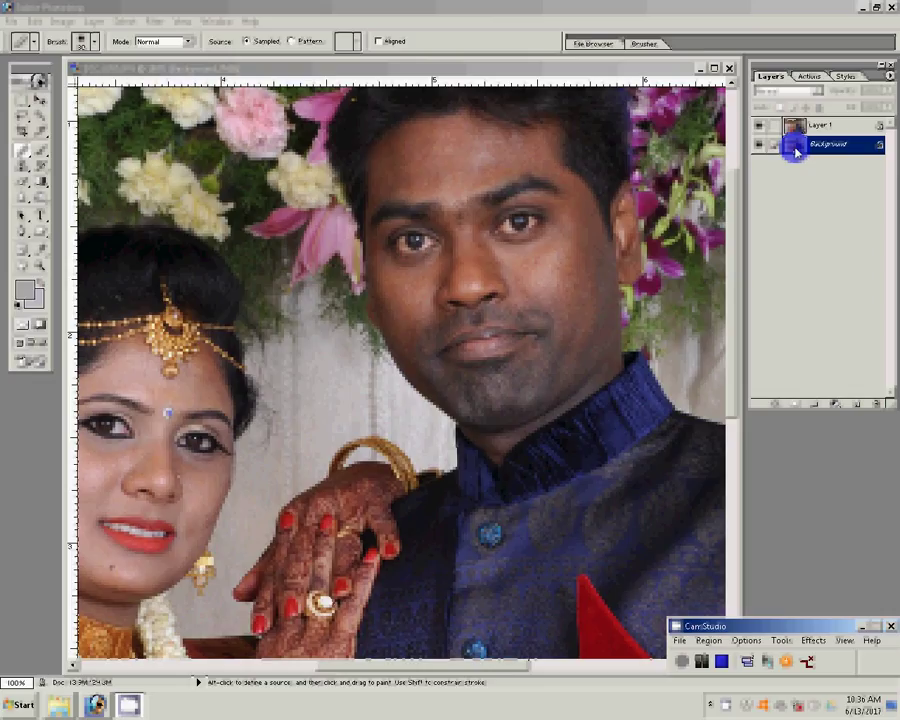
Select Layer 1 and set the Eraser brush to 80 px.
{"action": "left_click", "coordinate": [822, 127]}
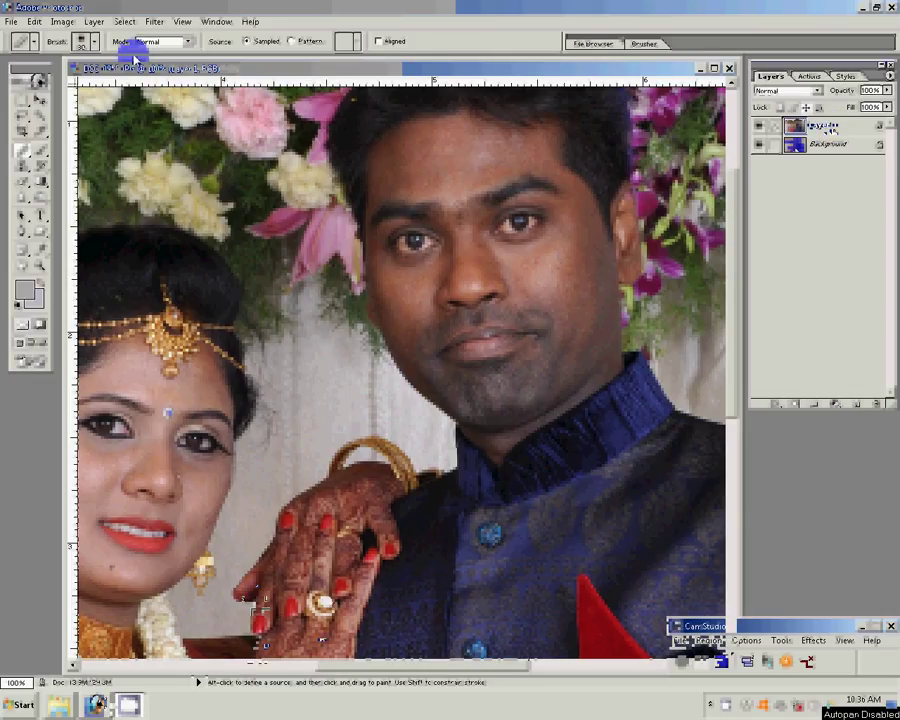
{"action": "left_click", "coordinate": [26, 196]}
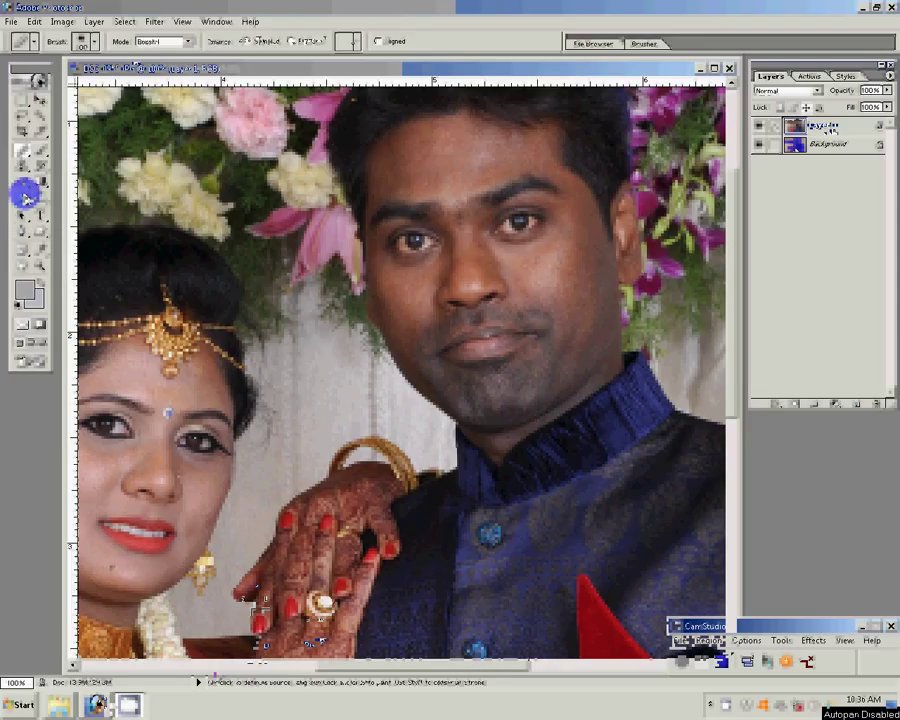
{"action": "left_click", "coordinate": [22, 182]}
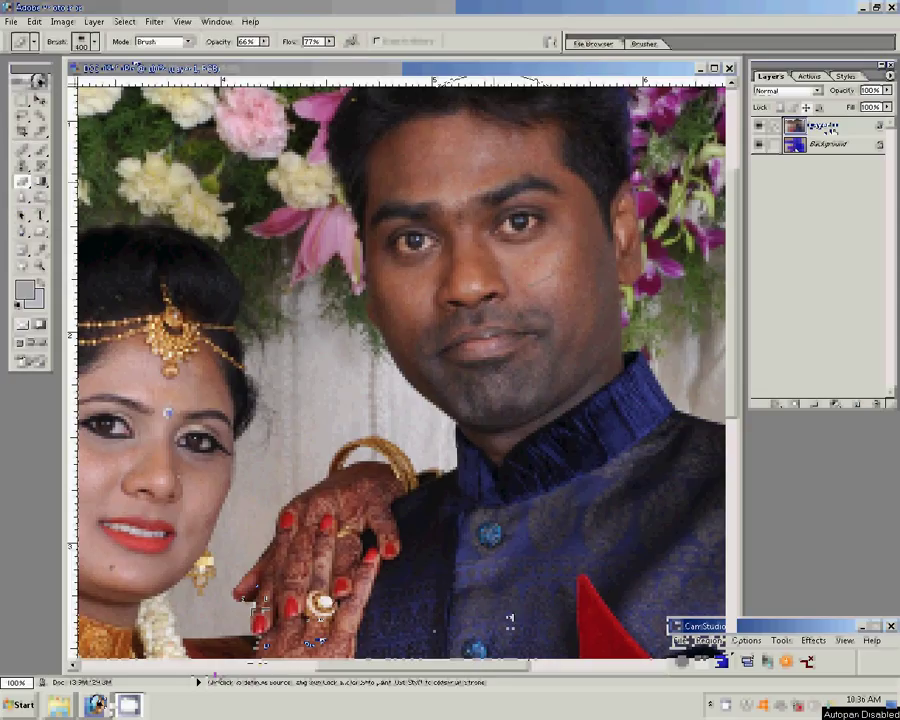
{"action": "key", "text": "bracketleft"}
{"action": "key", "text": "bracketleft"}
{"action": "key", "text": "bracketleft"}
{"action": "key", "text": "bracketleft"}
{"action": "key", "text": "bracketleft"}
{"action": "key", "text": "bracketleft"}
{"action": "key", "text": "bracketleft"}
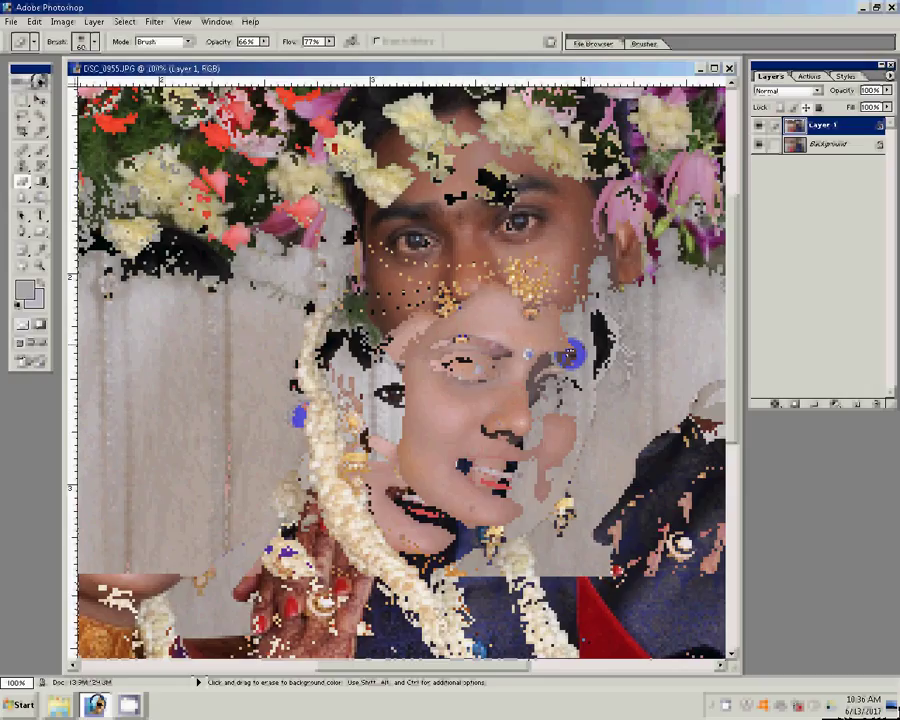
Merge Layer 1 down into the Background of DSC_0855.JPG.
{"action": "key", "text": "ctrl+e"}
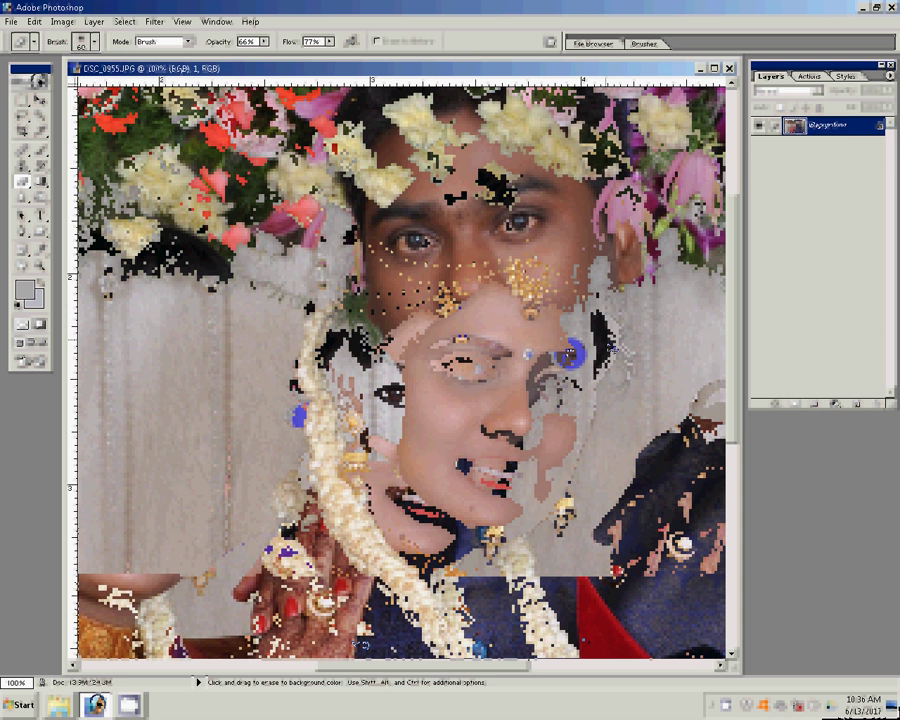
{"action": "left_click_drag", "start_coordinate": [570, 355], "coordinate": [414, 376]}
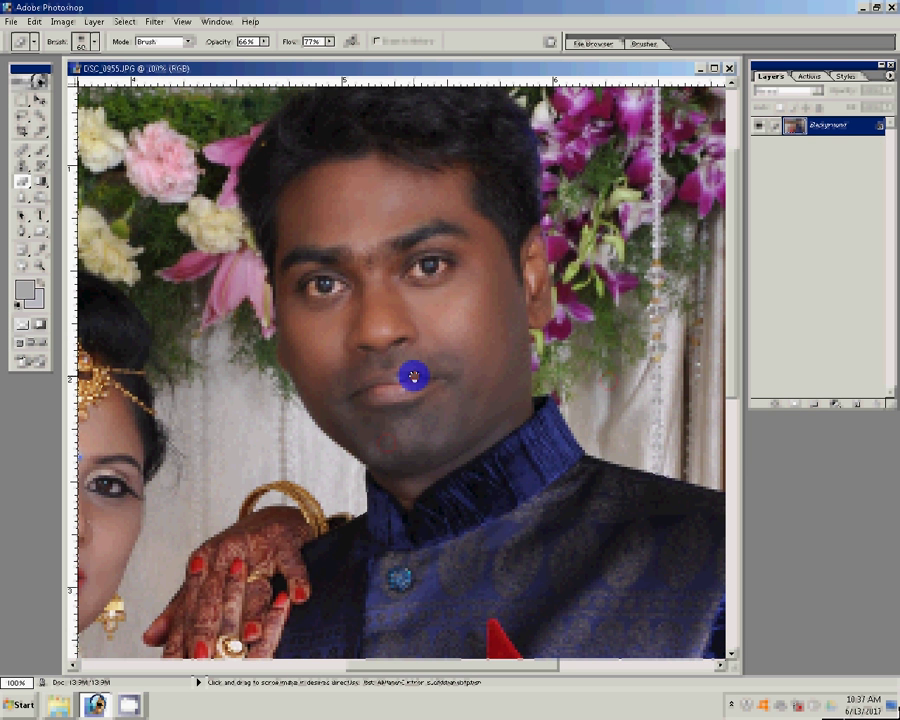
{"action": "left_click", "coordinate": [34, 148]}
Magic-wand select the groom's cheeks, chin and neck at tolerance 44, then lasso-refine the edge.
{"action": "key", "text": "w"}
{"action": "left_click", "coordinate": [414, 376]}
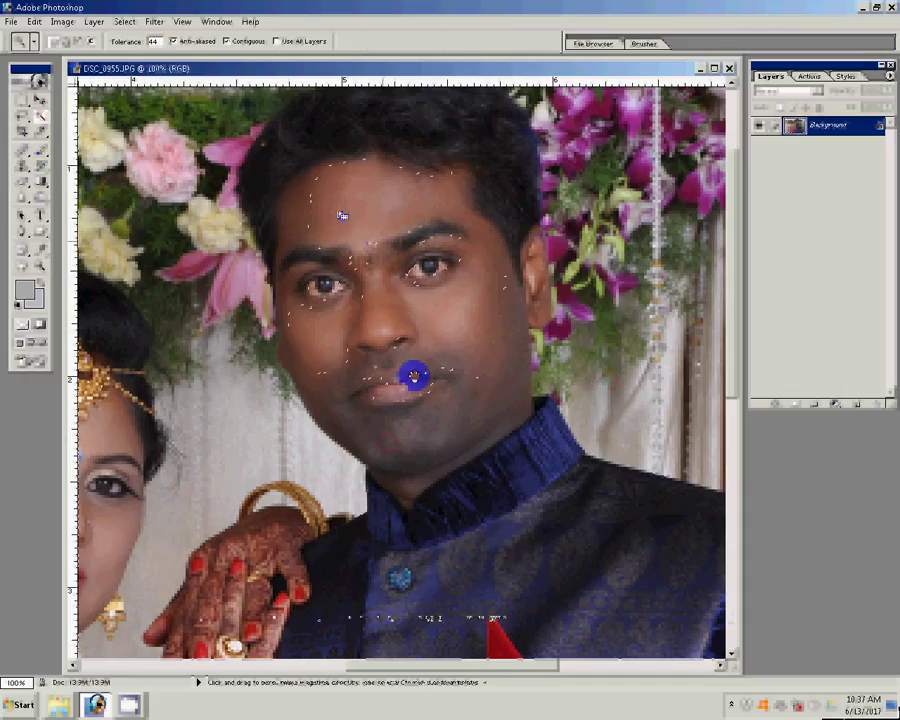
{"action": "left_click", "coordinate": [335, 381], "text": "shift"}
{"action": "left_click", "coordinate": [472, 386], "text": "shift"}
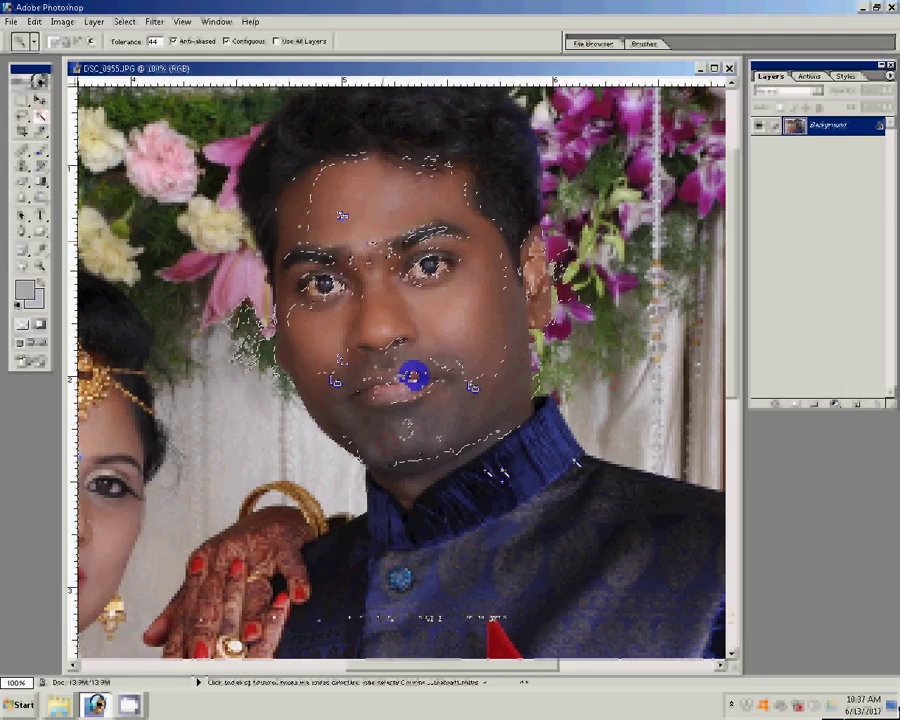
{"action": "left_click", "coordinate": [476, 459], "text": "shift"}
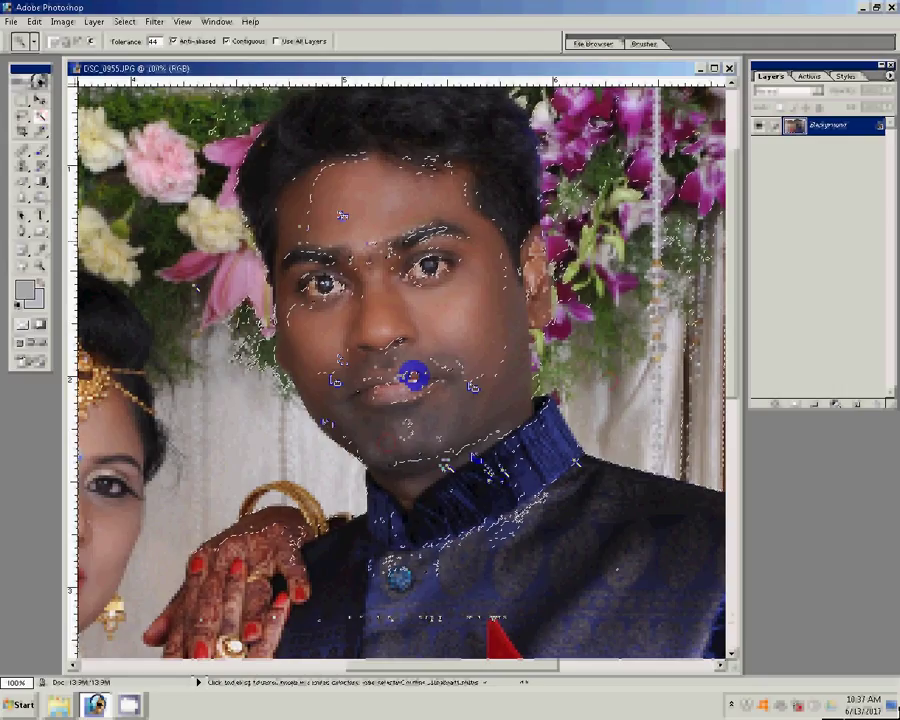
{"action": "left_click", "coordinate": [327, 423], "text": "shift"}
{"action": "left_click", "coordinate": [299, 337], "text": "shift"}
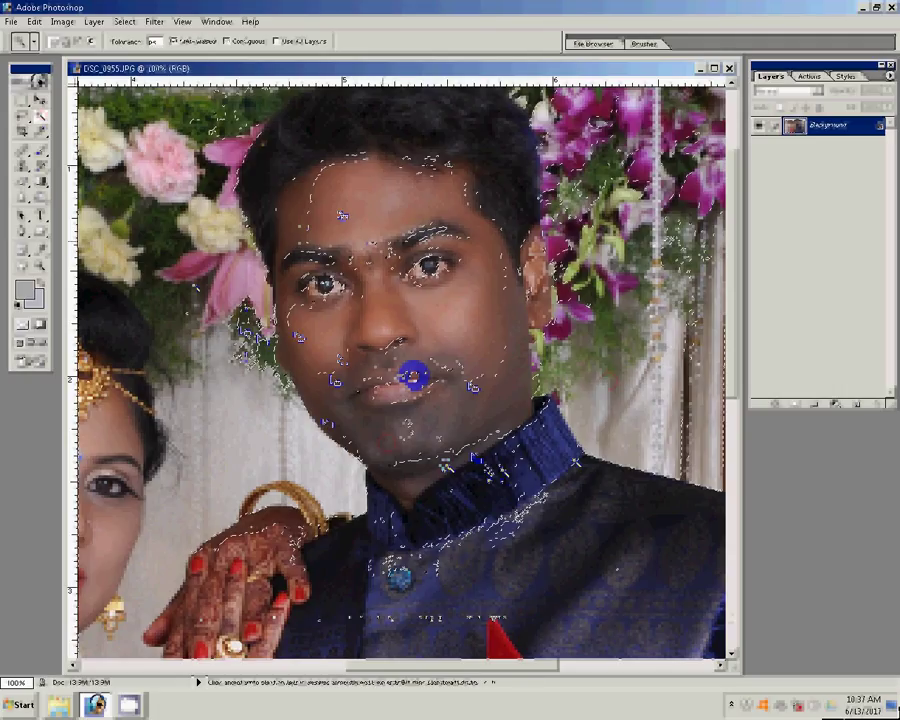
{"action": "key", "text": "l"}
{"action": "left_click_drag", "start_coordinate": [176, 392], "coordinate": [276, 356]}
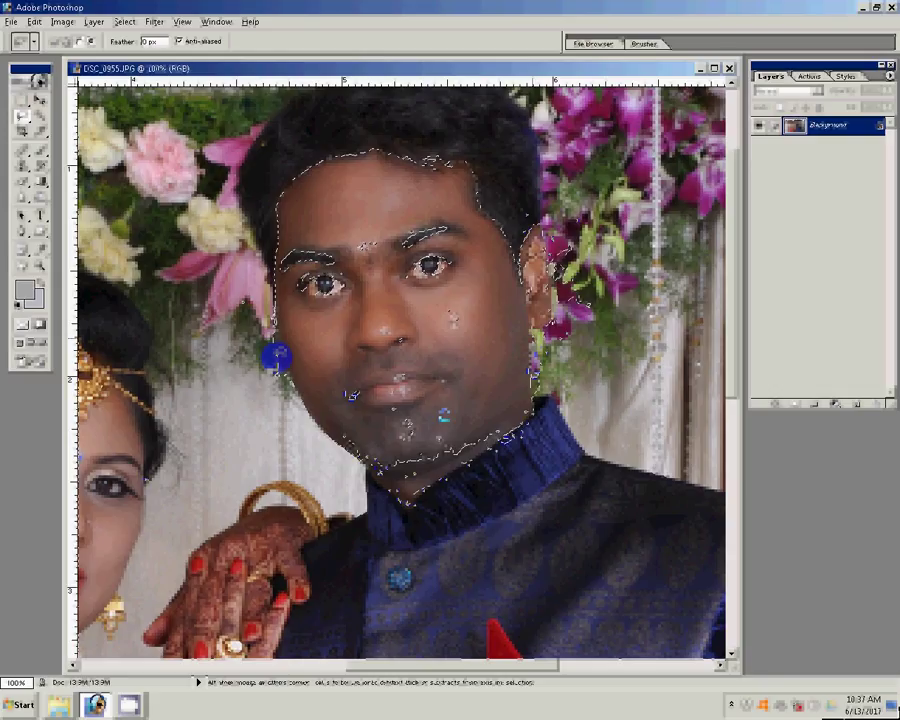
Feather the face selection.
{"action": "right_click", "coordinate": [430, 425]}
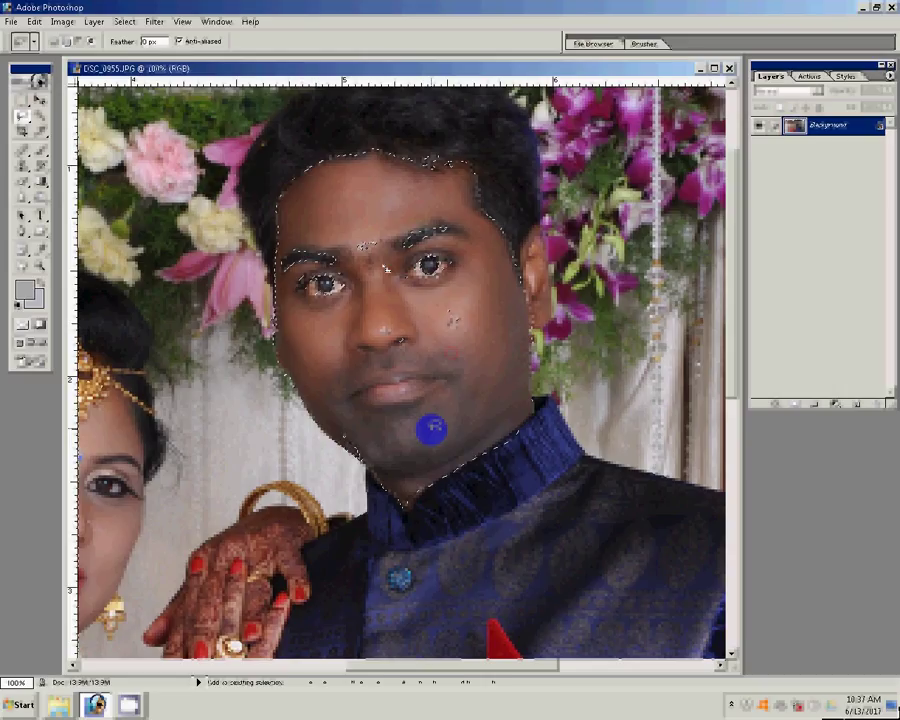
{"action": "left_click", "coordinate": [440, 451]}
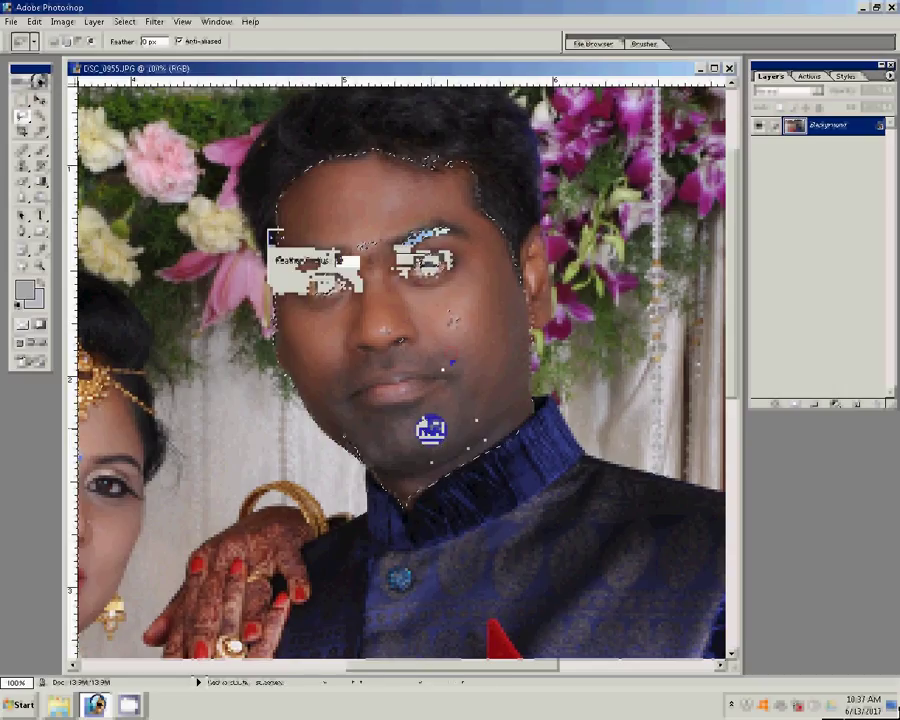
{"action": "left_click", "coordinate": [430, 262]}
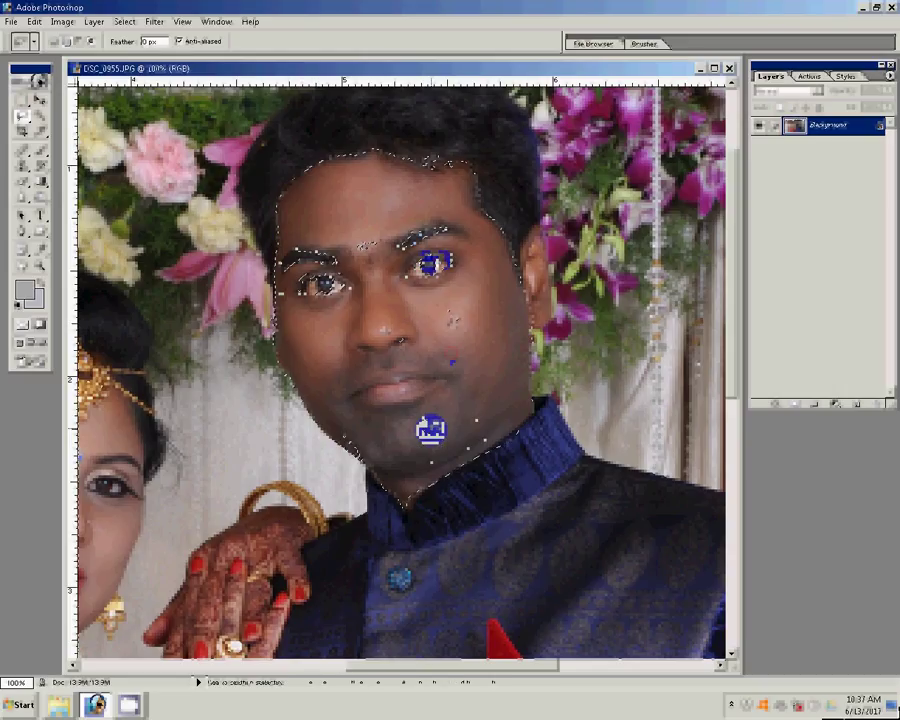
Brighten the face in Levels with gamma 1.19 and the white point pulled left.
{"action": "key", "text": "ctrl+l"}
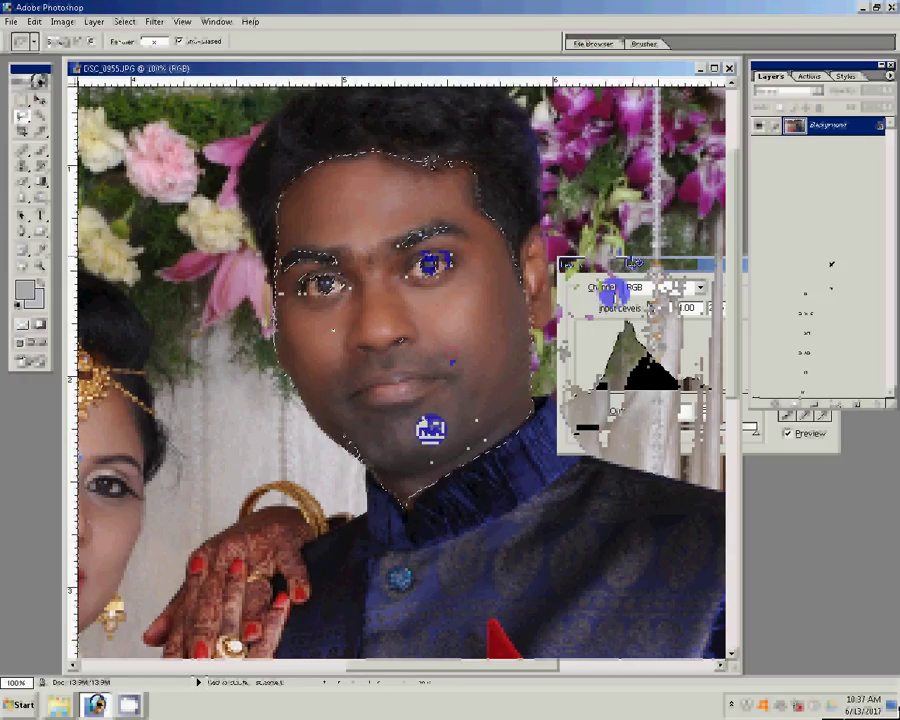
{"action": "left_click_drag", "start_coordinate": [666, 396], "coordinate": [657, 398]}
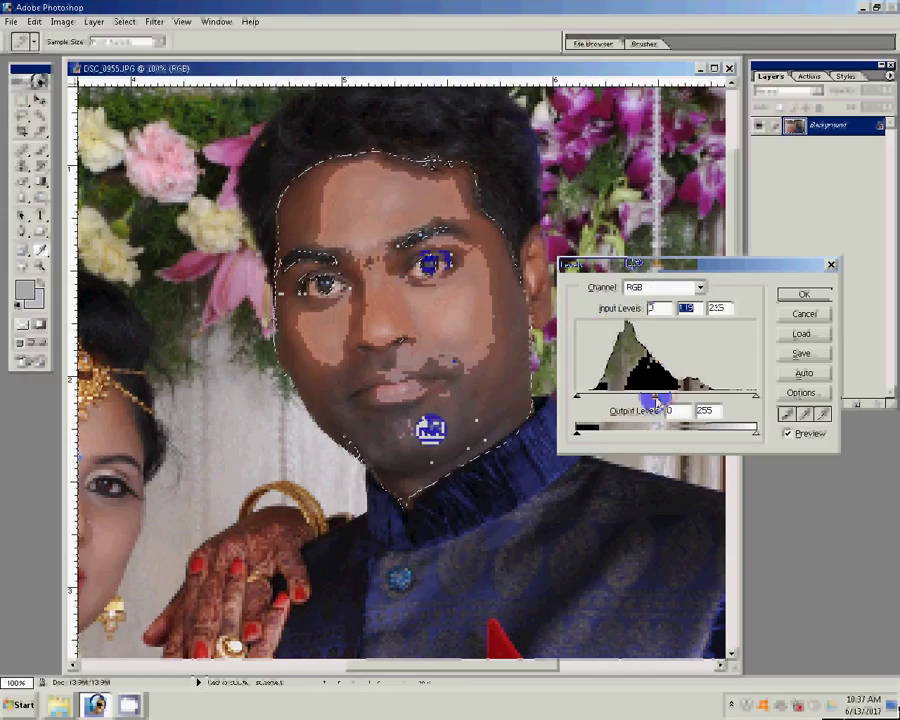
{"action": "left_click_drag", "start_coordinate": [755, 396], "coordinate": [729, 401]}
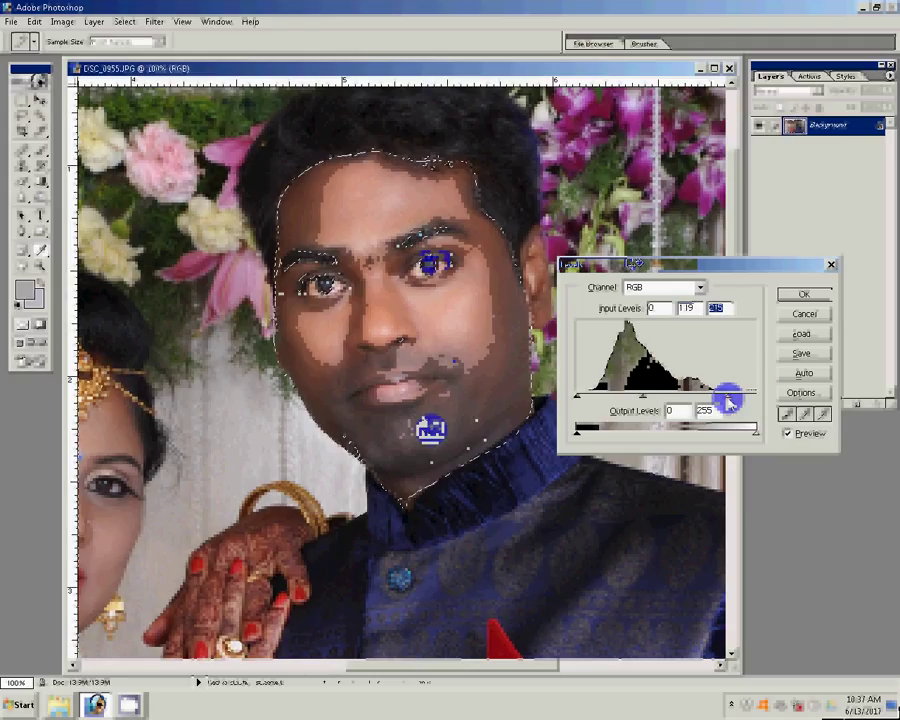
{"action": "left_click", "coordinate": [802, 295]}
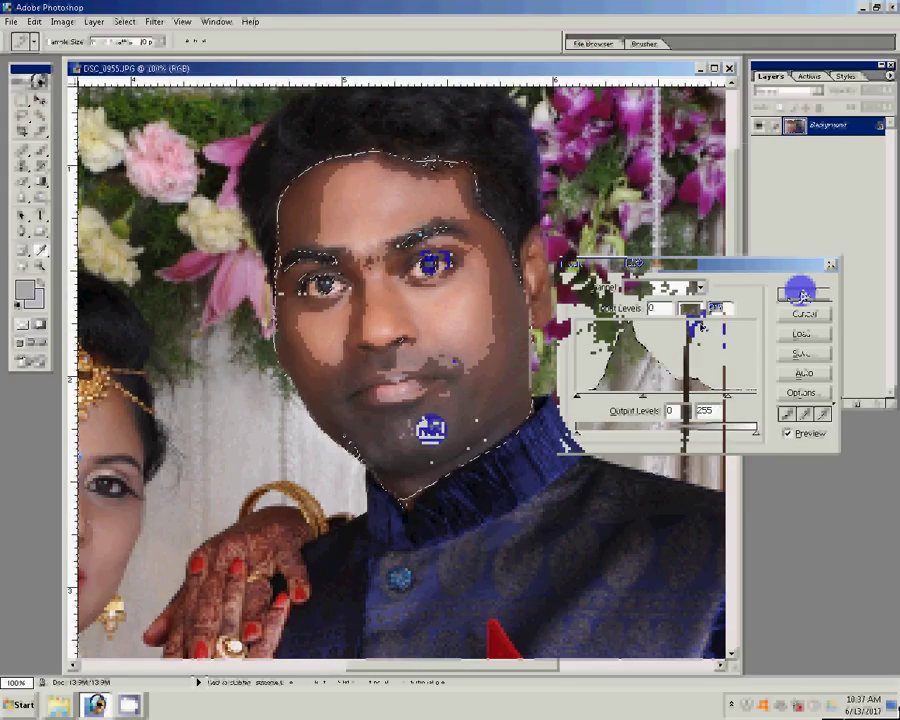
Shift the face's colour balance slightly toward yellow.
{"action": "key", "text": "ctrl+b"}
{"action": "left_click_drag", "start_coordinate": [617, 253], "coordinate": [609, 254]}
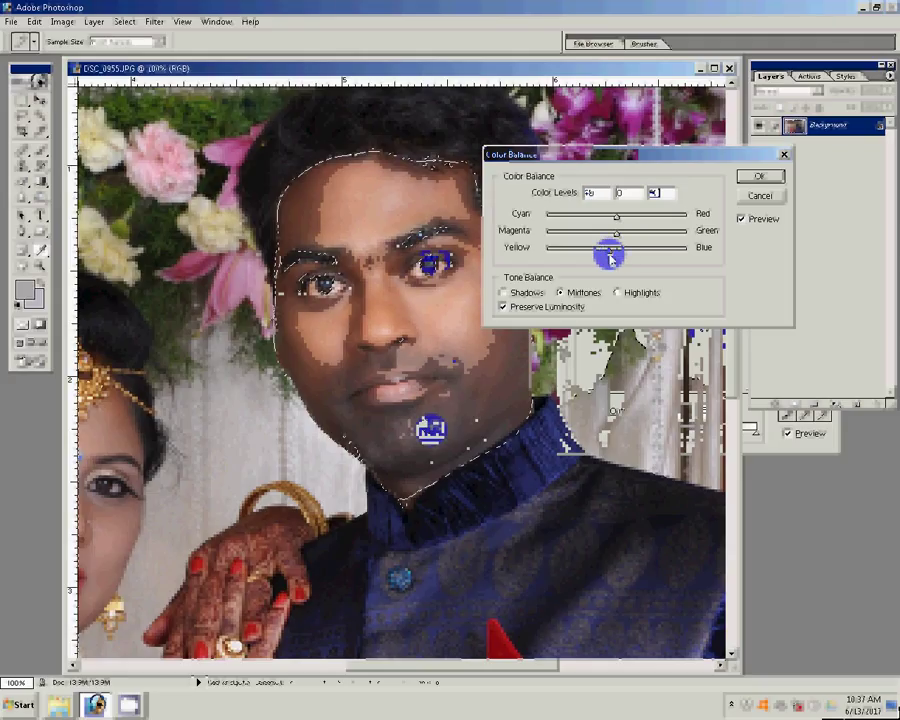
{"action": "left_click", "coordinate": [760, 177]}
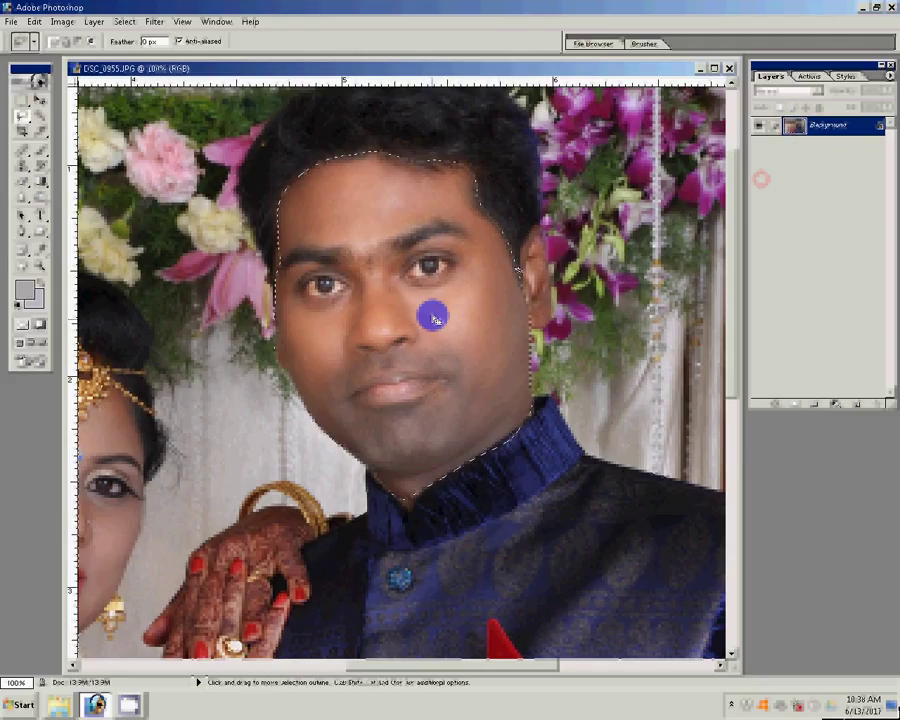
Move the face selection outline and zoom out to show the whole wedding photo.
{"action": "left_click_drag", "start_coordinate": [578, 320], "coordinate": [326, 368]}
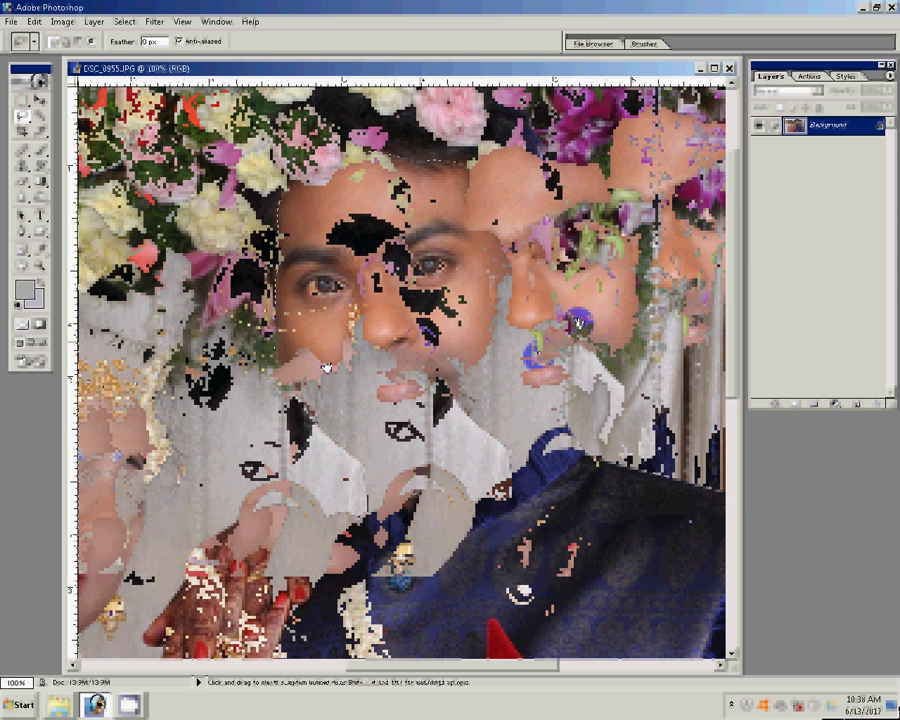
{"action": "left_click", "coordinate": [419, 175]}
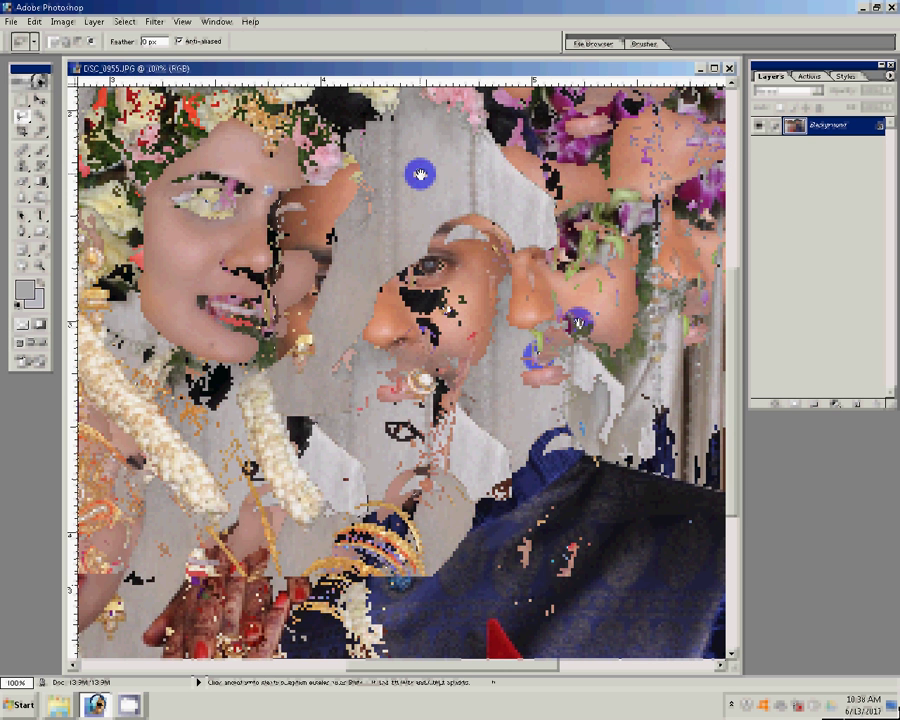
{"action": "key", "text": "z"}
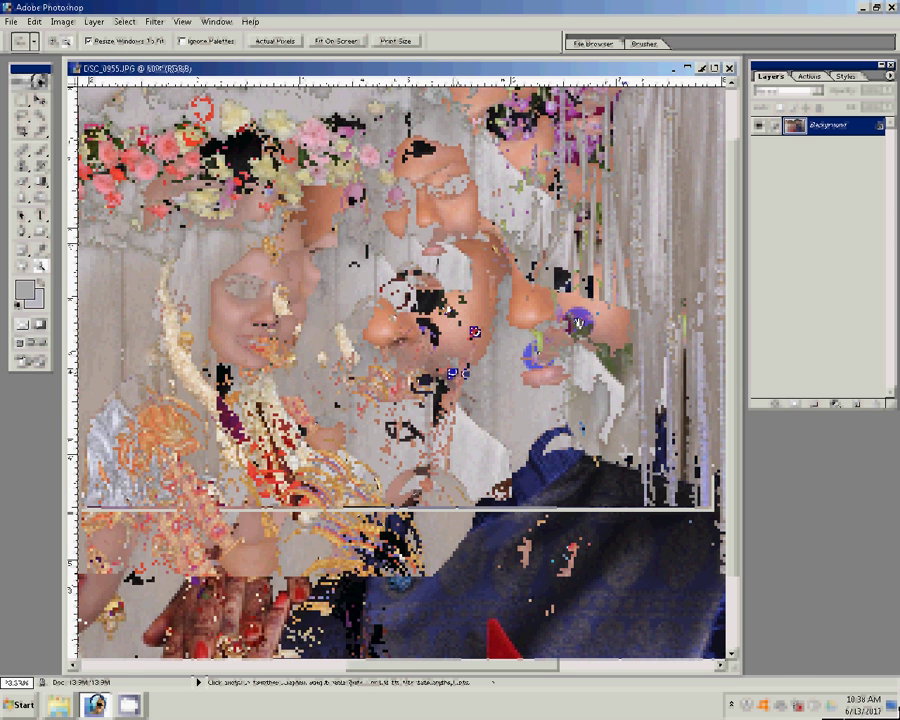
{"action": "left_click_drag", "start_coordinate": [578, 322], "coordinate": [437, 186]}
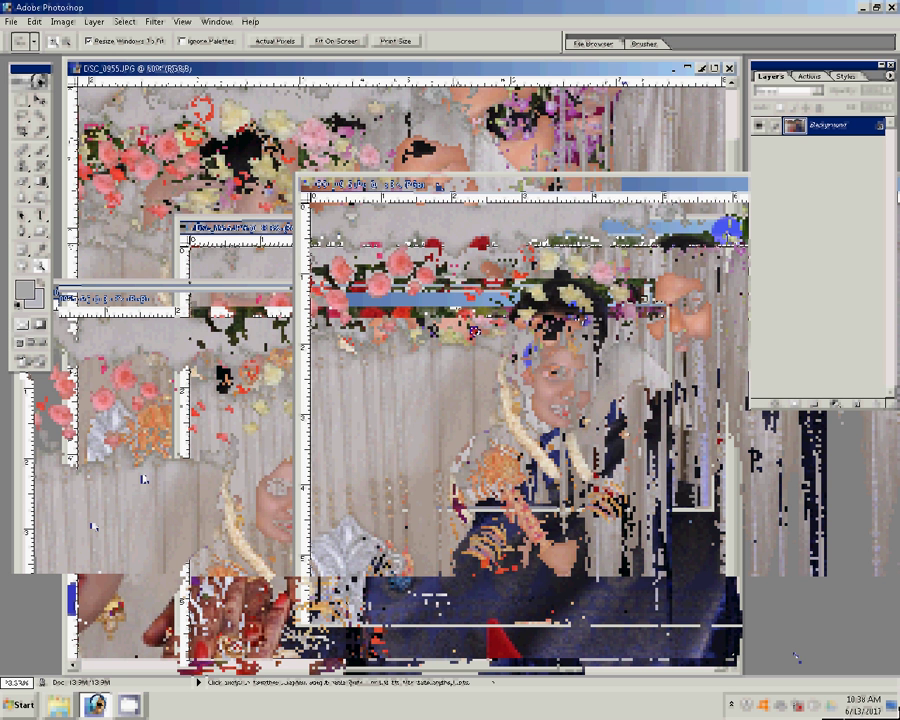
Open album layout 22.psd from the other local disk in Photoshop.
{"action": "key", "text": "alt+Tab"}
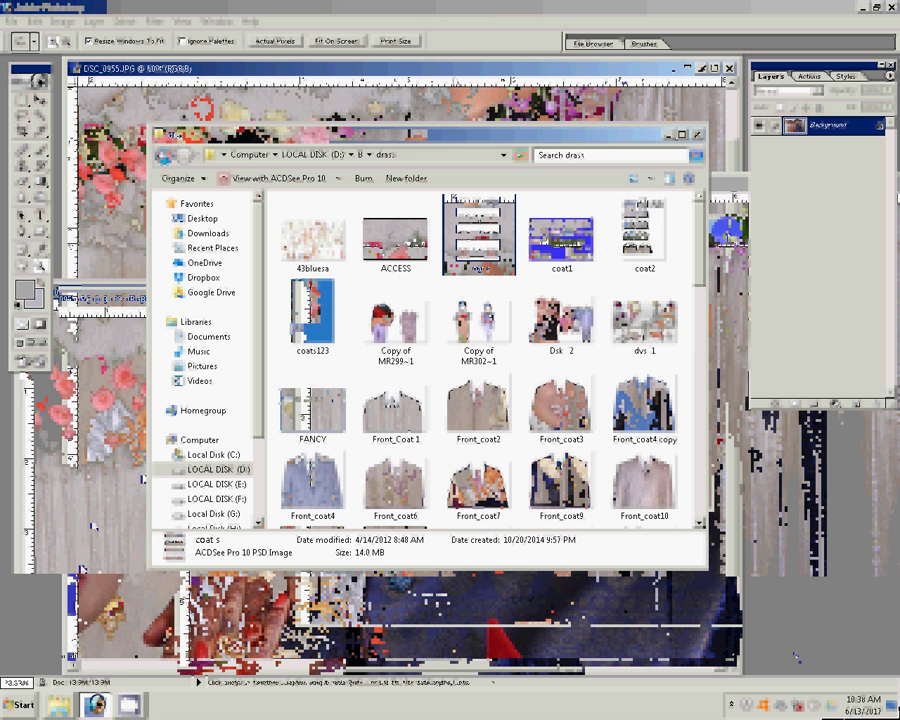
{"action": "left_click", "coordinate": [228, 434]}
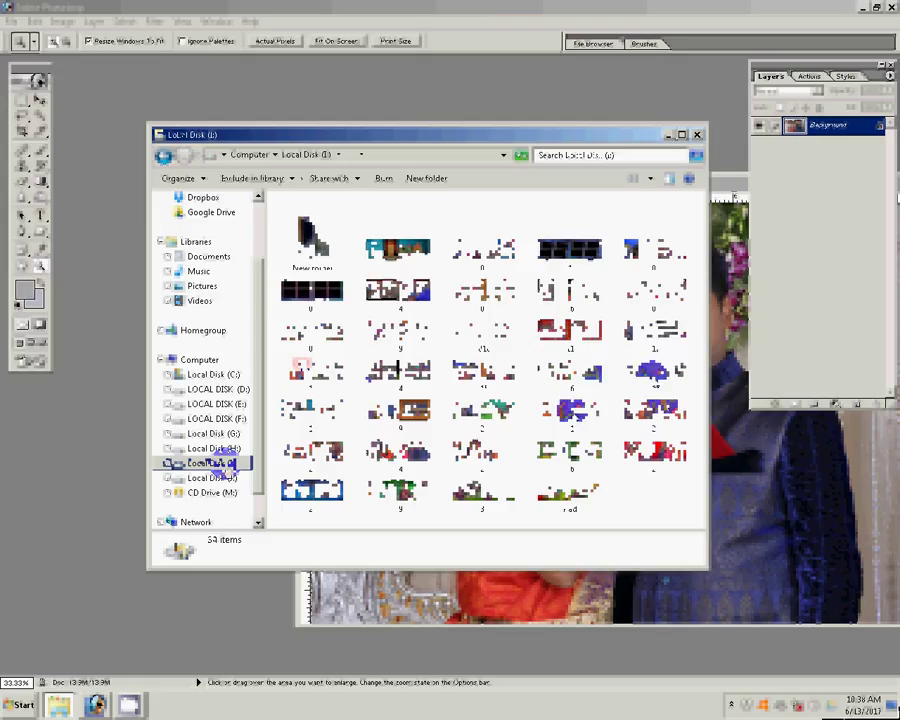
{"action": "left_click_drag", "start_coordinate": [655, 415], "coordinate": [612, 192]}
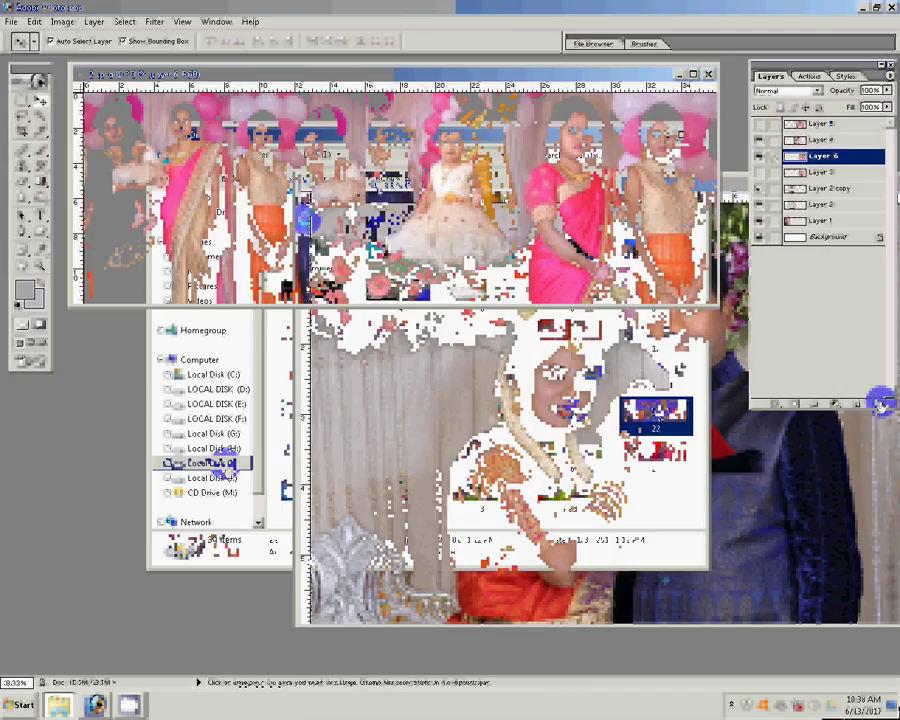
Delete Layers 4, 2 copy, 5 and 3 from the album page.
{"action": "left_click", "coordinate": [443, 249]}
{"action": "left_click", "coordinate": [880, 402]}
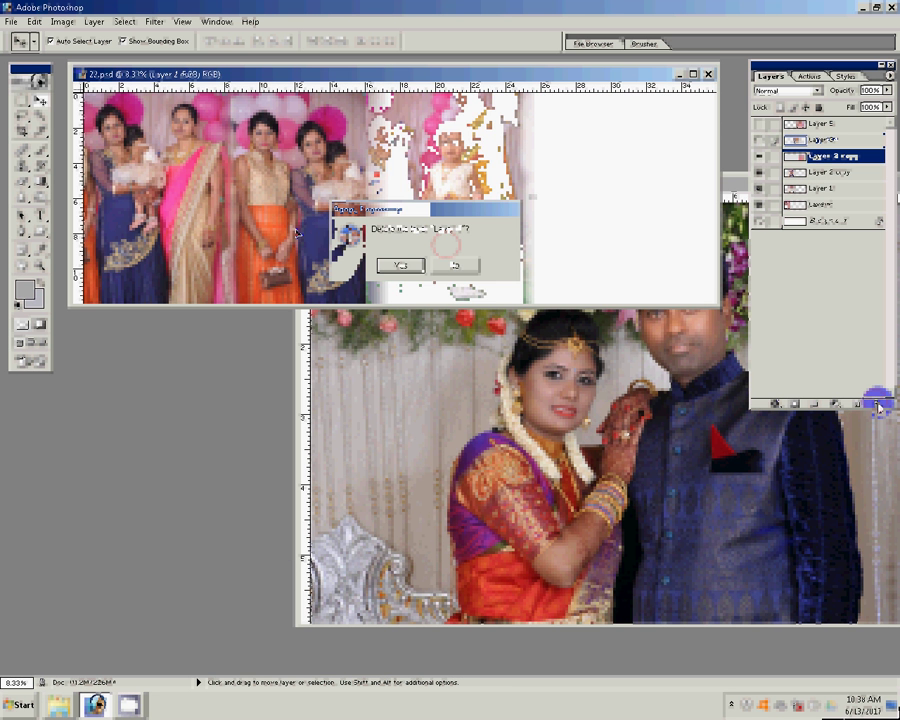
{"action": "key", "text": "Return"}
{"action": "left_click", "coordinate": [878, 405]}
{"action": "key", "text": "Return"}
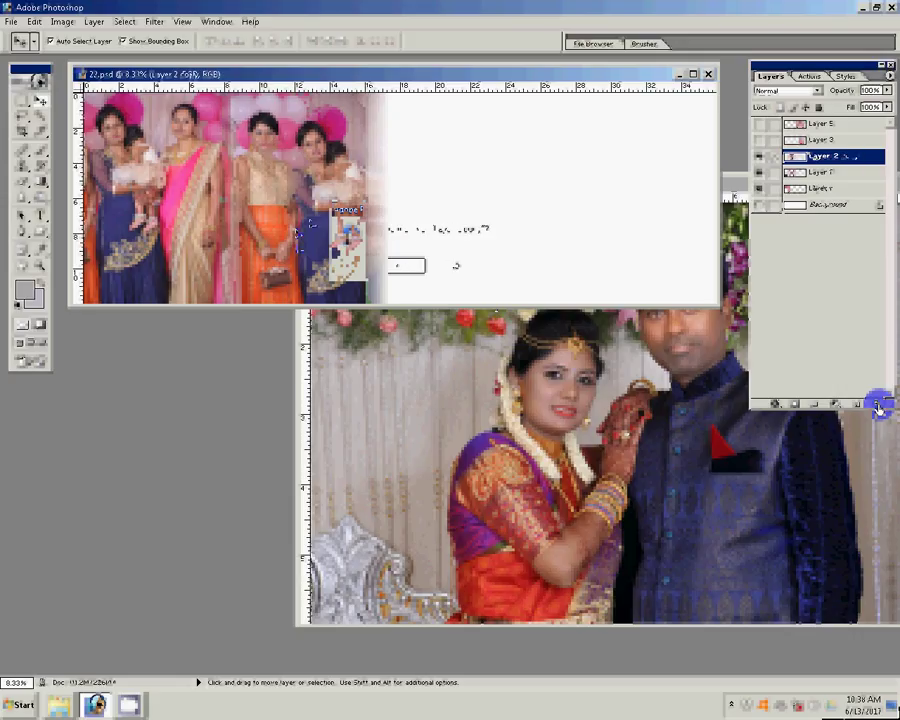
{"action": "left_click", "coordinate": [878, 405]}
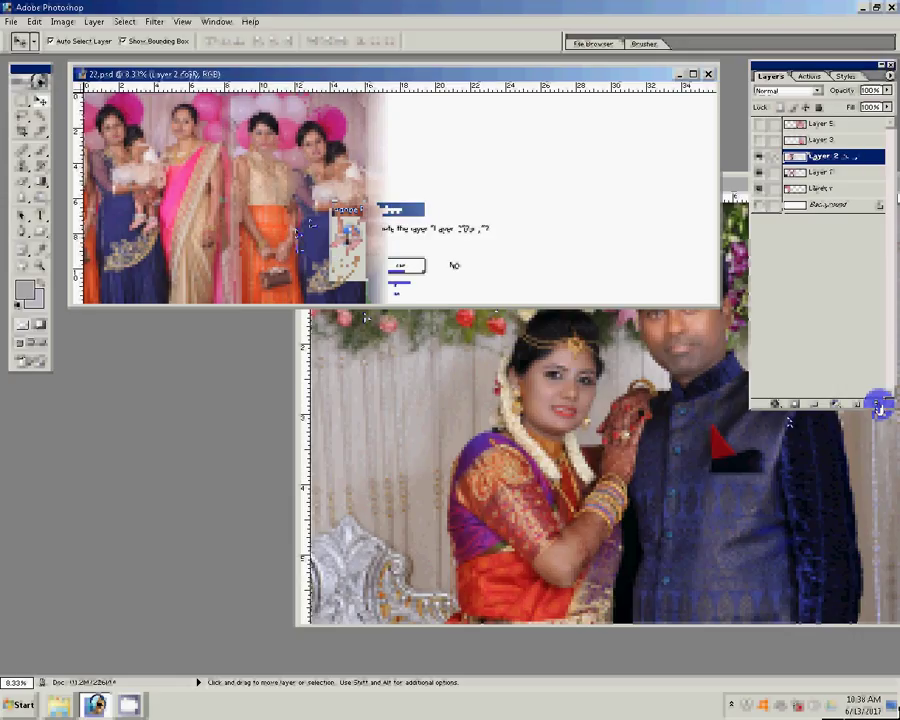
{"action": "key", "text": "Return"}
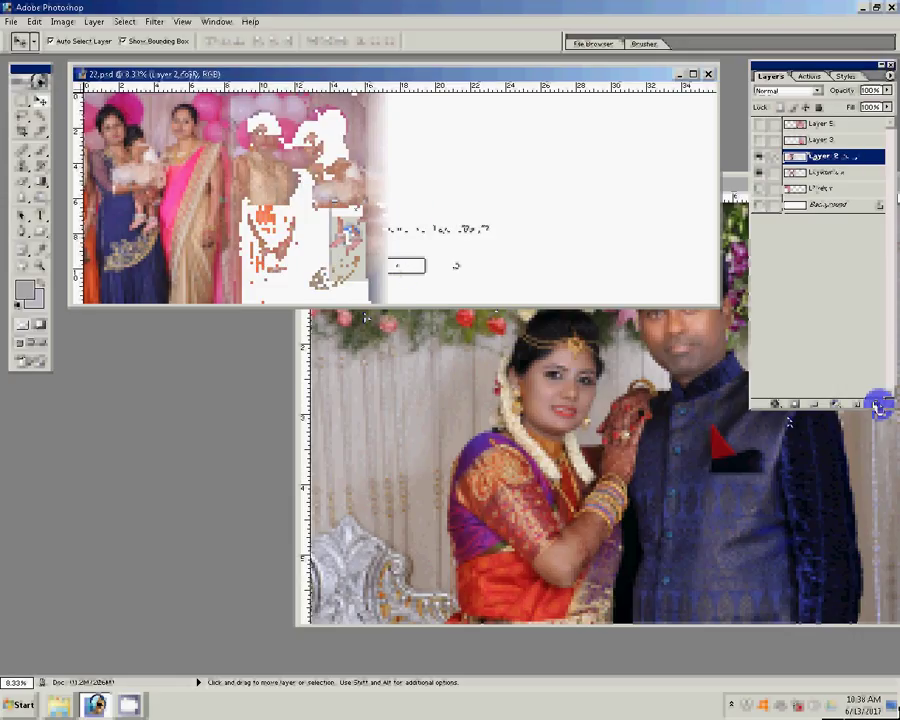
{"action": "left_click", "coordinate": [878, 405]}
{"action": "left_click", "coordinate": [406, 266]}
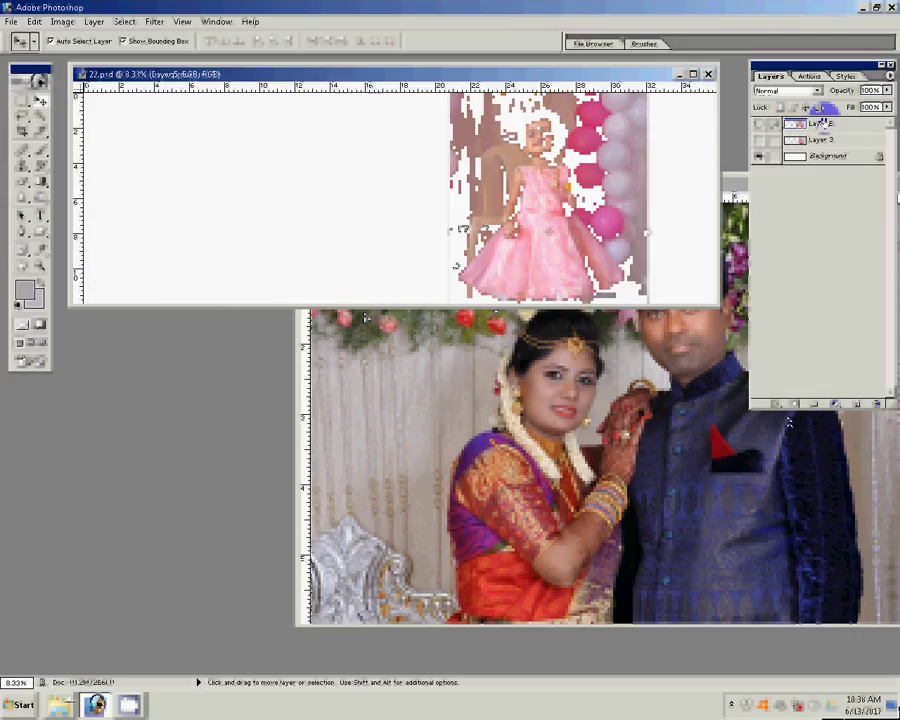
{"action": "left_click", "coordinate": [878, 405]}
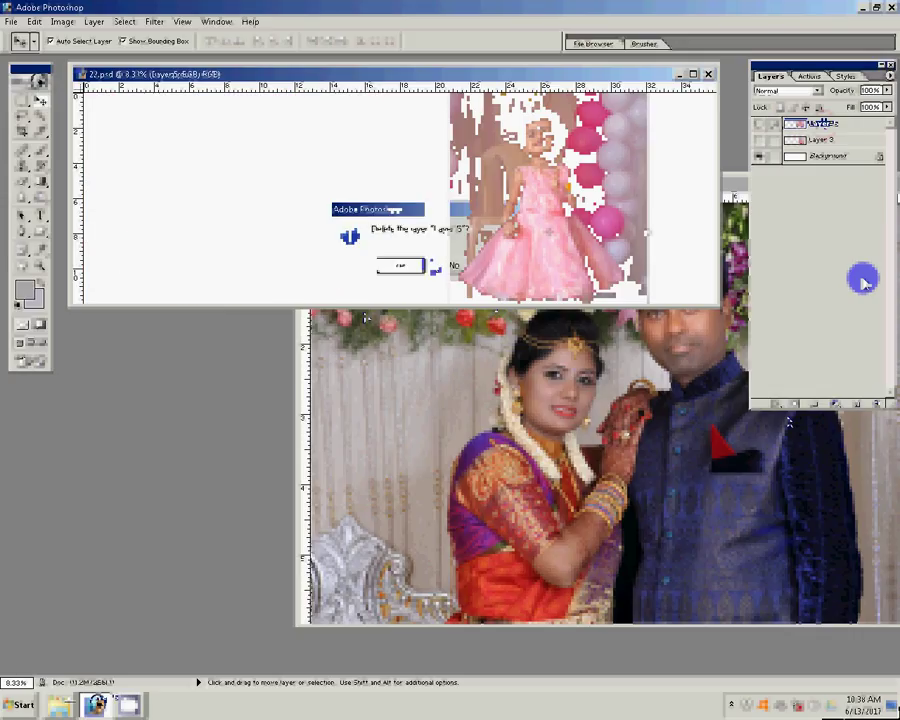
{"action": "left_click", "coordinate": [400, 266]}
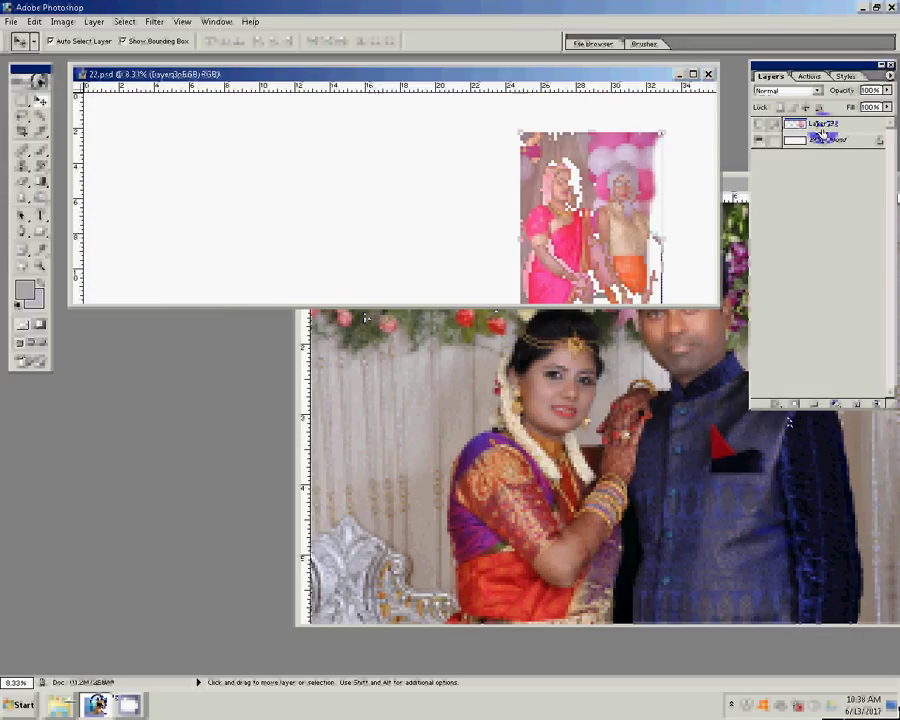
{"action": "left_click", "coordinate": [873, 405]}
{"action": "left_click", "coordinate": [400, 266]}
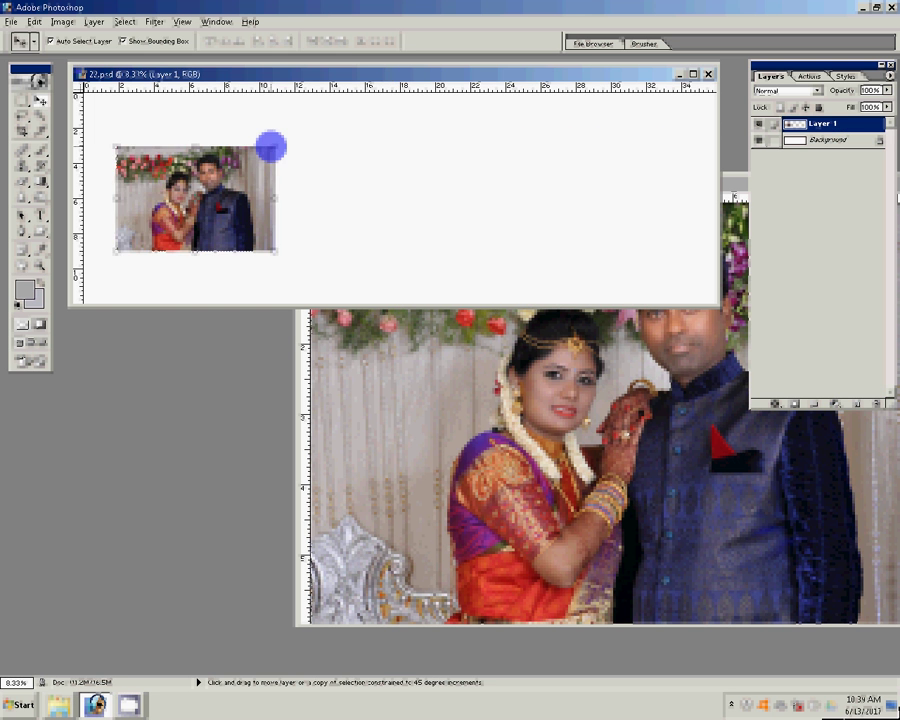
Scale the couple's photo on Layer 1 up to 214% and move it to the left side.
{"action": "key", "text": "ctrl+t"}
{"action": "left_click_drag", "start_coordinate": [251, 146], "coordinate": [358, 79]}
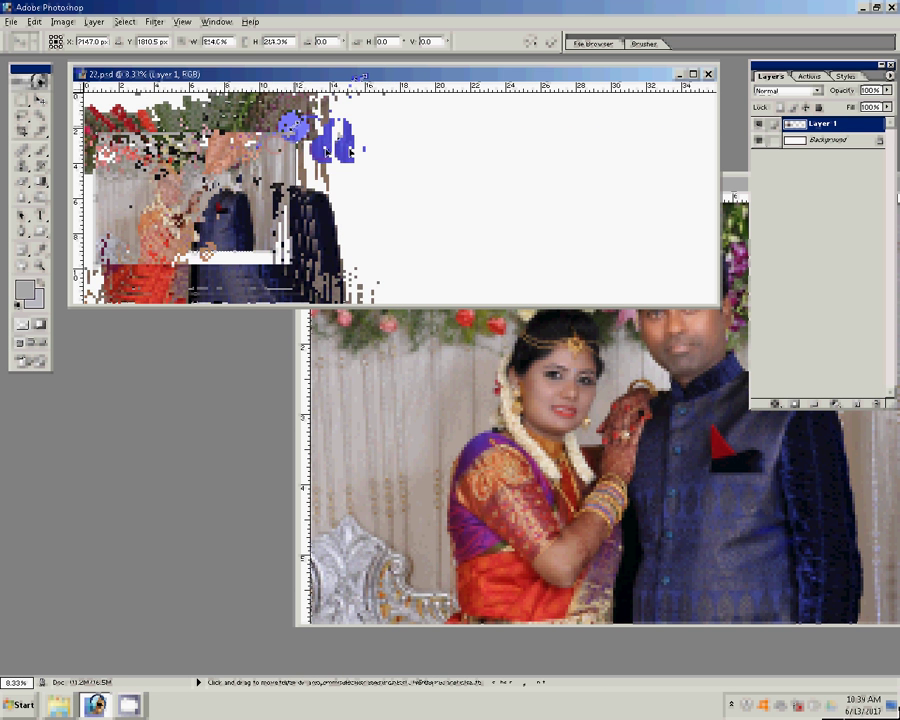
{"action": "left_click_drag", "start_coordinate": [337, 205], "coordinate": [400, 205]}
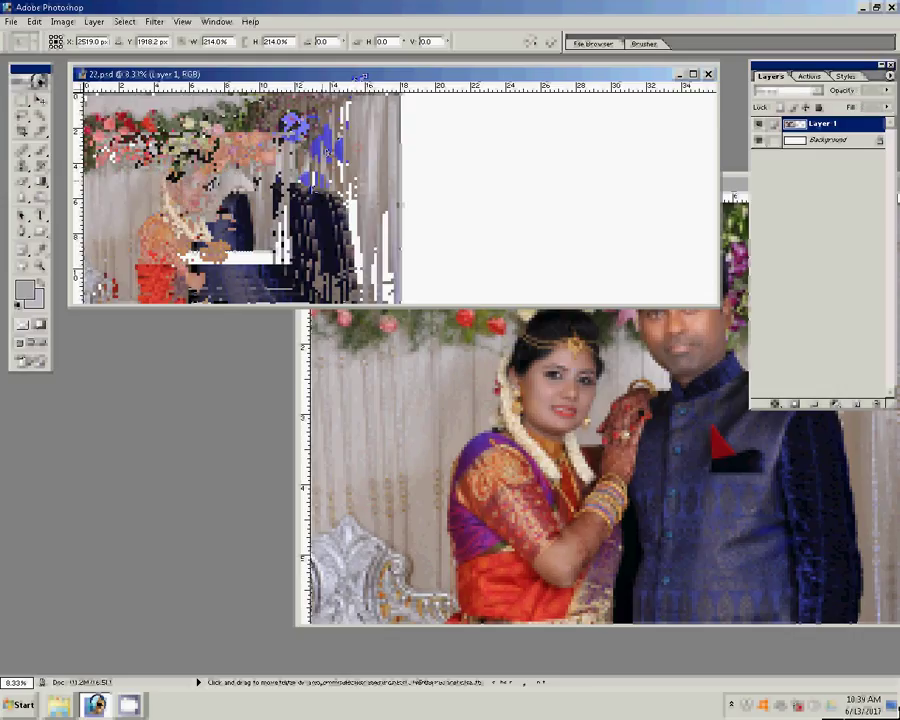
{"action": "left_click", "coordinate": [549, 42]}
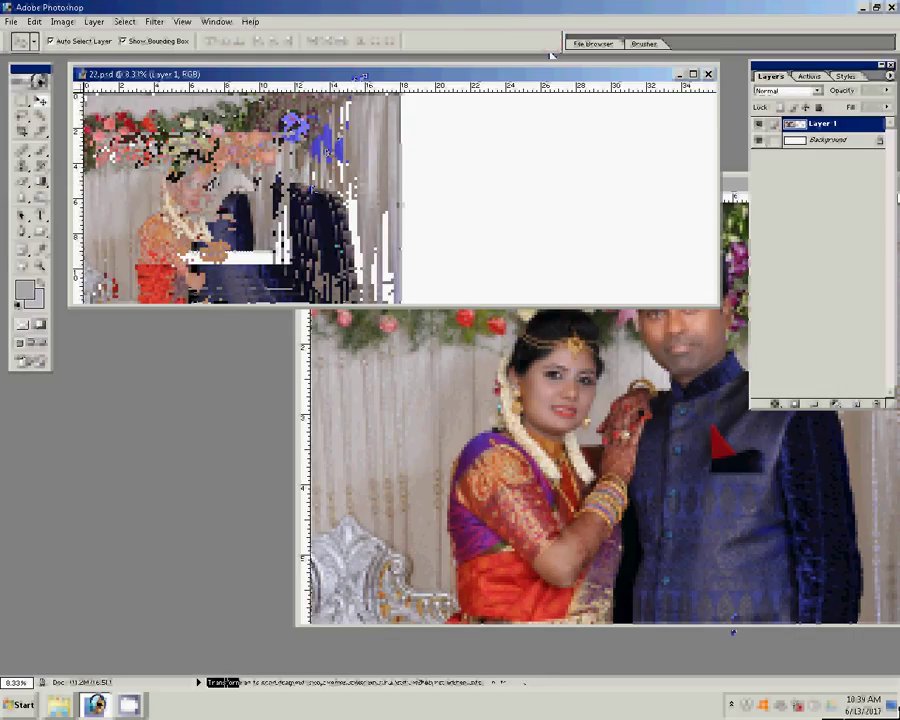
{"action": "left_click", "coordinate": [473, 425]}
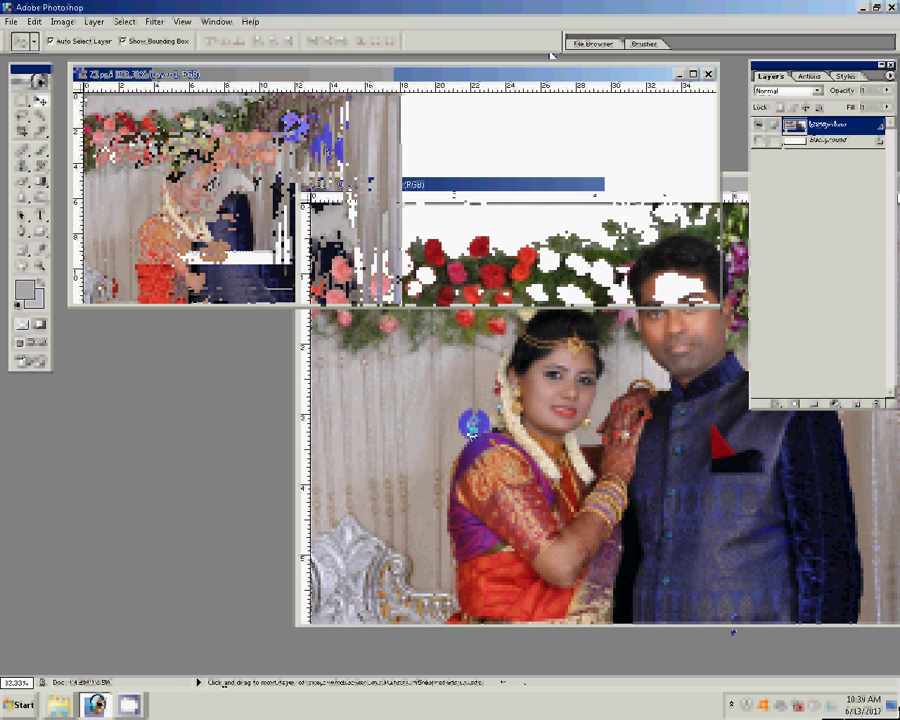
Close the source photo, maximize the Almost finalised folder and delete DSC_0955.
{"action": "key", "text": "ctrl+w"}
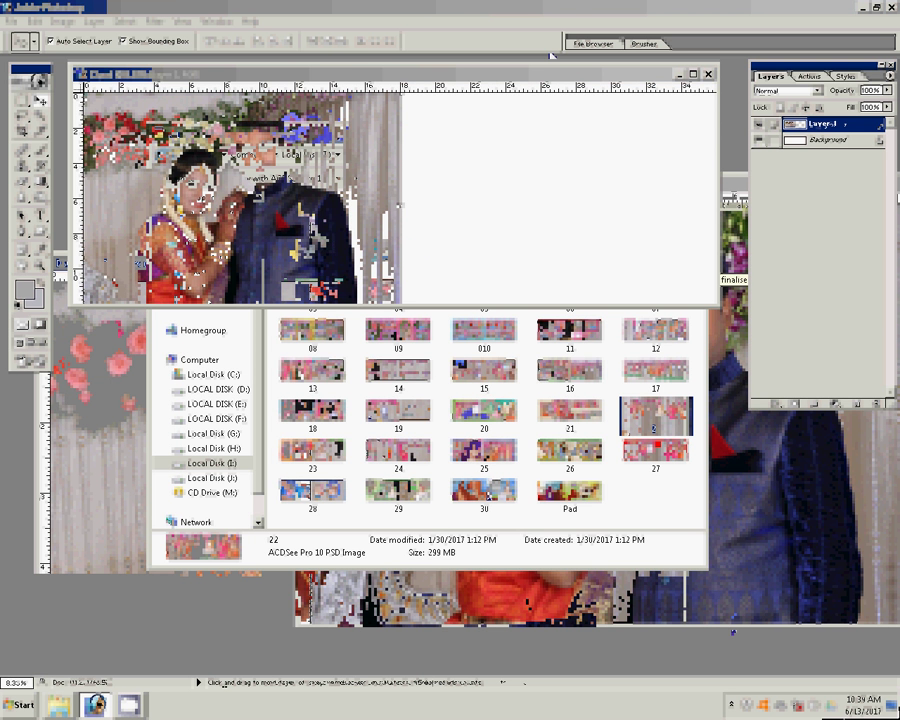
{"action": "left_click", "coordinate": [40, 655]}
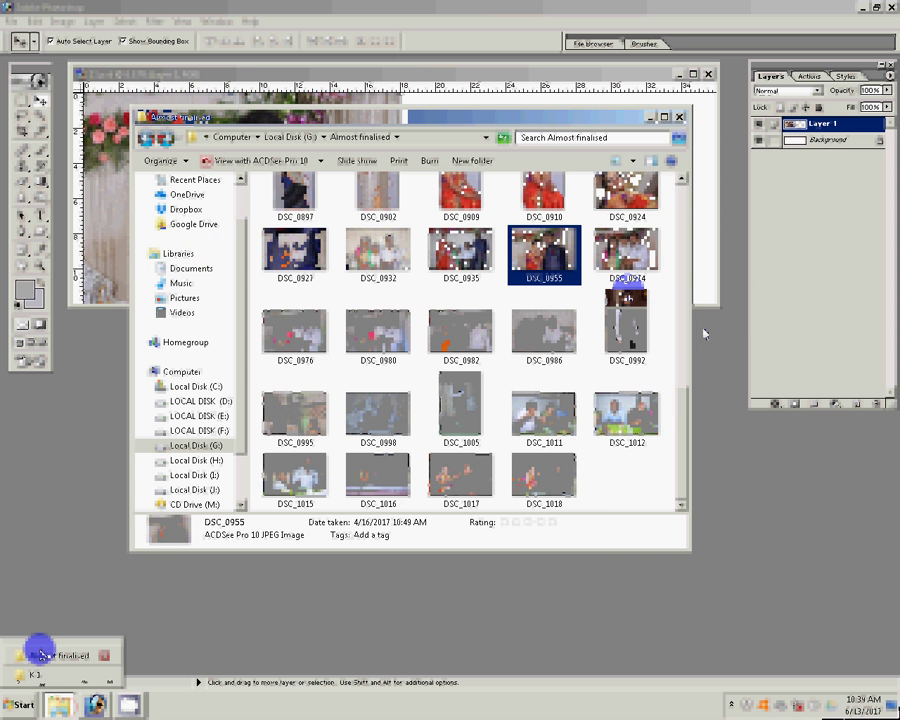
{"action": "left_click", "coordinate": [680, 398]}
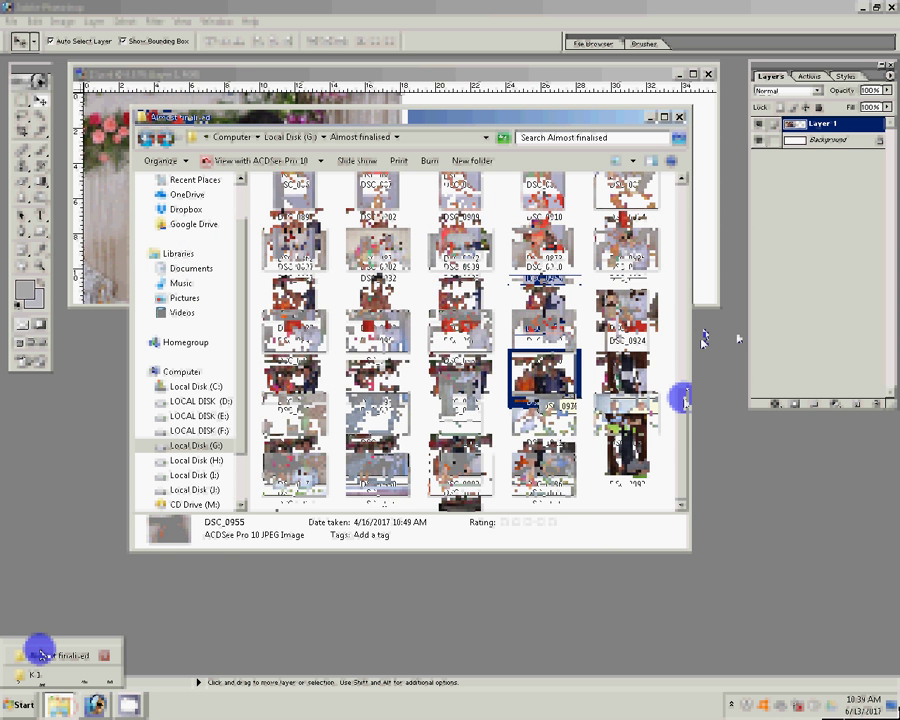
{"action": "left_click_drag", "start_coordinate": [680, 398], "coordinate": [703, 313]}
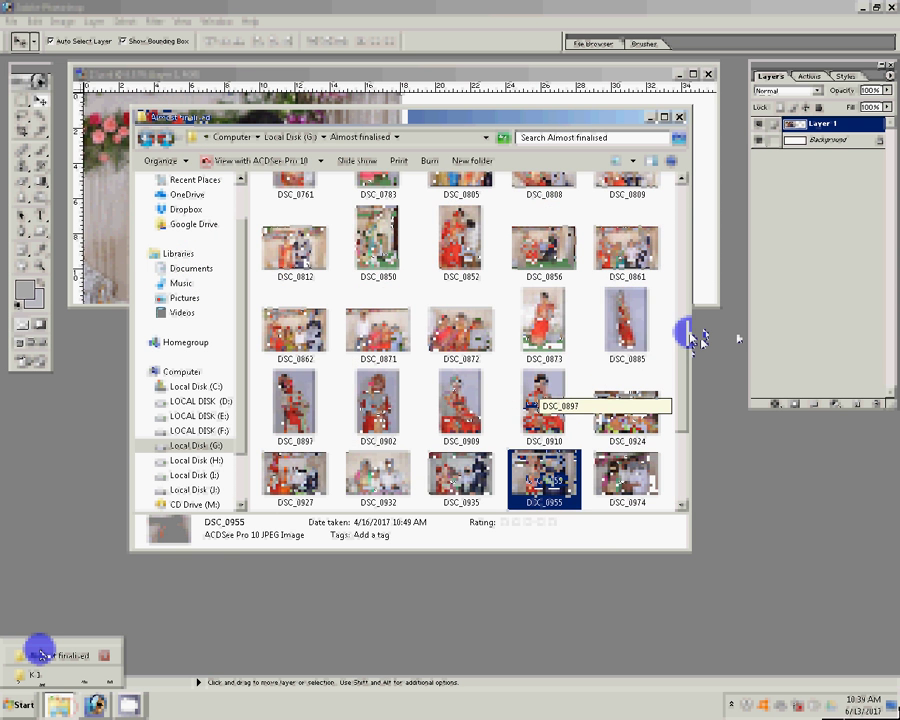
{"action": "left_click", "coordinate": [664, 116]}
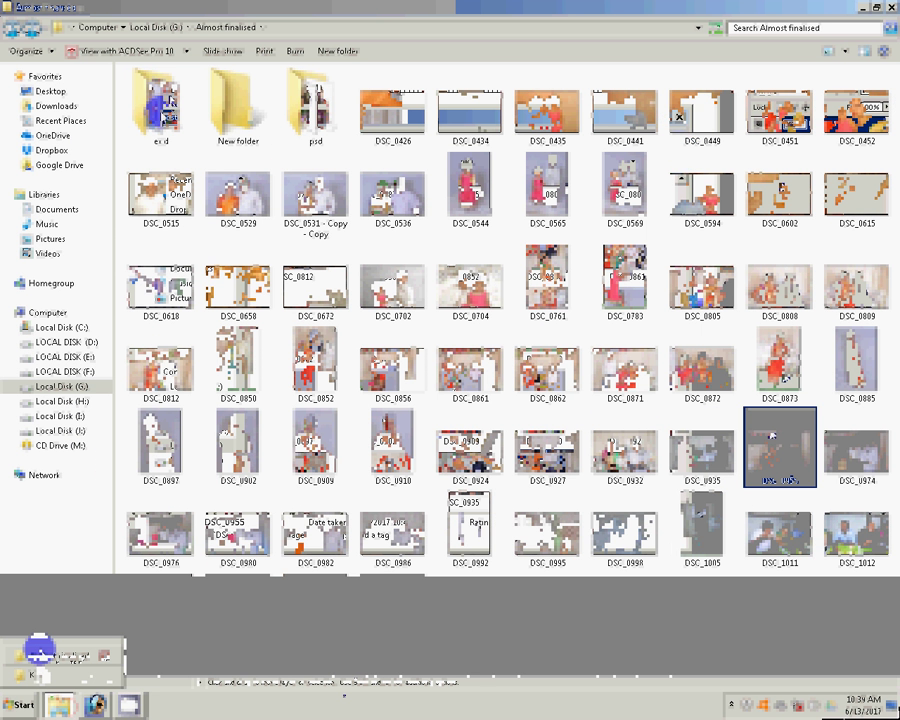
{"action": "key", "text": "Delete"}
Open DSC_0885 in Photoshop and play the Correction action on it.
{"action": "left_click", "coordinate": [877, 9]}
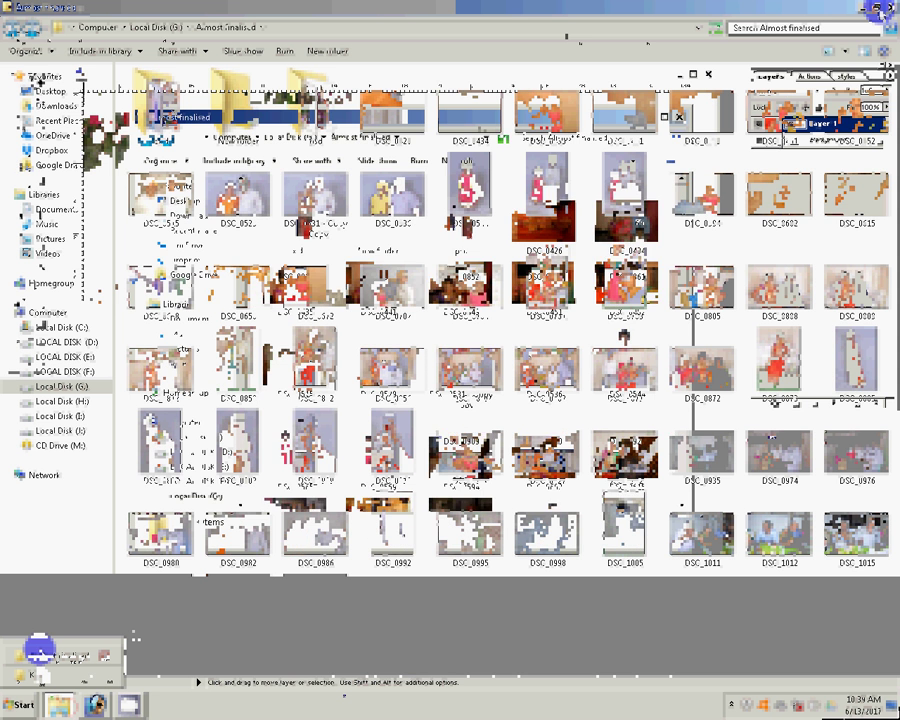
{"action": "left_click", "coordinate": [625, 340]}
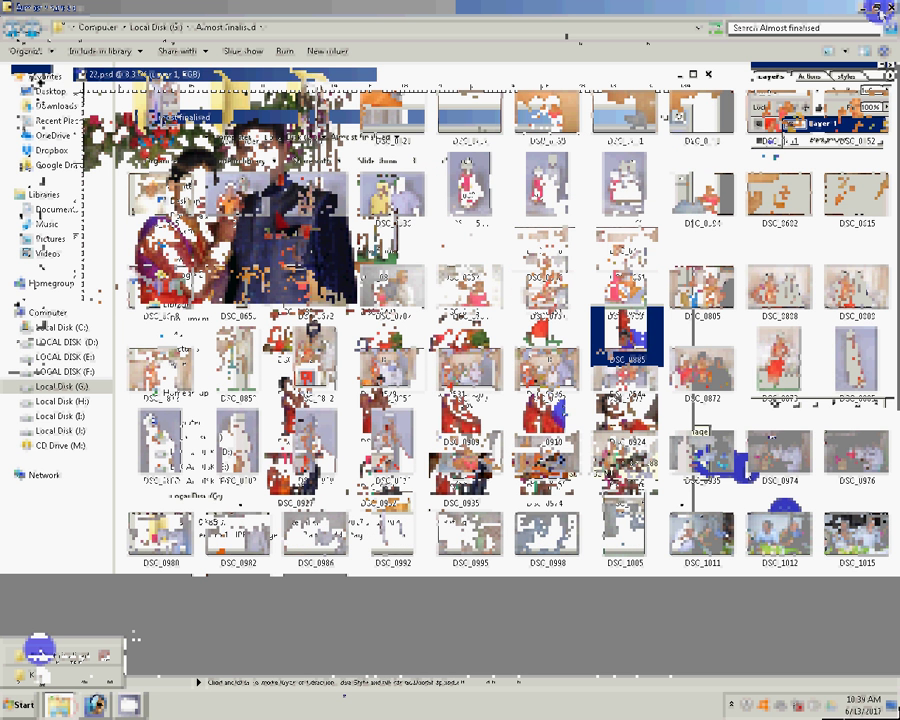
{"action": "left_click_drag", "start_coordinate": [720, 460], "coordinate": [745, 165]}
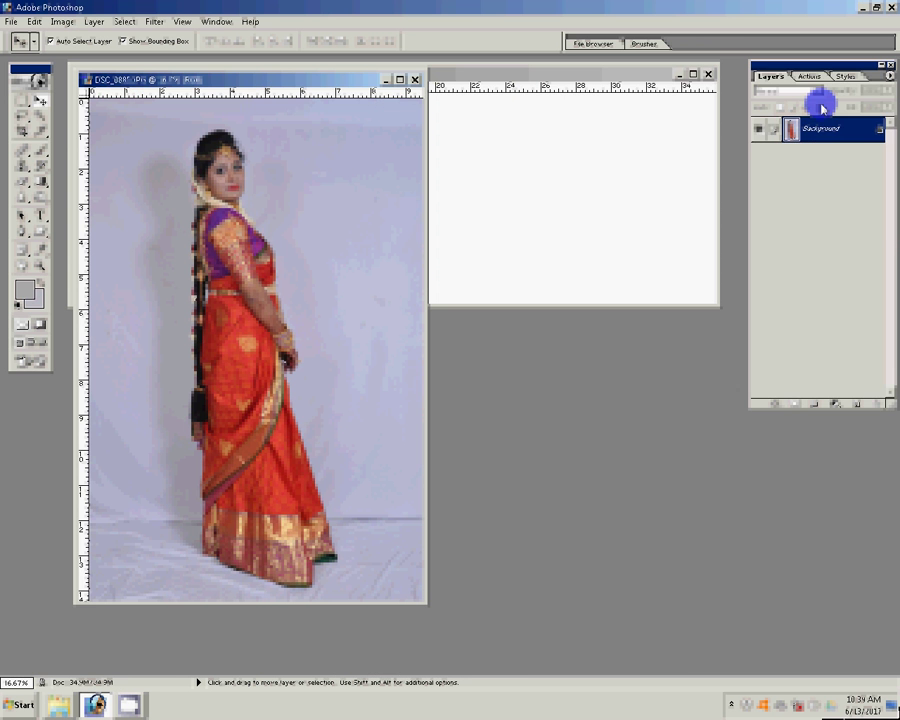
{"action": "left_click", "coordinate": [810, 77]}
{"action": "left_click", "coordinate": [805, 123]}
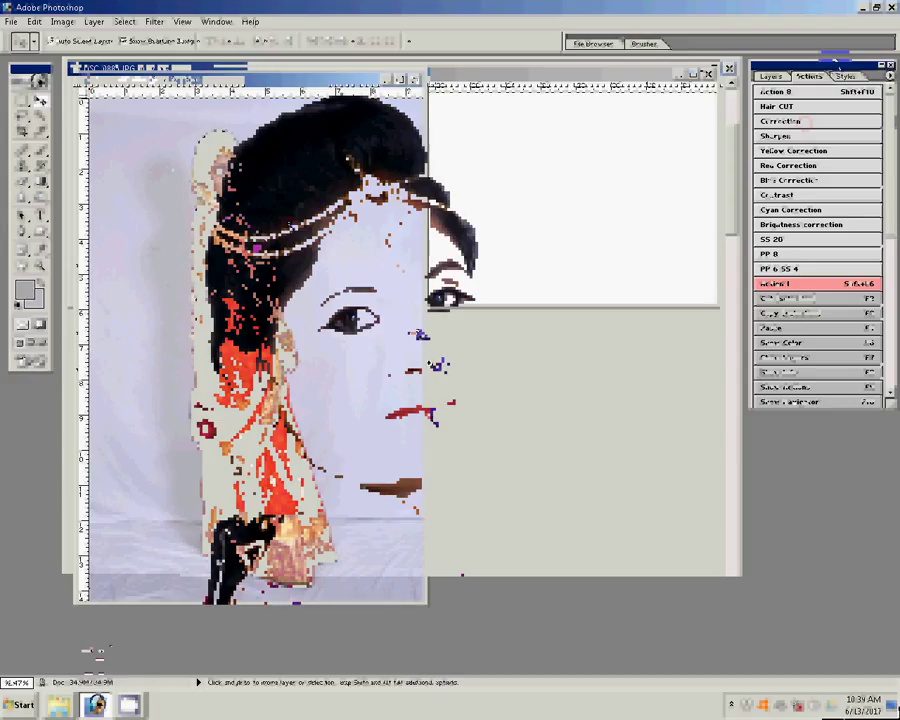
Set the bride portrait's Image Size document width to 8 inches.
{"action": "key", "text": "z"}
{"action": "left_click", "coordinate": [776, 77]}
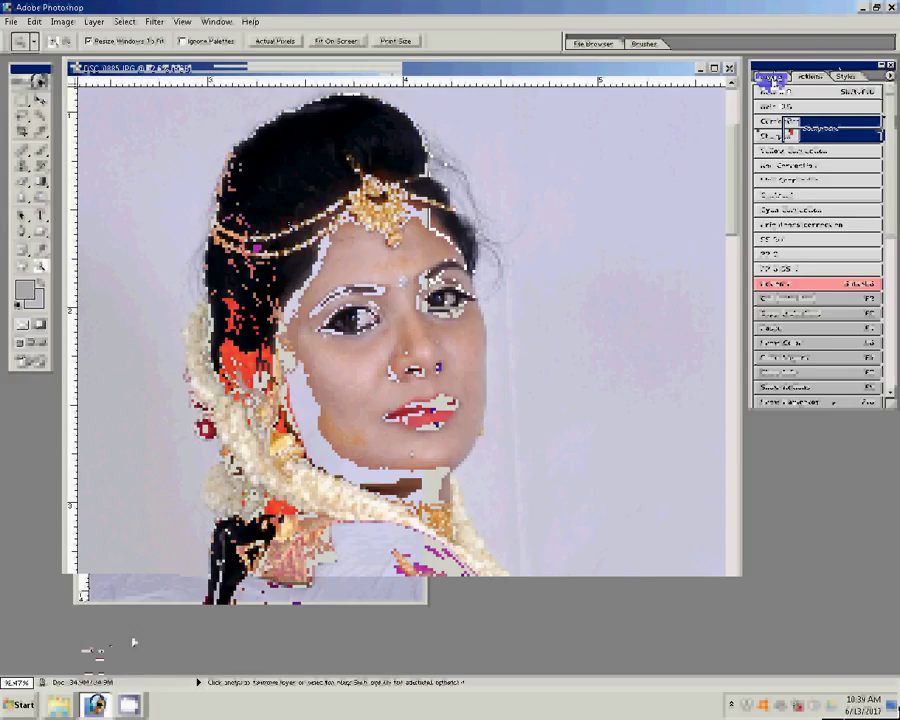
{"action": "key", "text": "ctrl+alt+i"}
{"action": "double_click", "coordinate": [305, 272]}
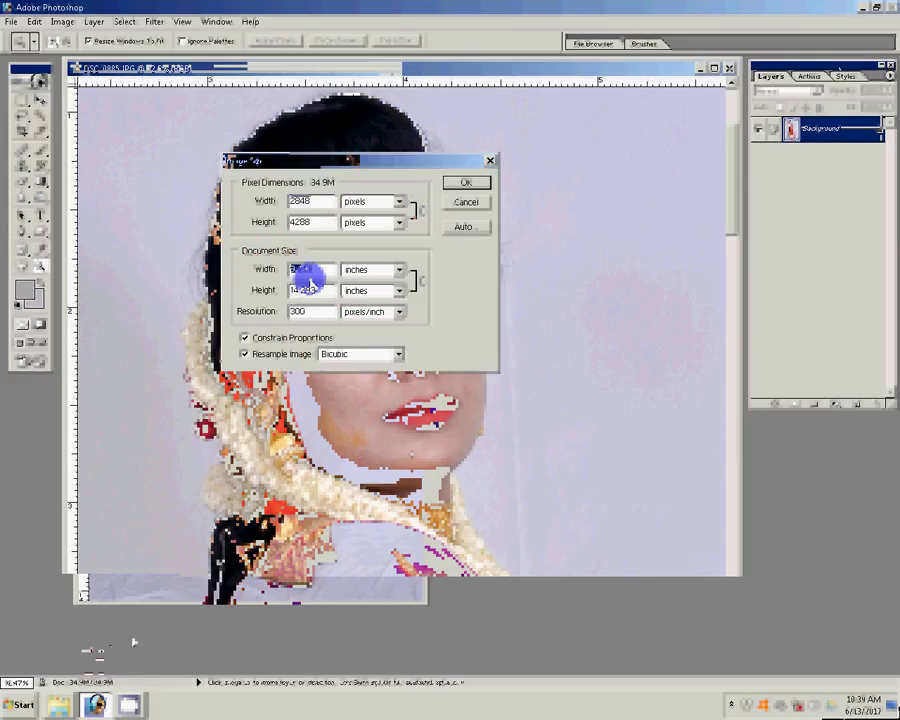
{"action": "type", "text": "800"}
{"action": "left_click", "coordinate": [466, 185]}
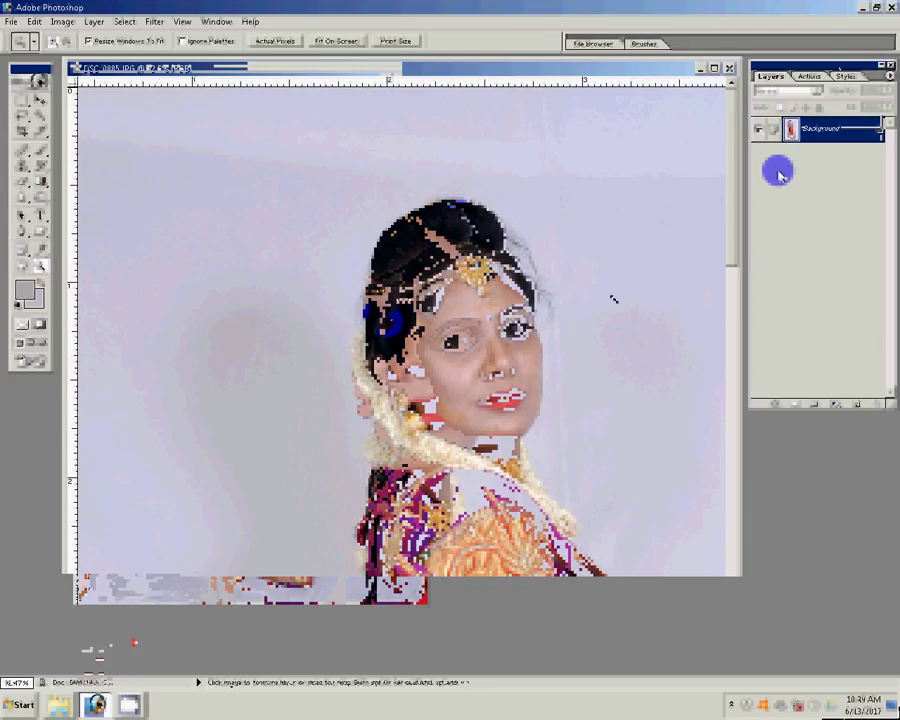
Duplicate the Background layer into Layer 1.
{"action": "left_click", "coordinate": [494, 321]}
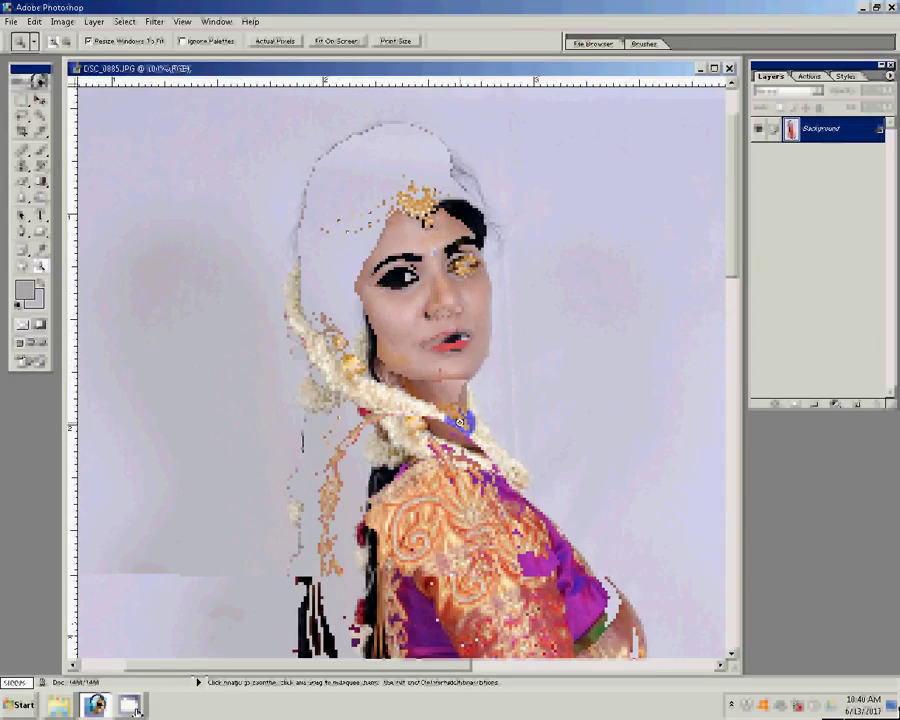
{"action": "left_click", "coordinate": [830, 157]}
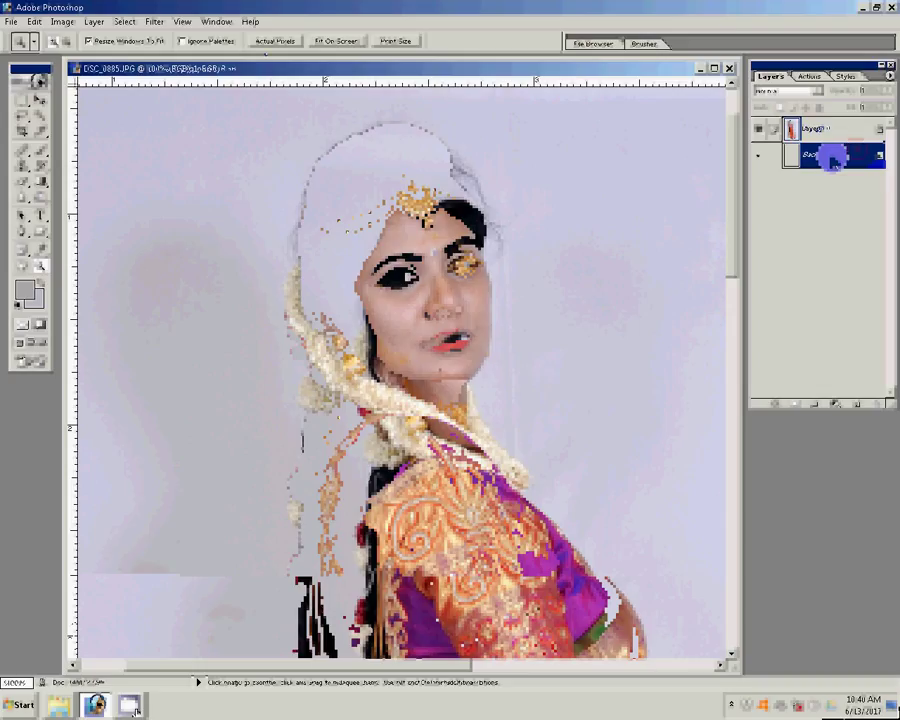
{"action": "key", "text": "ctrl+j"}
Run the Magic Pro filter on the Background with graininess 99.
{"action": "left_click", "coordinate": [152, 24]}
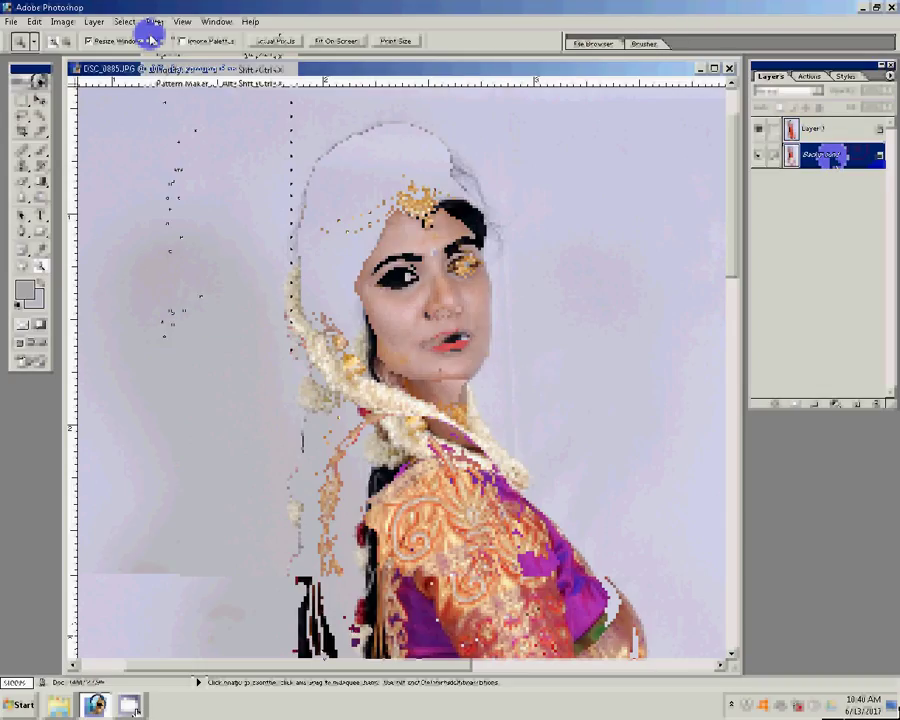
{"action": "left_click", "coordinate": [315, 322]}
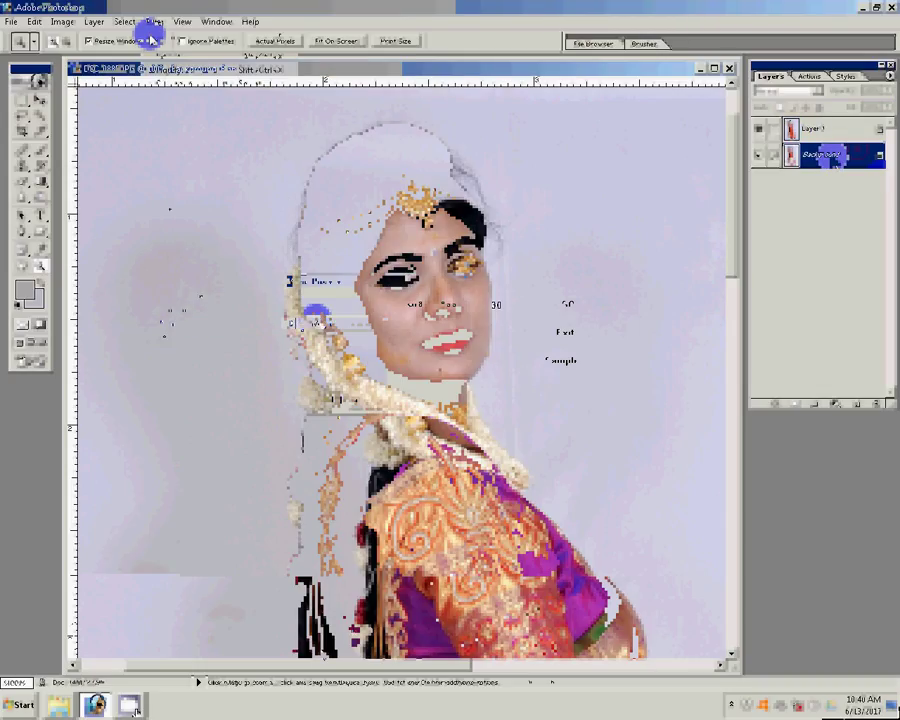
{"action": "left_click_drag", "start_coordinate": [428, 325], "coordinate": [487, 334]}
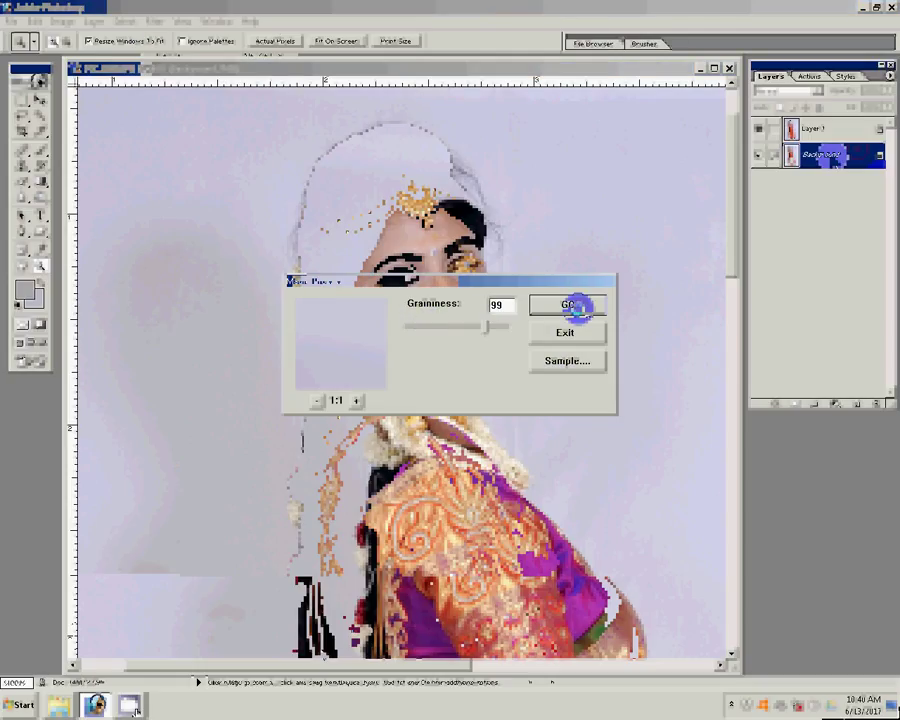
{"action": "left_click", "coordinate": [574, 307]}
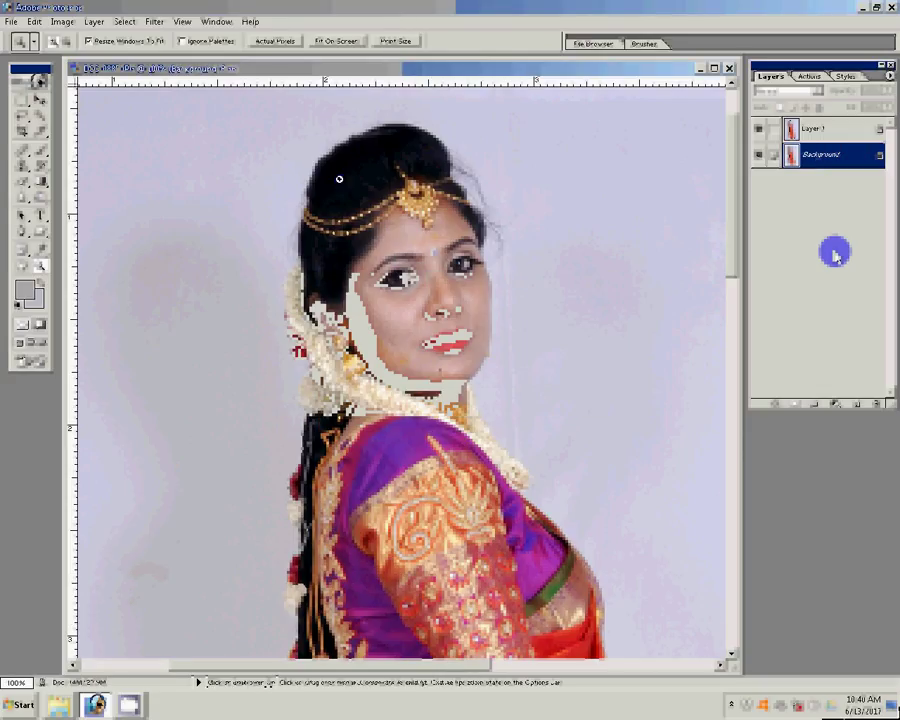
Open Add Noise, then activate Layer 1 and zoom in to 300% on the bride's face.
{"action": "left_click", "coordinate": [152, 22]}
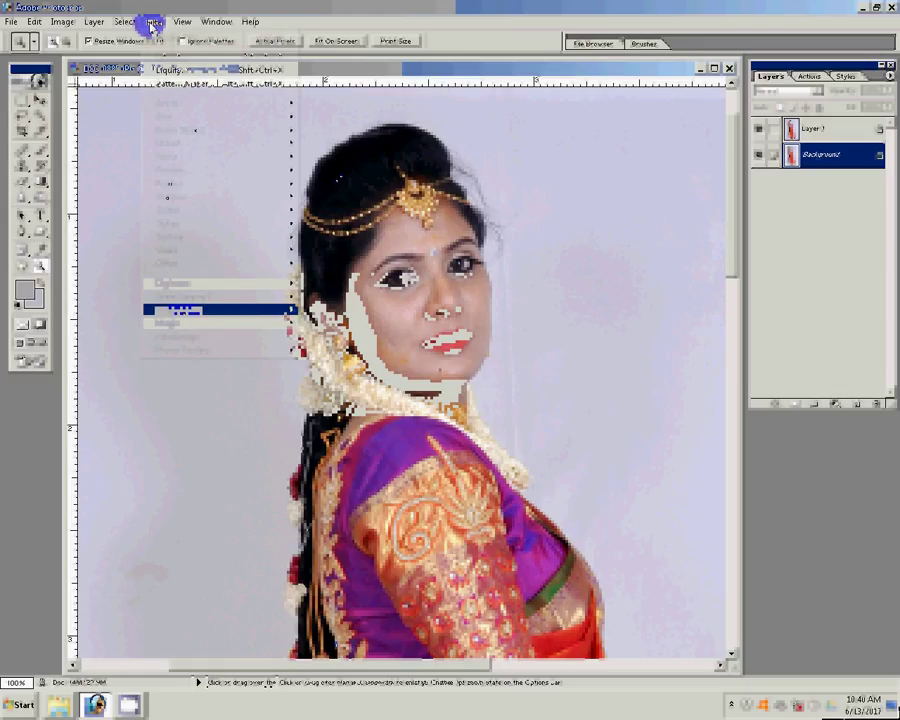
{"action": "mouse_move", "coordinate": [168, 323]}
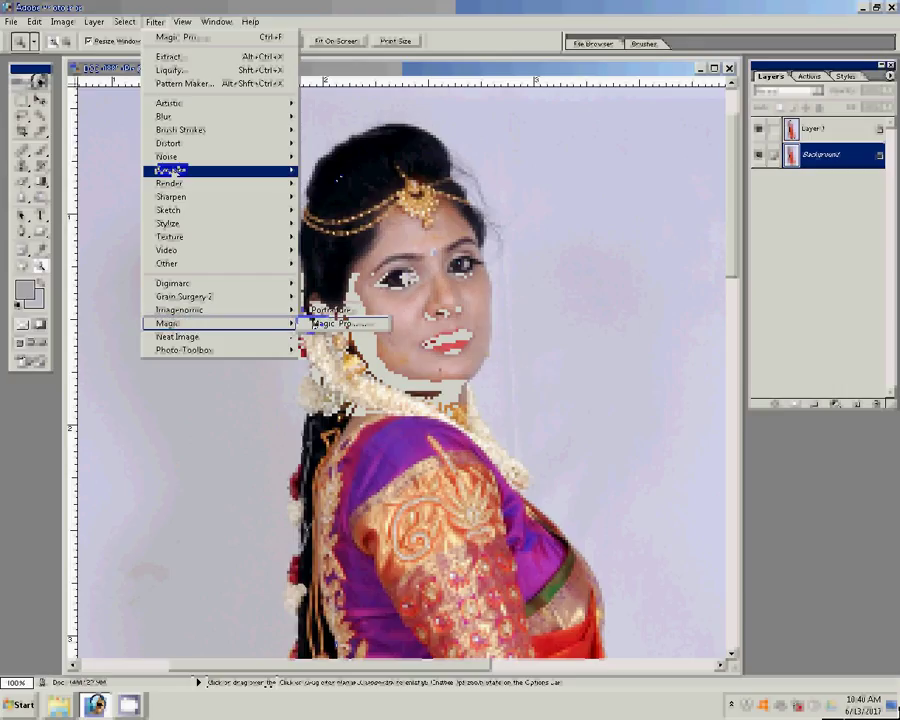
{"action": "mouse_move", "coordinate": [167, 156]}
{"action": "left_click", "coordinate": [375, 158]}
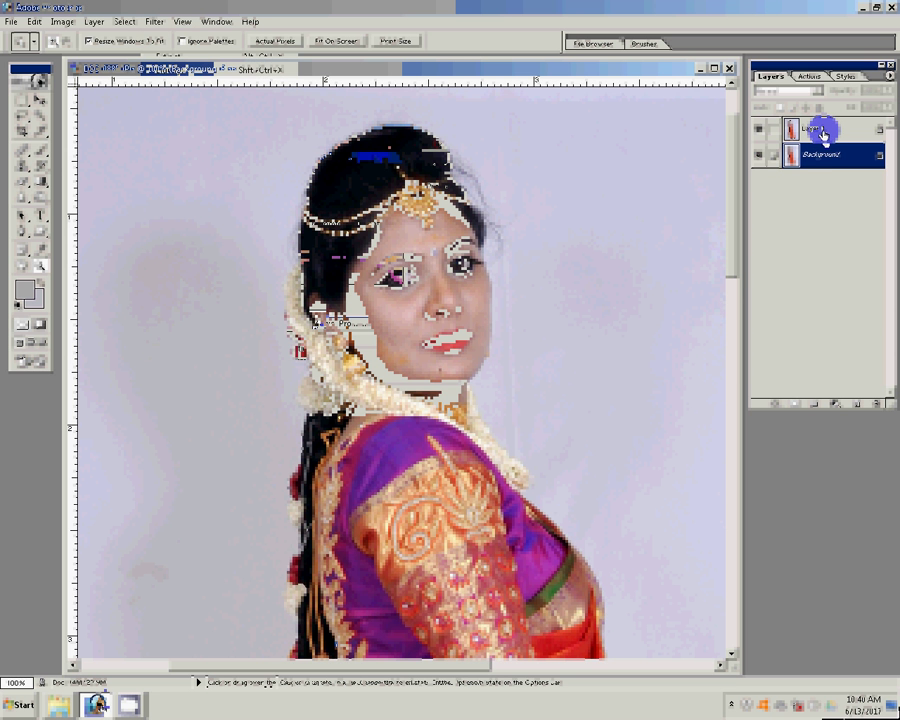
{"action": "double_click", "coordinate": [815, 129]}
{"action": "key", "text": "ctrl+plus"}
{"action": "key", "text": "ctrl+plus"}
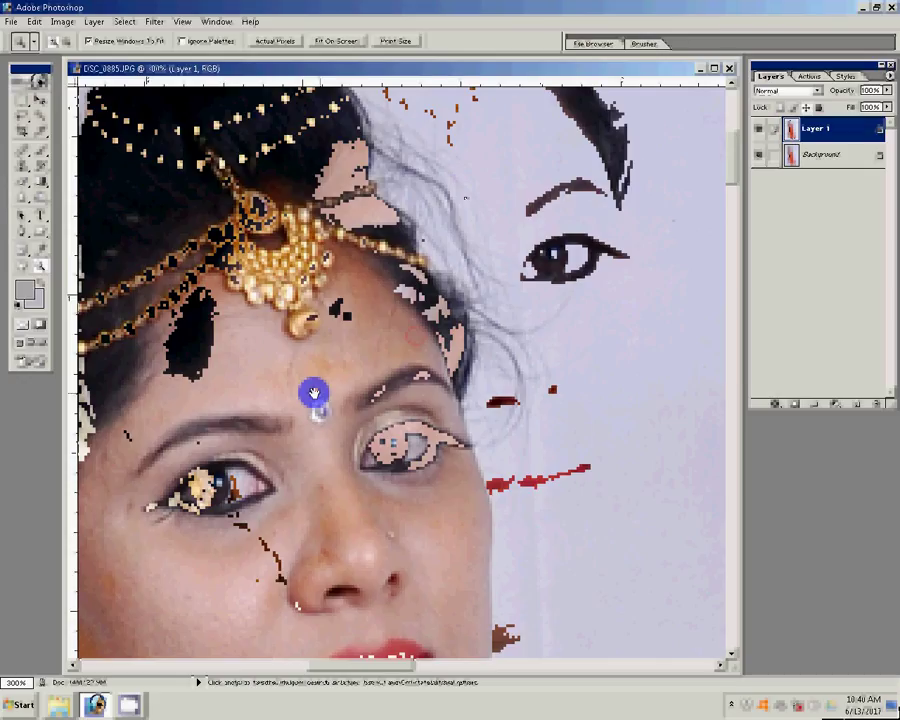
Erase Layer 1 over the cheeks at 66% opacity with a 20–30 px soft eraser.
{"action": "left_click_drag", "start_coordinate": [313, 393], "coordinate": [17, 197]}
{"action": "left_click", "coordinate": [20, 185]}
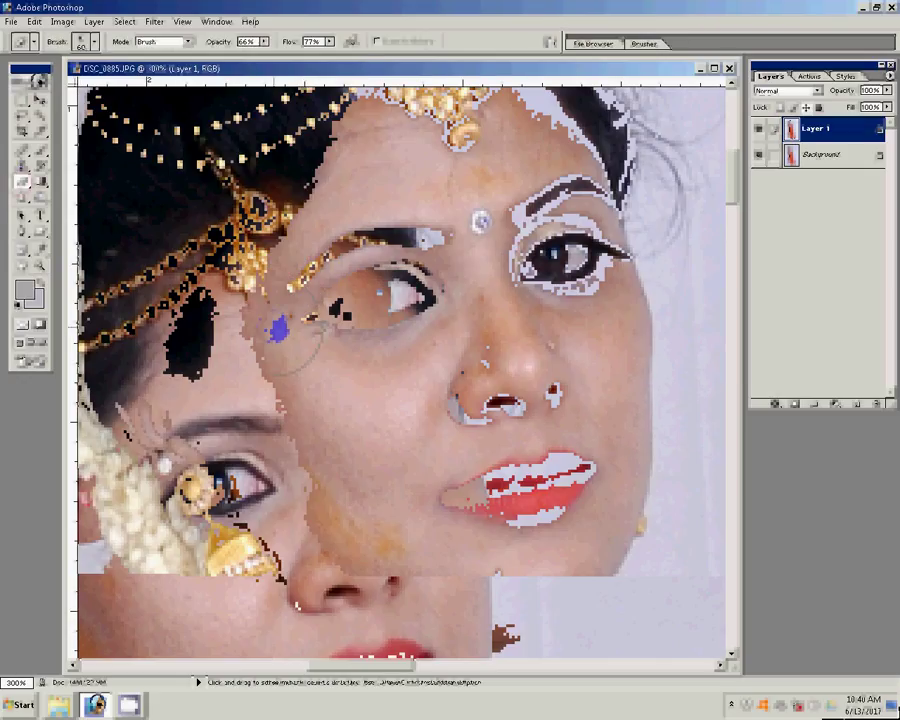
{"action": "key", "text": "bracketleft"}
{"action": "key", "text": "bracketleft"}
{"action": "key", "text": "bracketleft"}
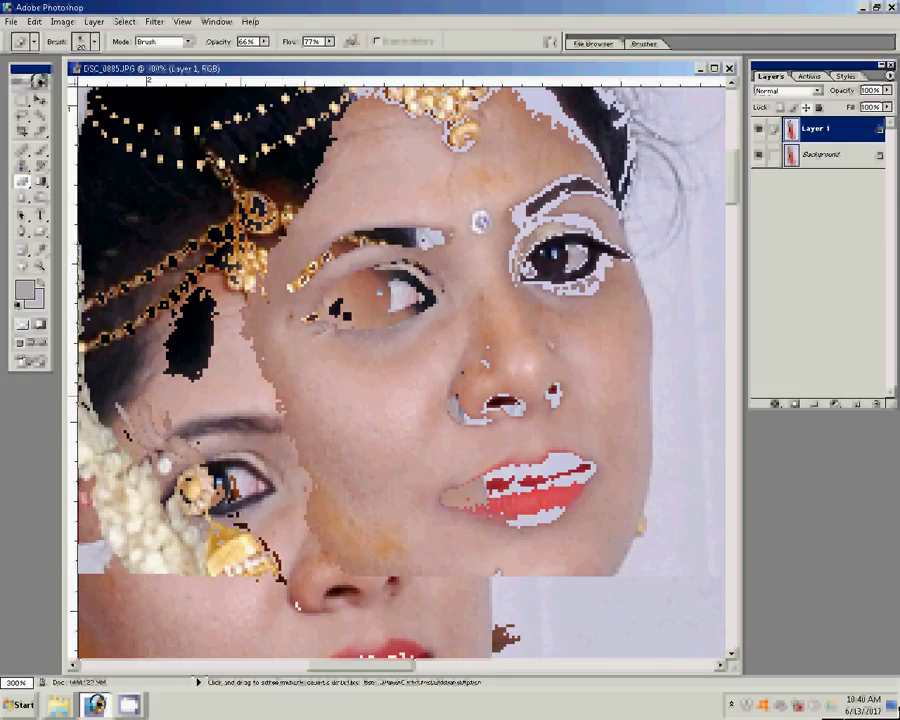
{"action": "left_click", "coordinate": [367, 428]}
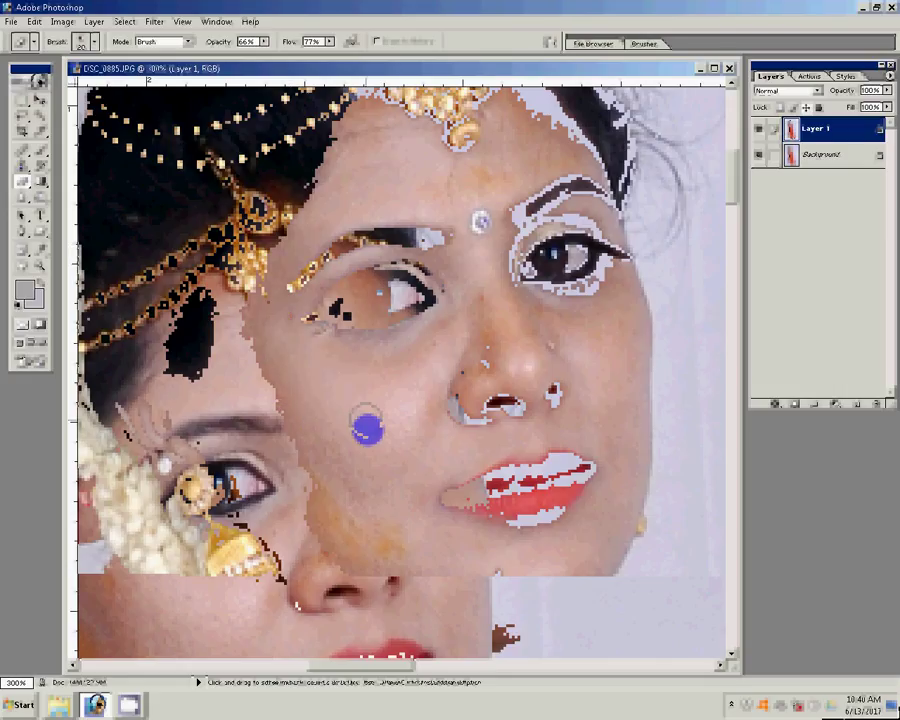
{"action": "left_click_drag", "start_coordinate": [367, 428], "coordinate": [416, 355]}
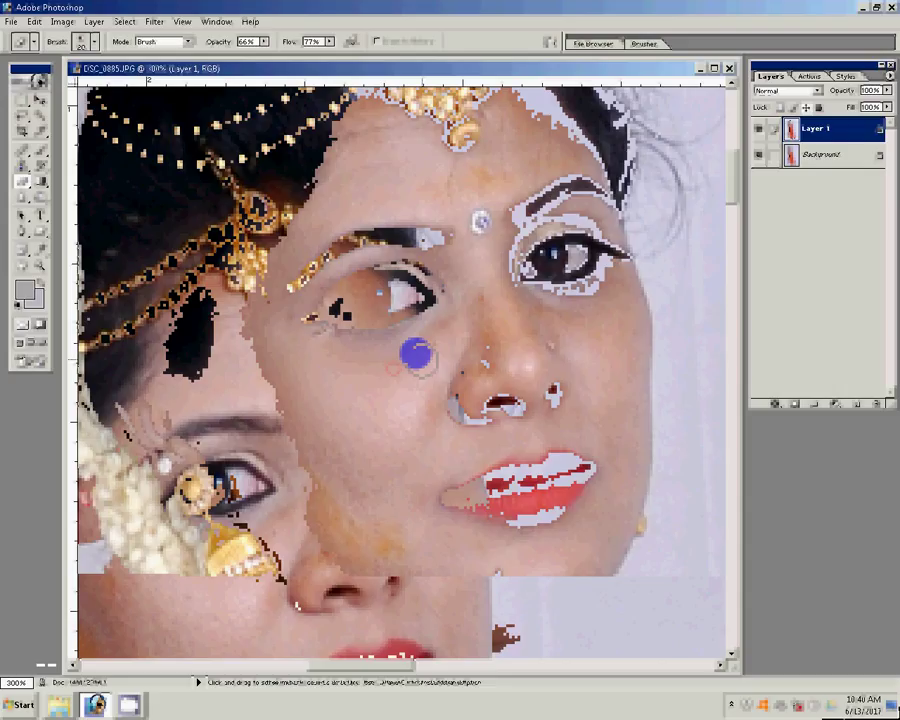
{"action": "left_click_drag", "start_coordinate": [416, 354], "coordinate": [352, 466]}
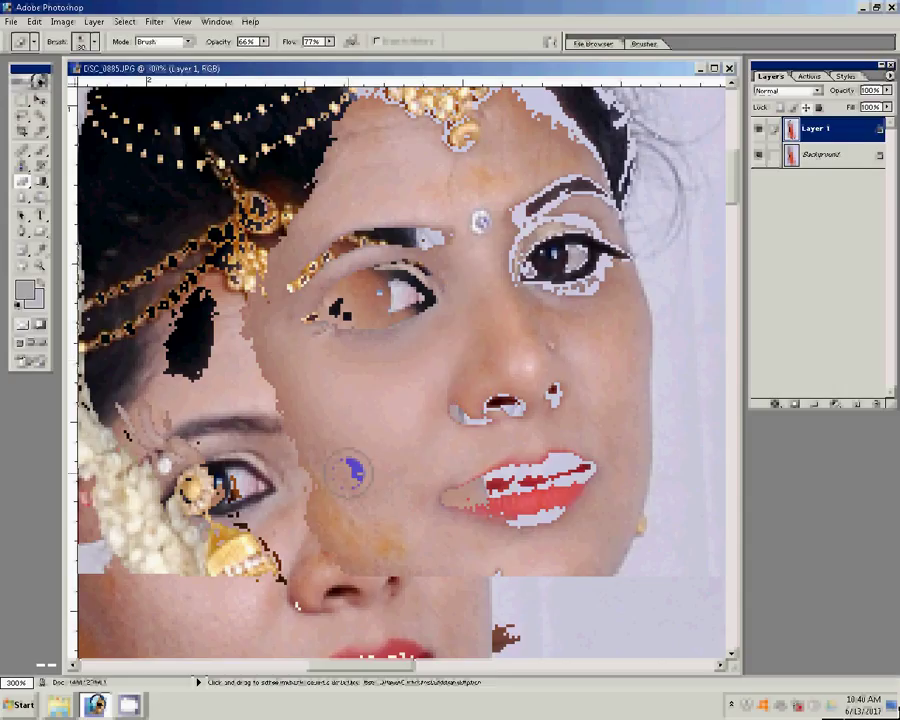
{"action": "key", "text": "bracketright"}
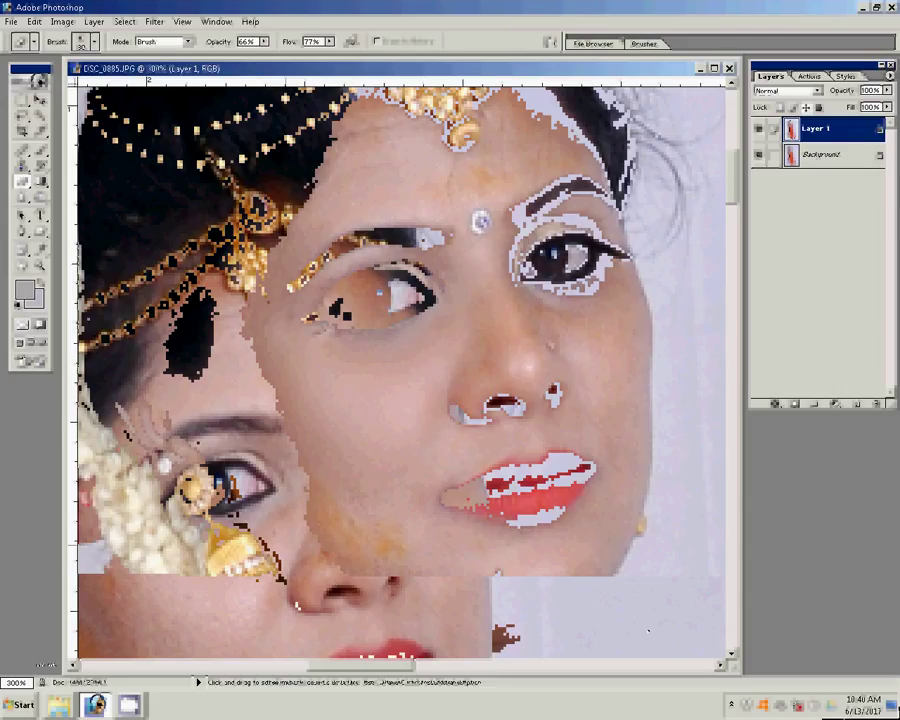
{"action": "left_click", "coordinate": [418, 504]}
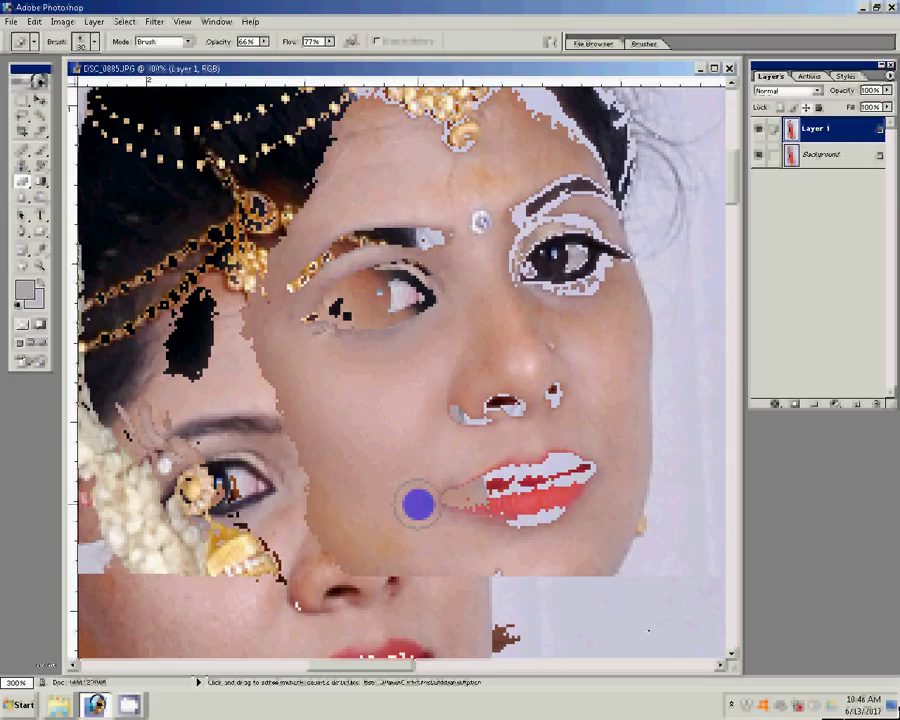
{"action": "left_click_drag", "start_coordinate": [418, 504], "coordinate": [443, 460]}
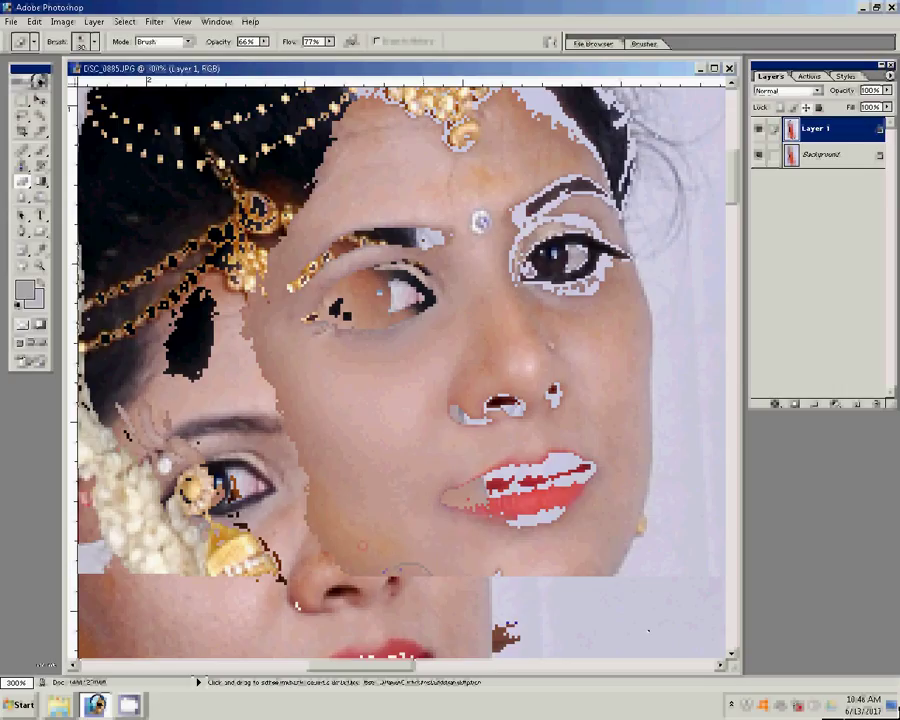
Erase along the chin edge, above the lips, the left cheek and beside the nose.
{"action": "left_click", "coordinate": [553, 610]}
{"action": "left_click", "coordinate": [597, 527]}
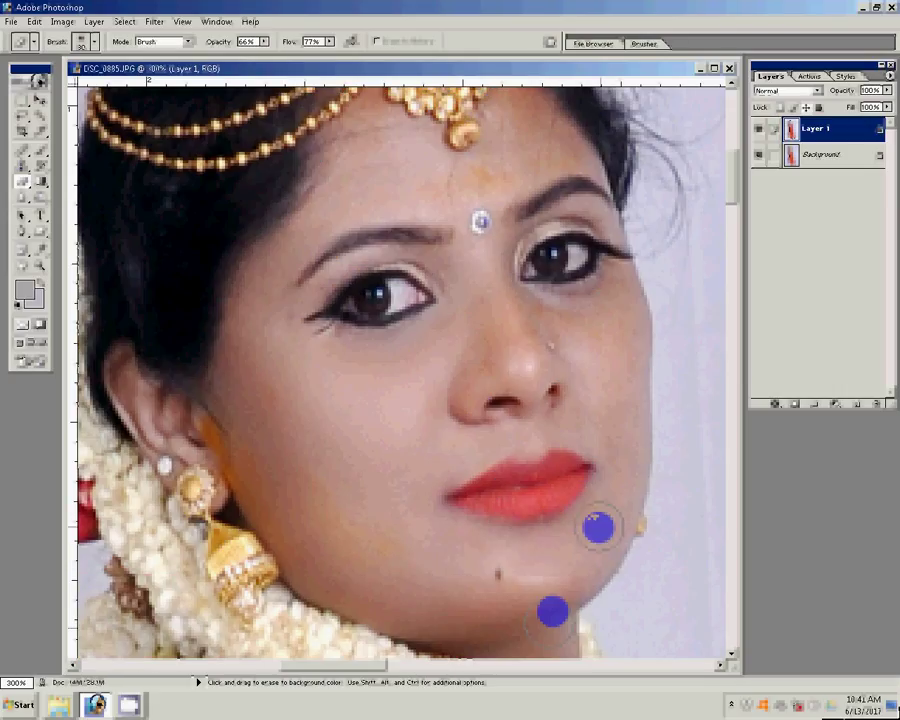
{"action": "left_click", "coordinate": [517, 440]}
{"action": "left_click", "coordinate": [376, 358]}
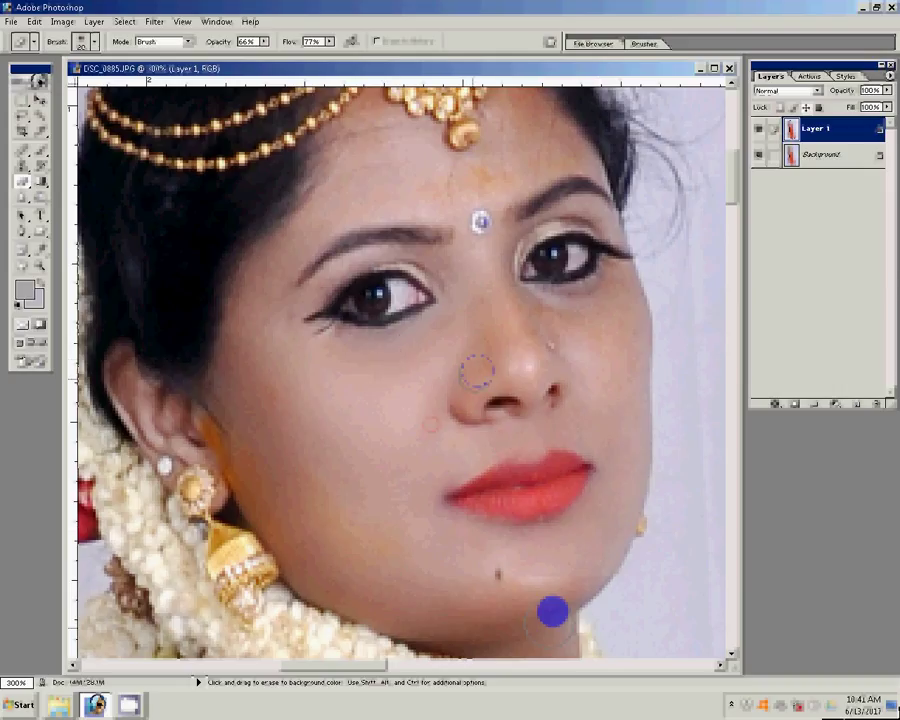
{"action": "left_click", "coordinate": [399, 348]}
{"action": "left_click", "coordinate": [590, 360]}
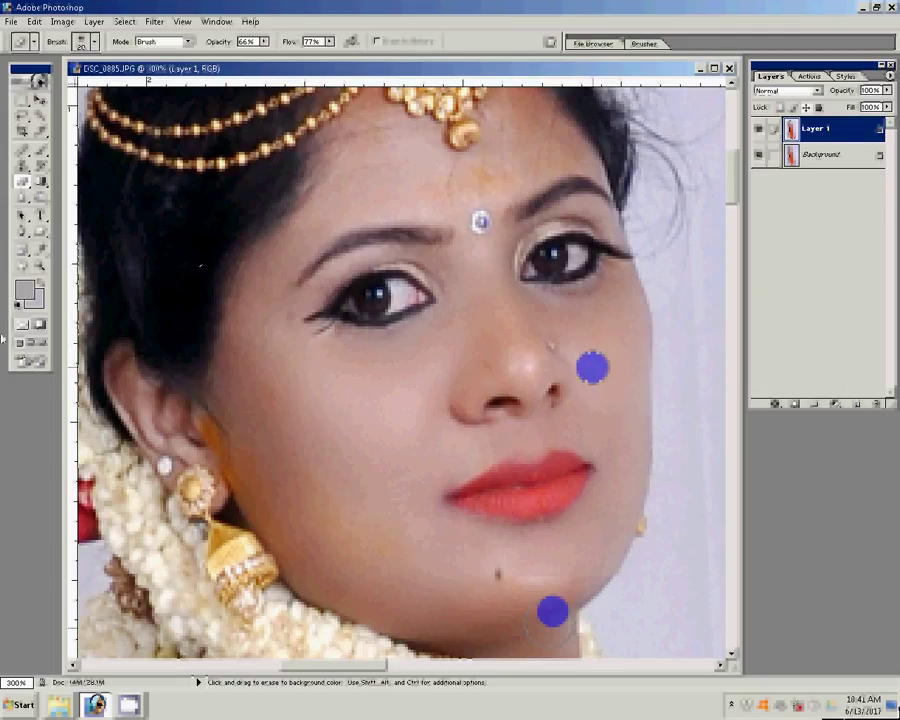
Erase over the forehead above the bindi and the skin beside the eye.
{"action": "left_click", "coordinate": [331, 188]}
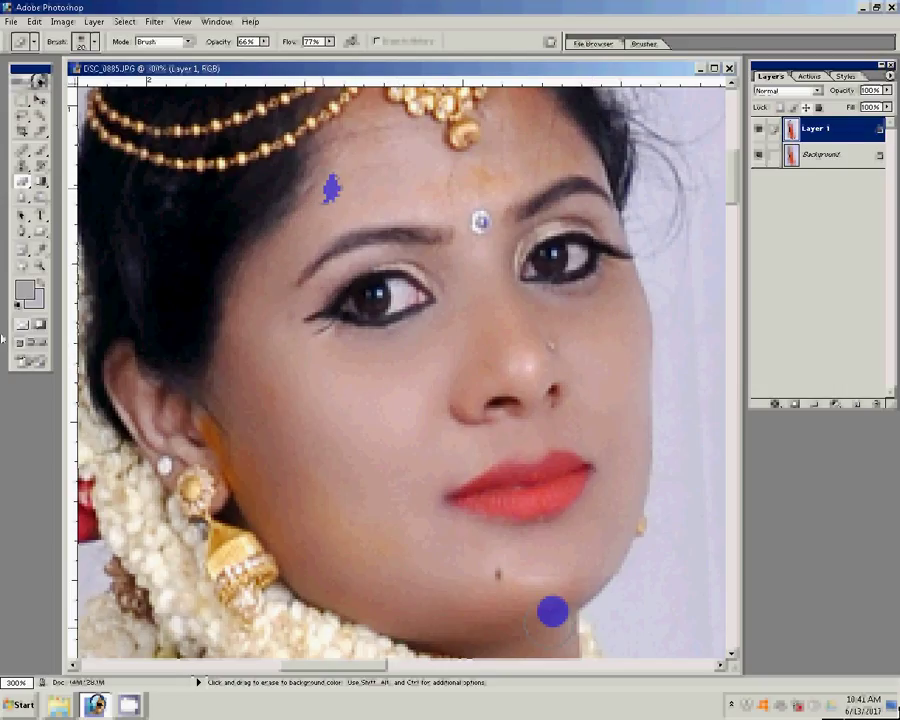
{"action": "left_click", "coordinate": [360, 146]}
{"action": "left_click", "coordinate": [493, 160]}
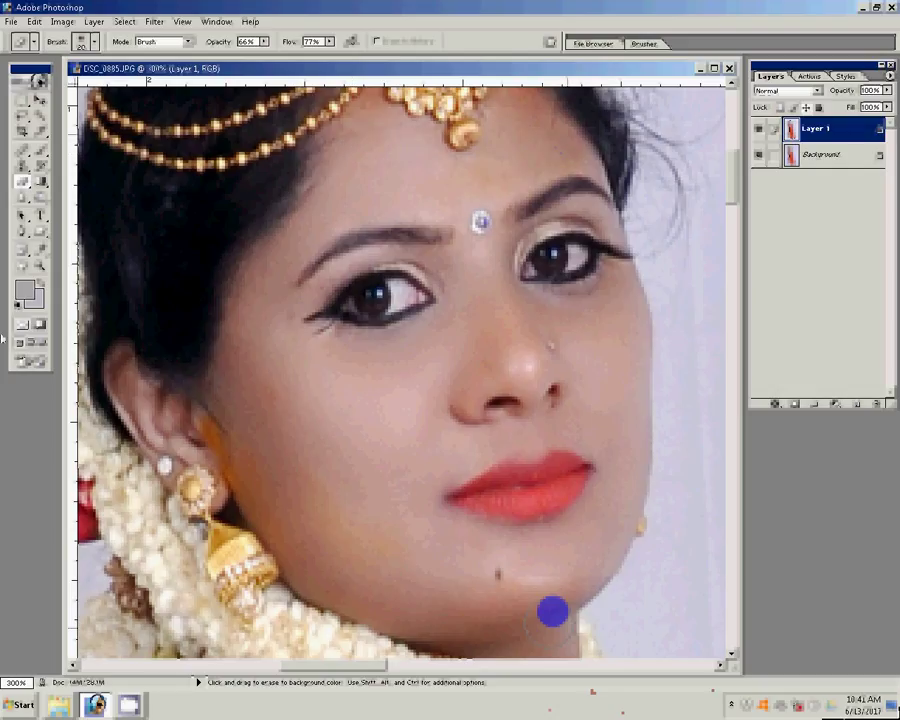
{"action": "left_click", "coordinate": [497, 253]}
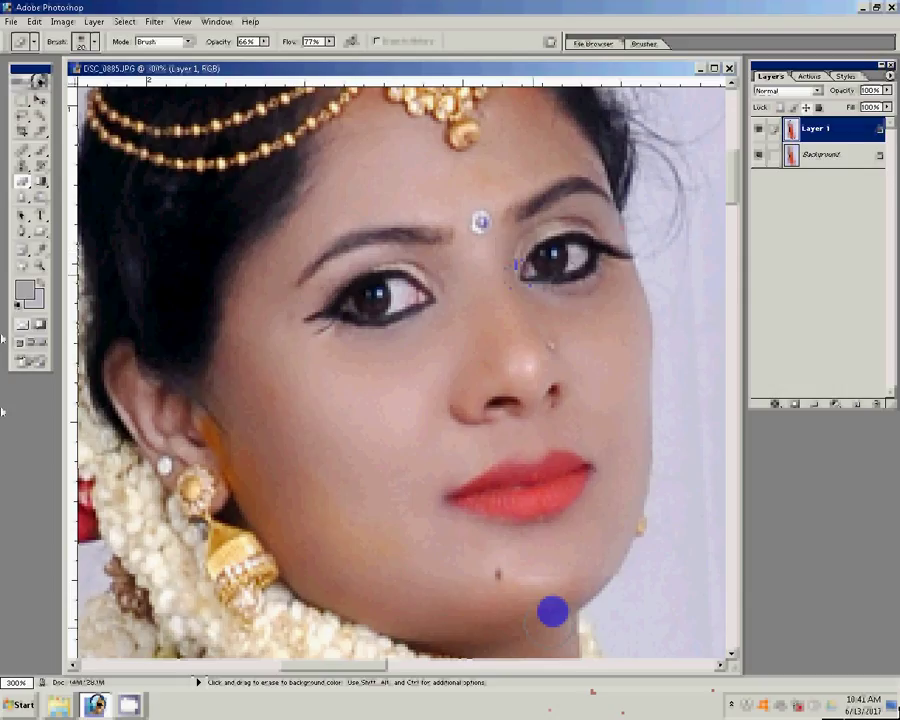
Retouch the bride's eye and place the first Pen anchor on her face edge.
{"action": "left_click", "coordinate": [381, 292]}
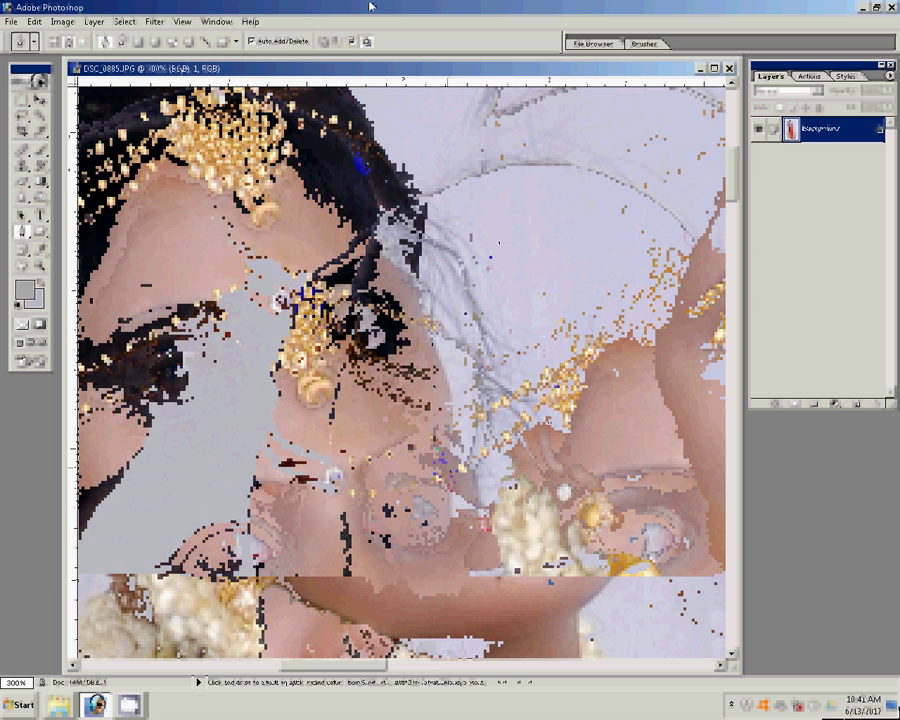
{"action": "left_click", "coordinate": [438, 397]}
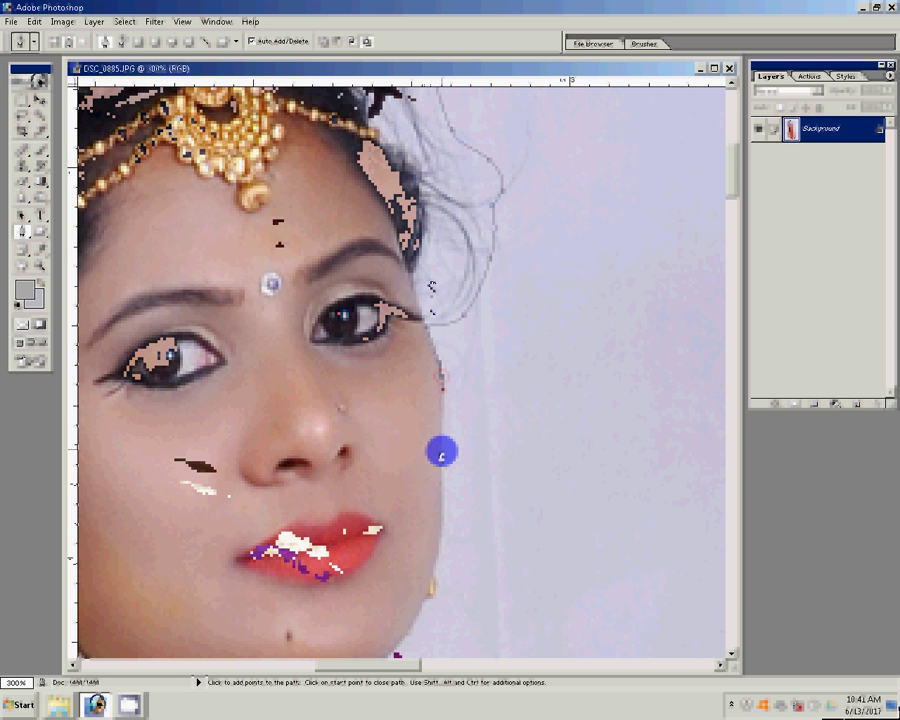
{"action": "scroll", "coordinate": [441, 455], "scroll_direction": "down", "scroll_amount": 5}
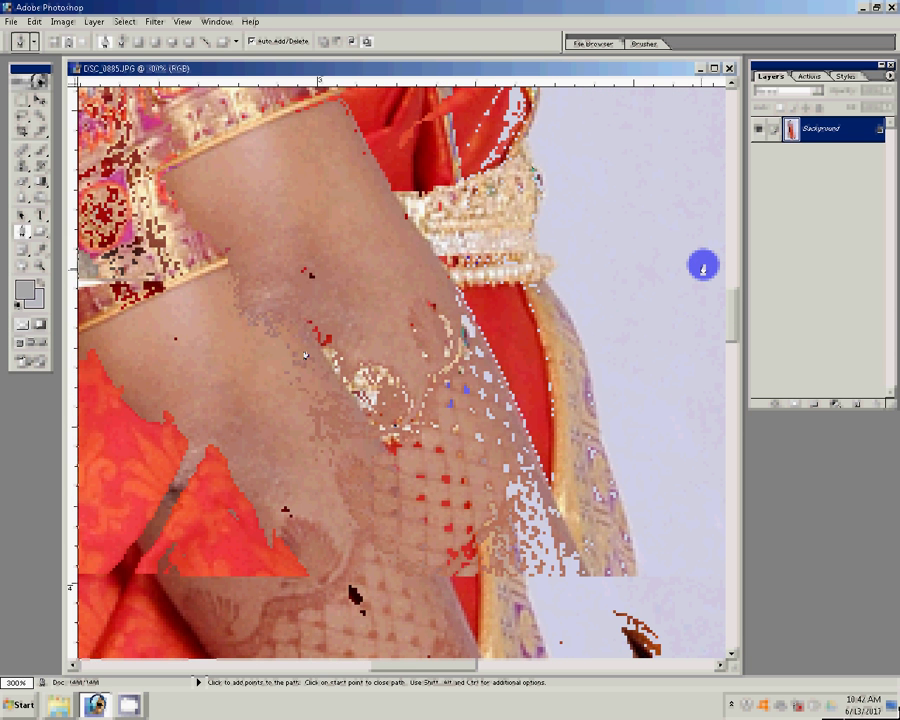
Clone skin over the forearm speckles, undoing the stray mark on the belt.
{"action": "key", "text": "s"}
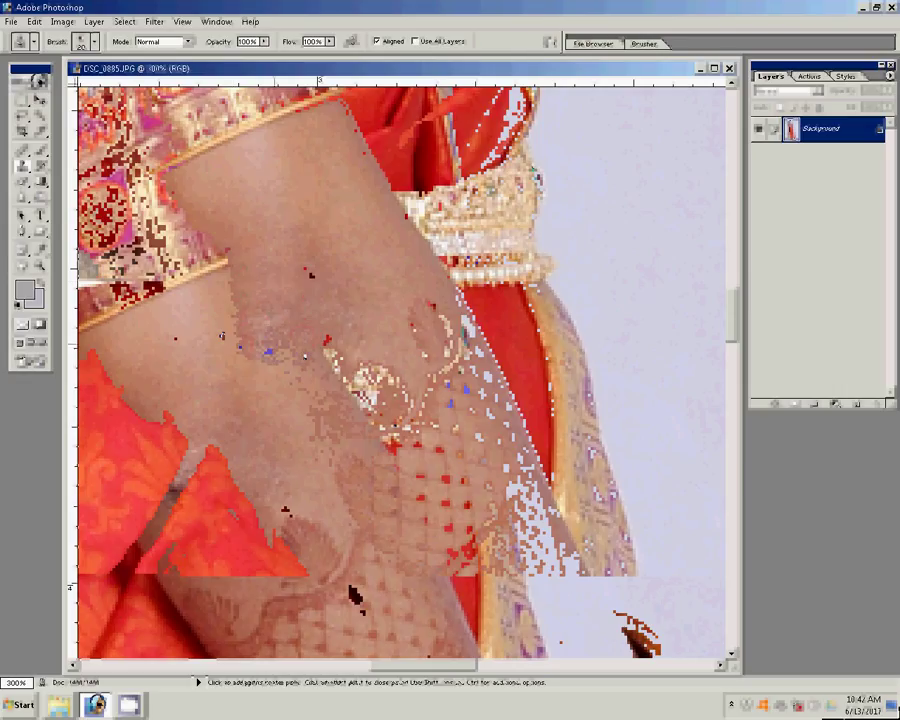
{"action": "left_click", "coordinate": [268, 352]}
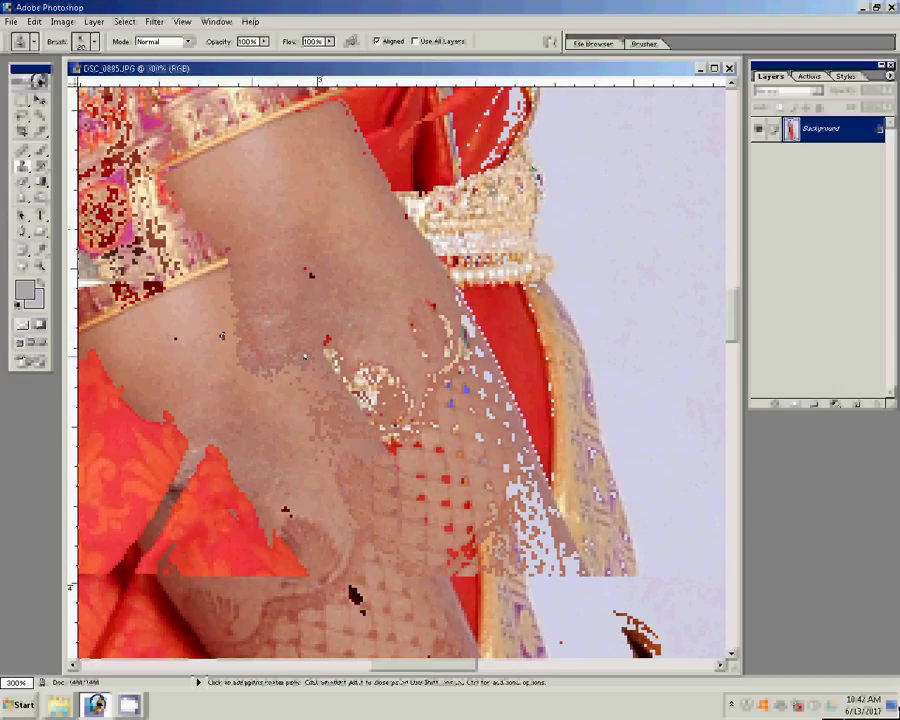
{"action": "left_click", "coordinate": [505, 237]}
{"action": "key", "text": "ctrl+z"}
Pan down the arm past the bangles and add a Pen anchor on the saree edge.
{"action": "key", "text": "p"}
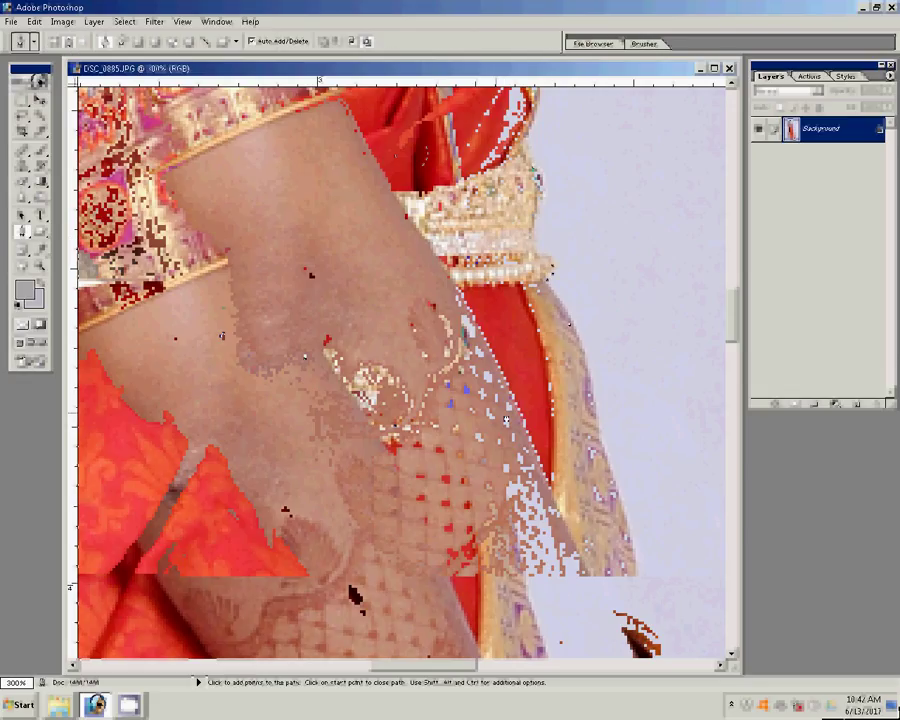
{"action": "left_click_drag", "start_coordinate": [596, 448], "coordinate": [566, 418]}
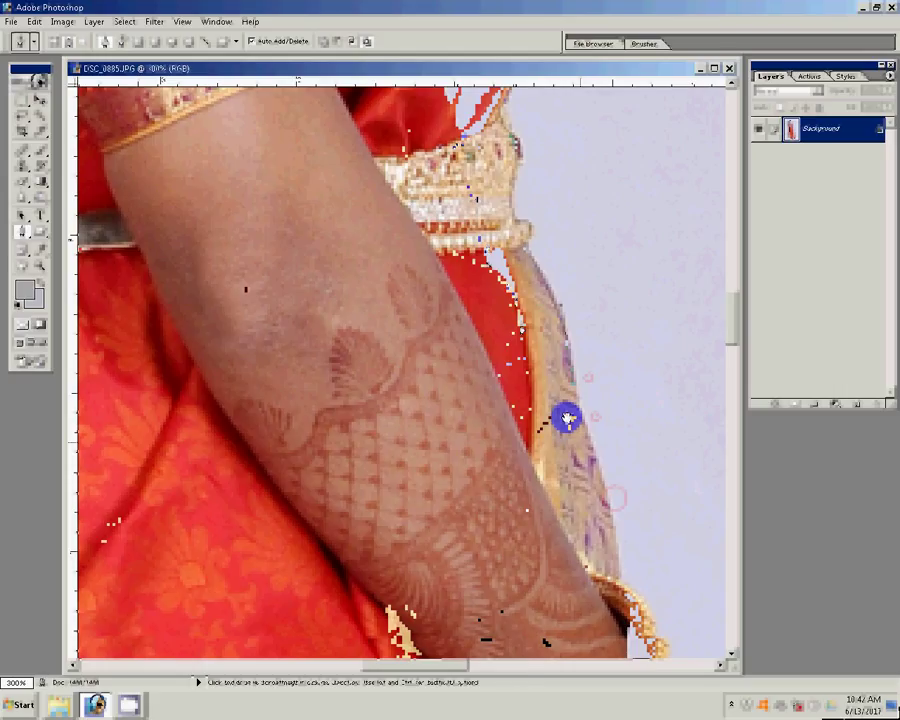
{"action": "left_click_drag", "start_coordinate": [566, 418], "coordinate": [560, 565]}
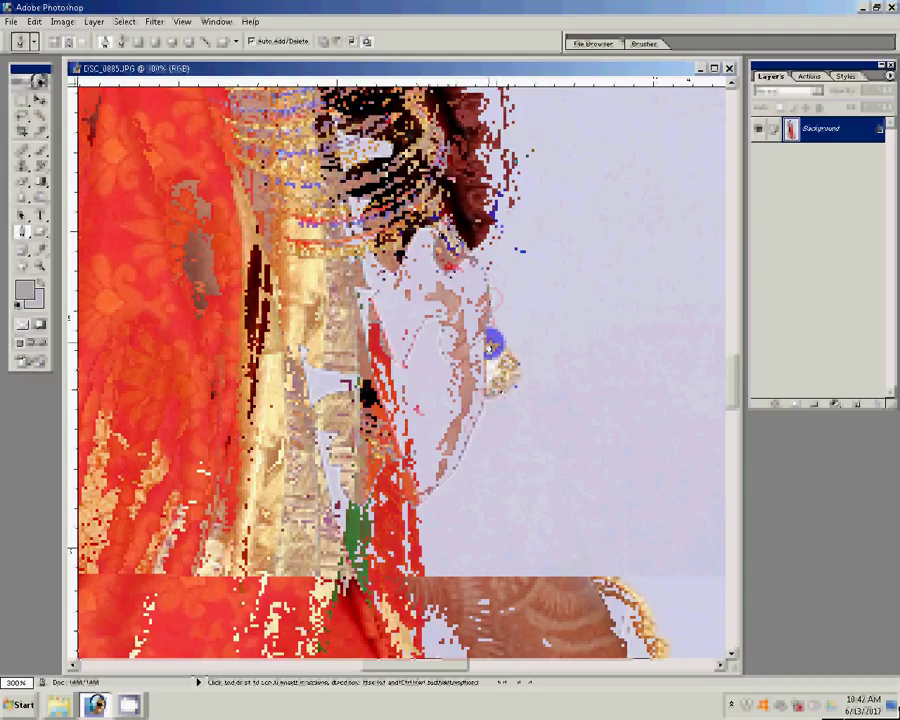
{"action": "left_click_drag", "start_coordinate": [493, 345], "coordinate": [363, 228]}
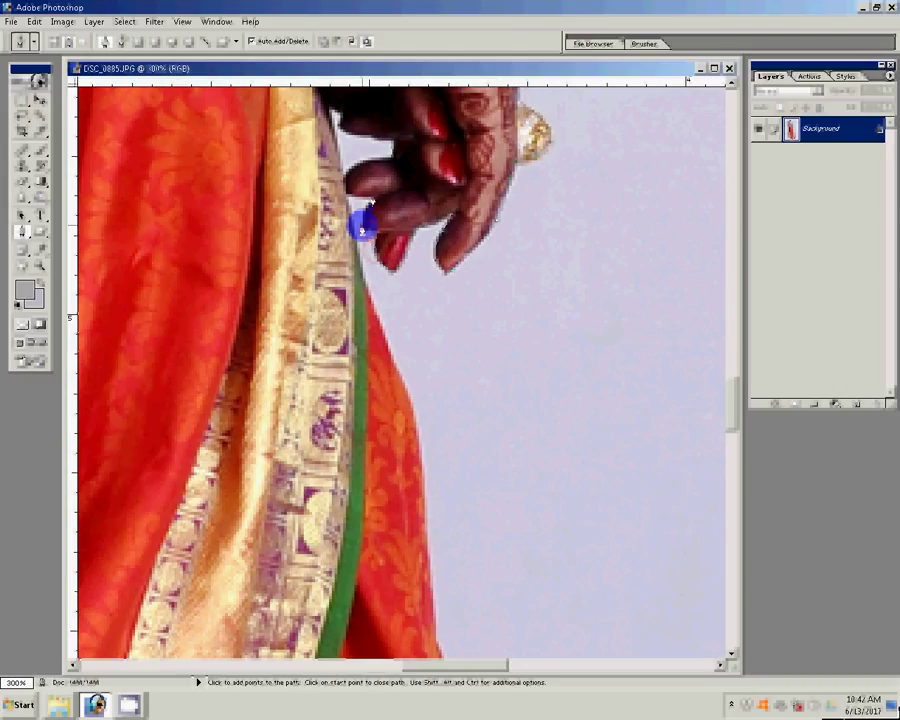
{"action": "left_click", "coordinate": [360, 268]}
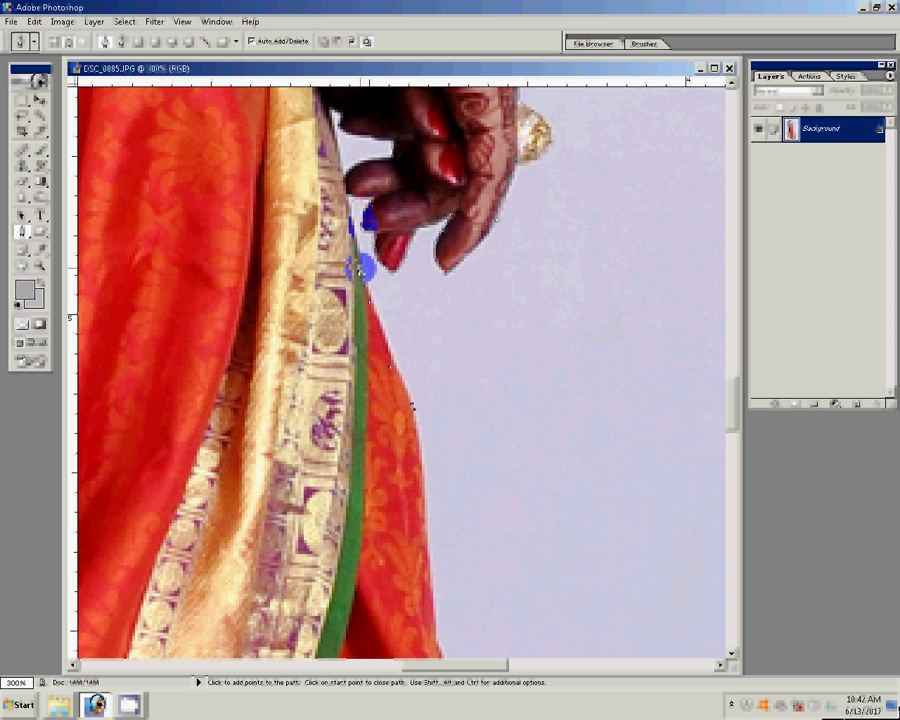
{"action": "left_click_drag", "start_coordinate": [414, 410], "coordinate": [385, 210]}
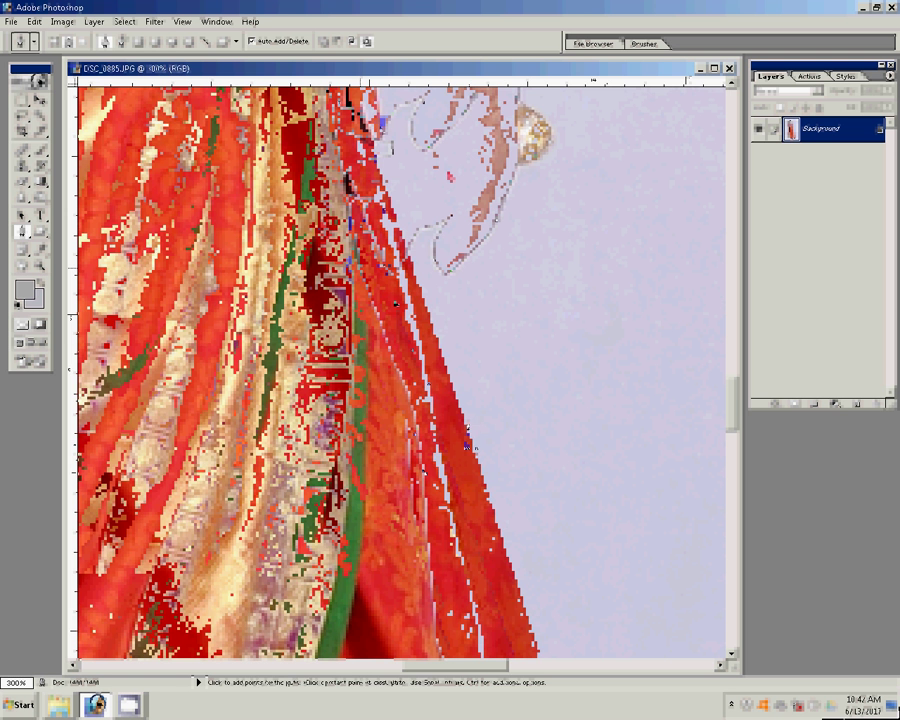
Add anchors along the saree's right edge, the sleeve and the white cloth edge.
{"action": "left_click", "coordinate": [466, 443]}
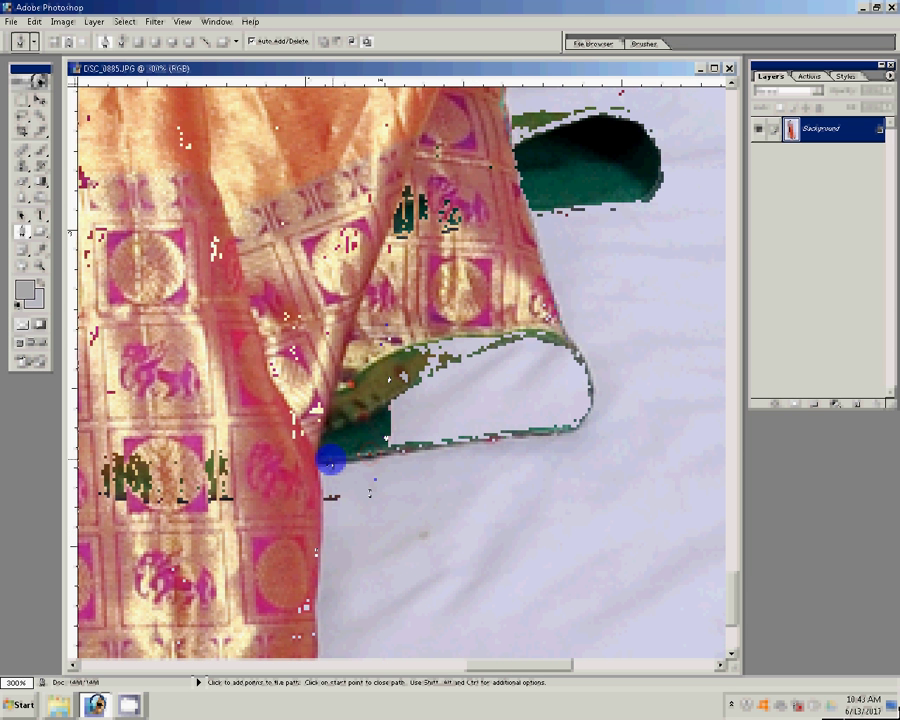
{"action": "left_click", "coordinate": [541, 485]}
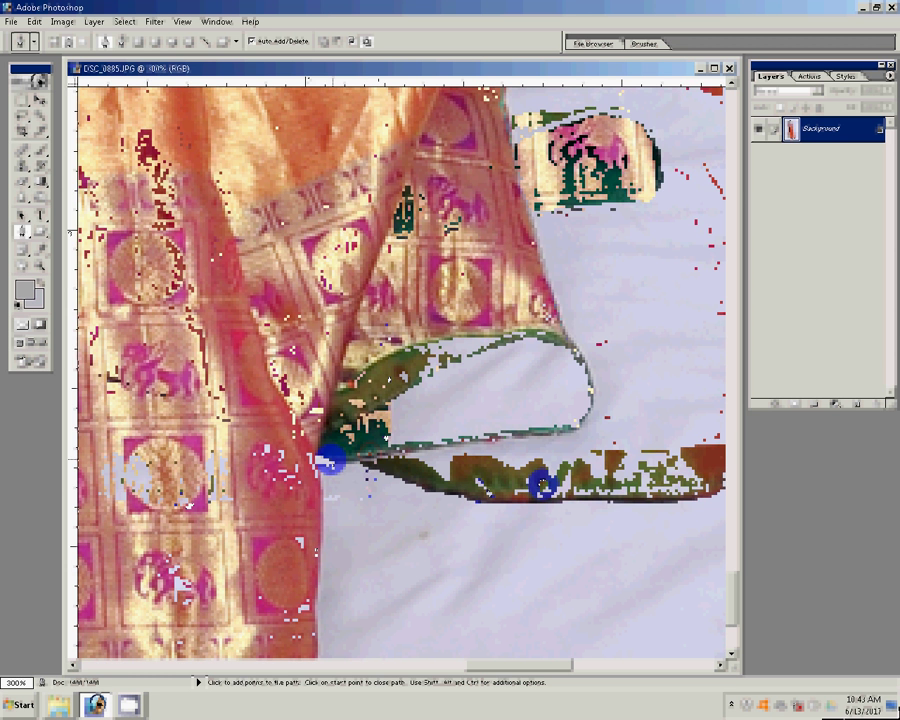
{"action": "left_click", "coordinate": [511, 515]}
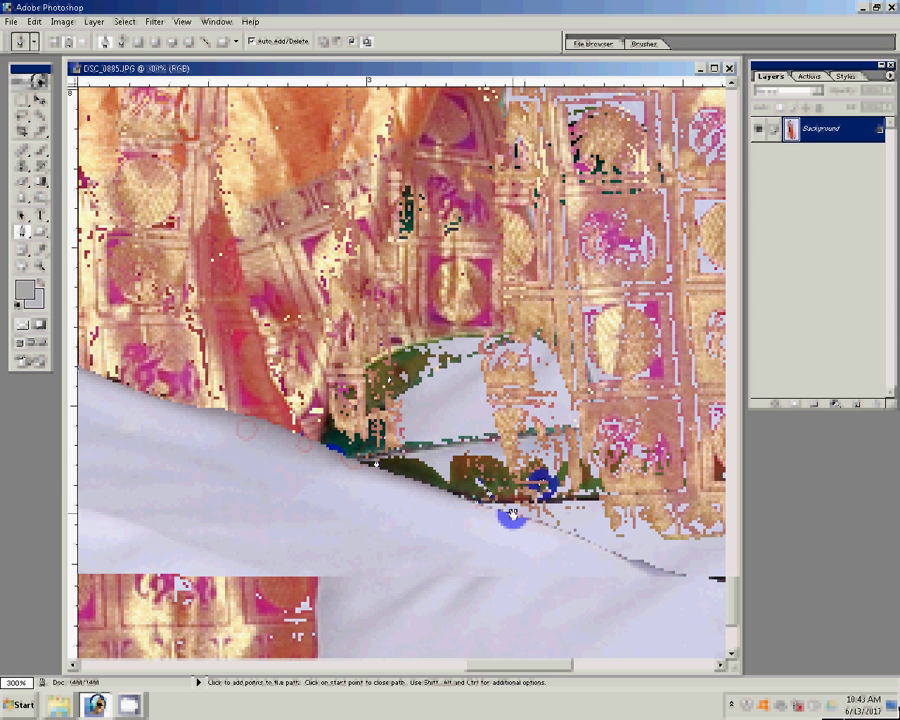
{"action": "left_click", "coordinate": [254, 384]}
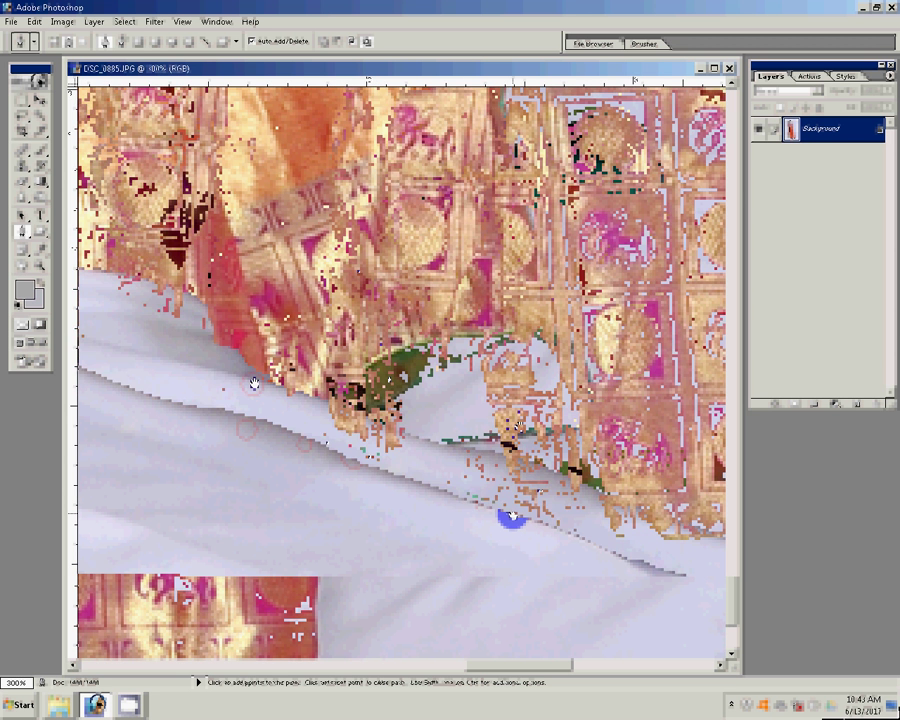
{"action": "left_click", "coordinate": [290, 375]}
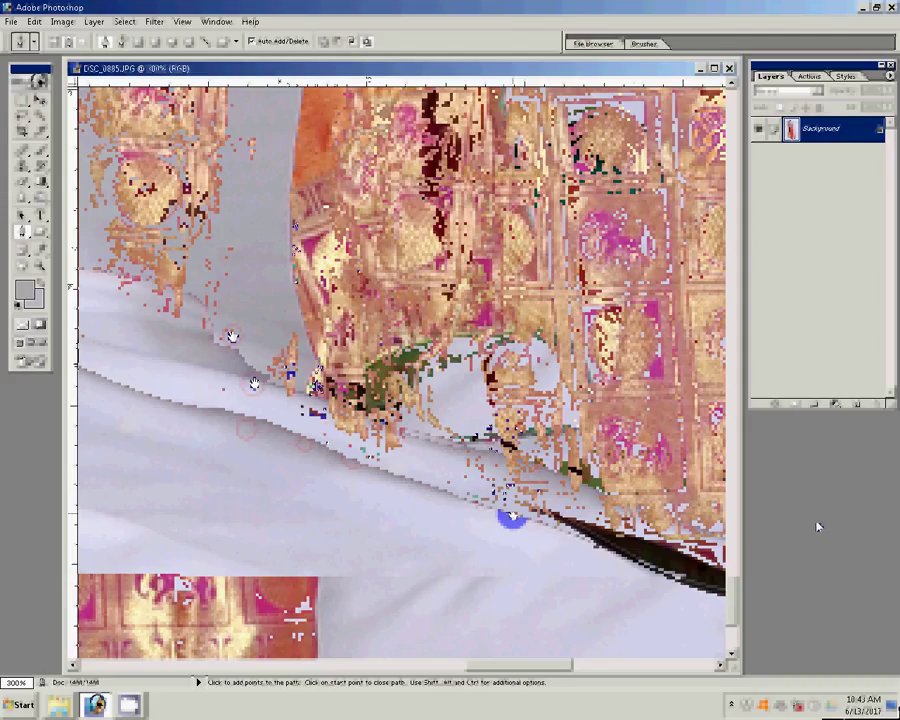
Add Pen anchors up the sari's left edge and along the flower garland, panning with Space.
{"action": "left_click", "coordinate": [277, 372]}
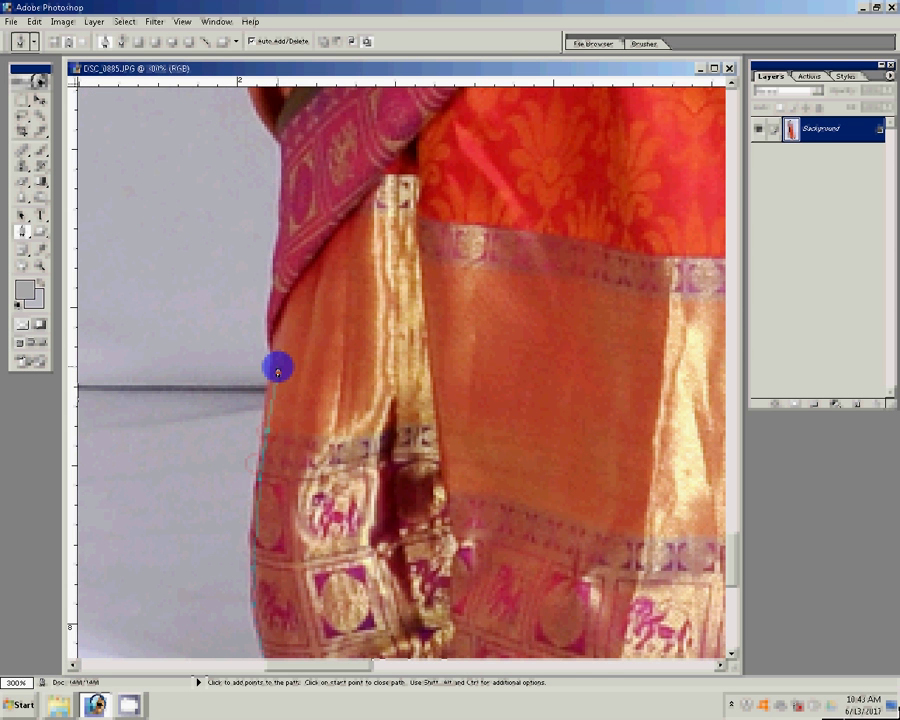
{"action": "left_click", "coordinate": [278, 153]}
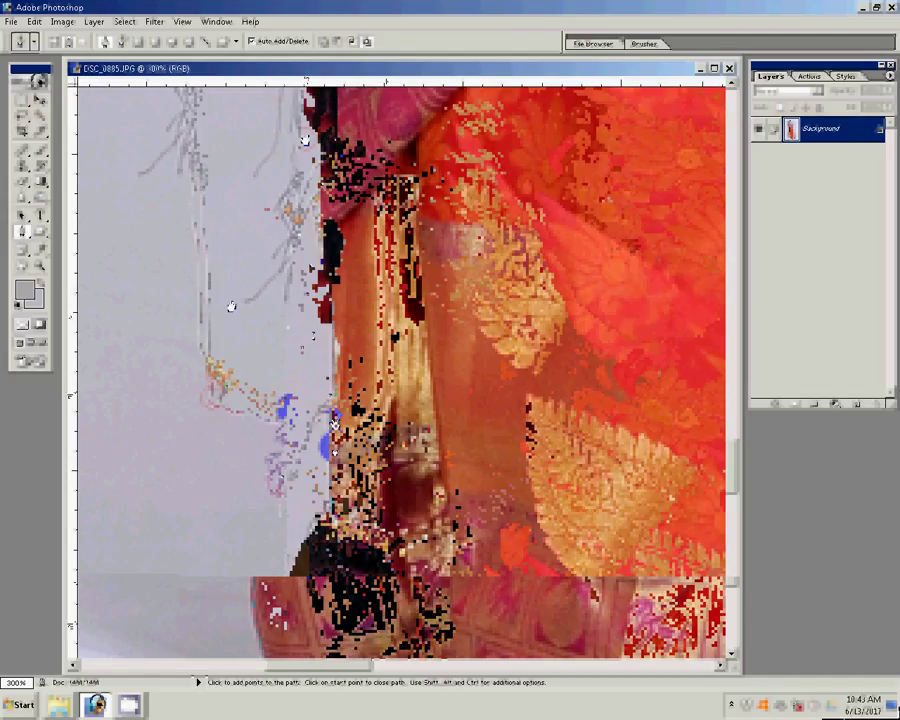
{"action": "key", "text": "space"}
{"action": "left_click", "coordinate": [311, 533]}
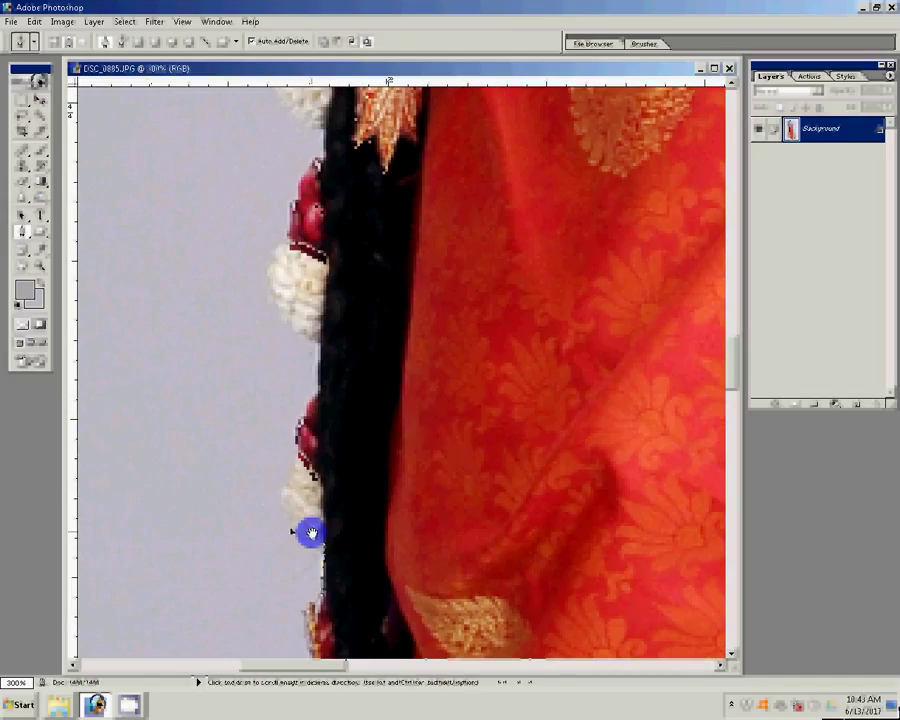
{"action": "left_click", "coordinate": [308, 390]}
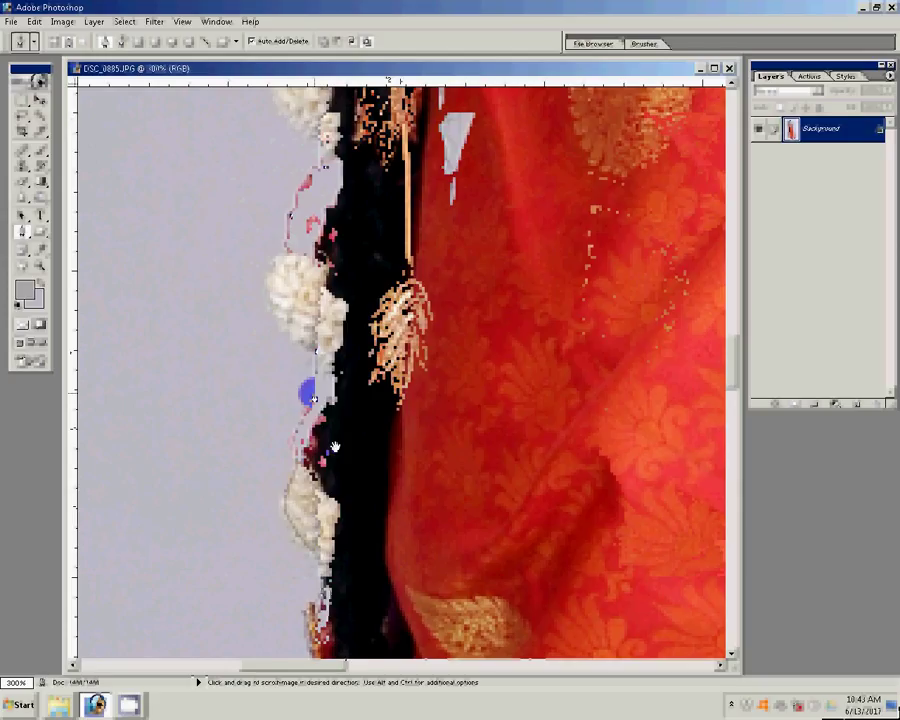
{"action": "left_click", "coordinate": [351, 516]}
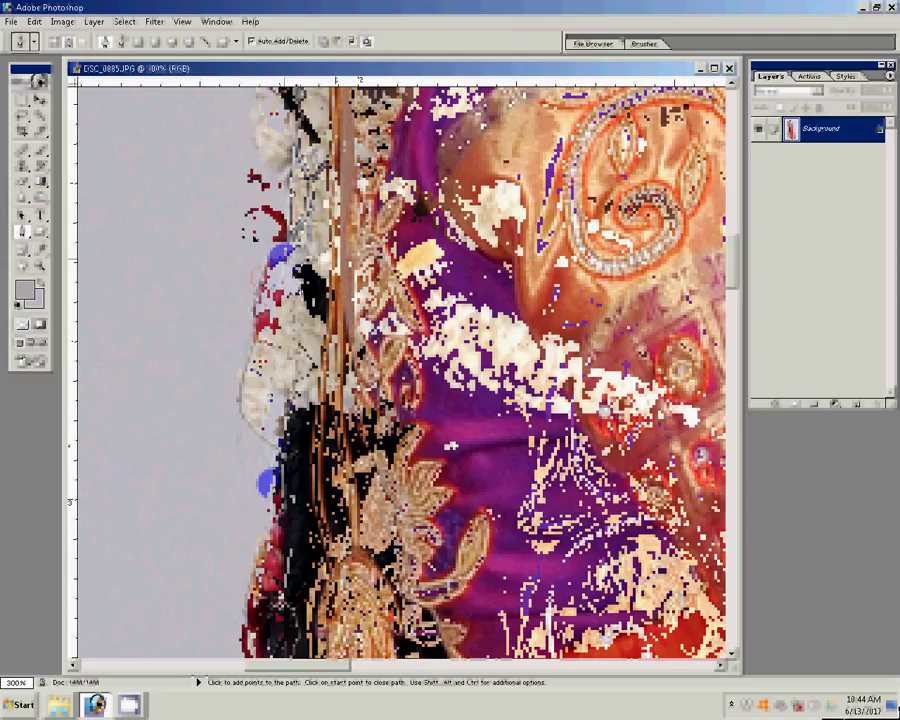
{"action": "scroll", "coordinate": [400, 370], "scroll_direction": "up", "scroll_amount": 5}
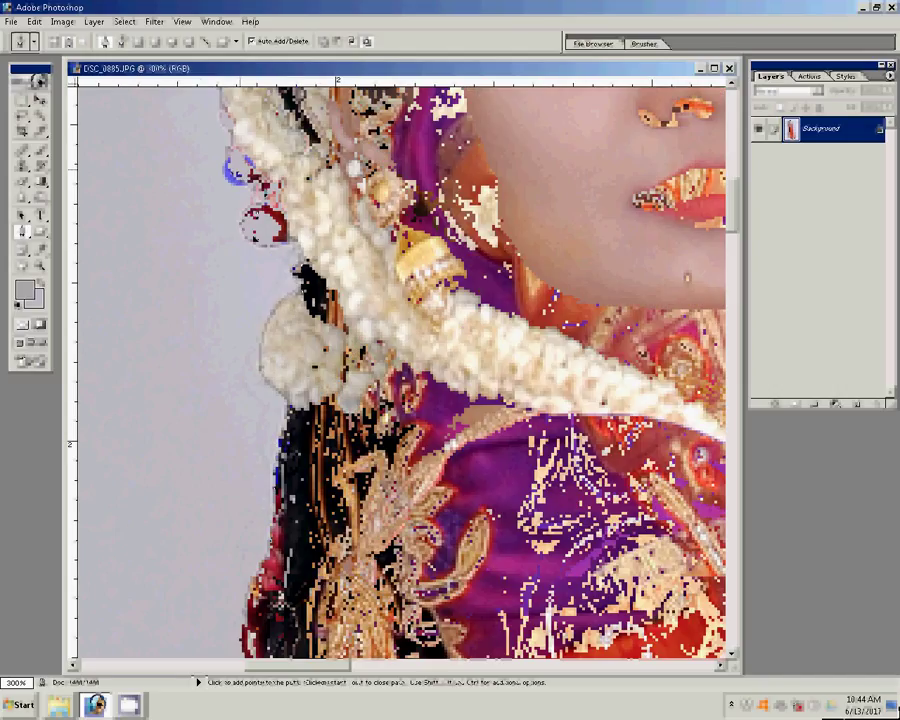
Turn the traced path into a selection and paste the bride into 22.psd at the left.
{"action": "right_click", "coordinate": [405, 147]}
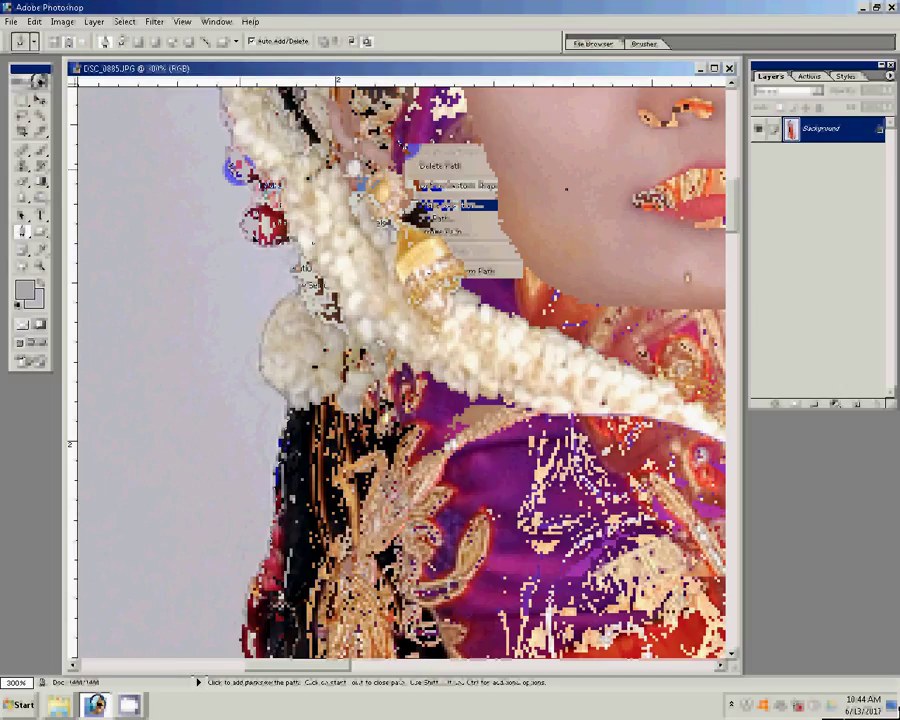
{"action": "left_click", "coordinate": [455, 205]}
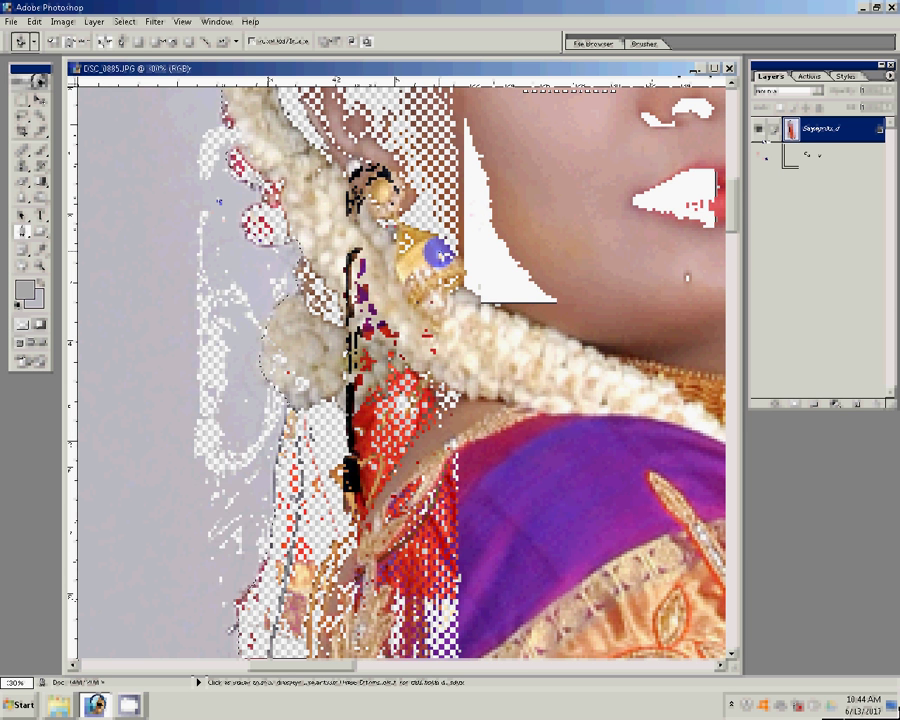
{"action": "key", "text": "ctrl+v"}
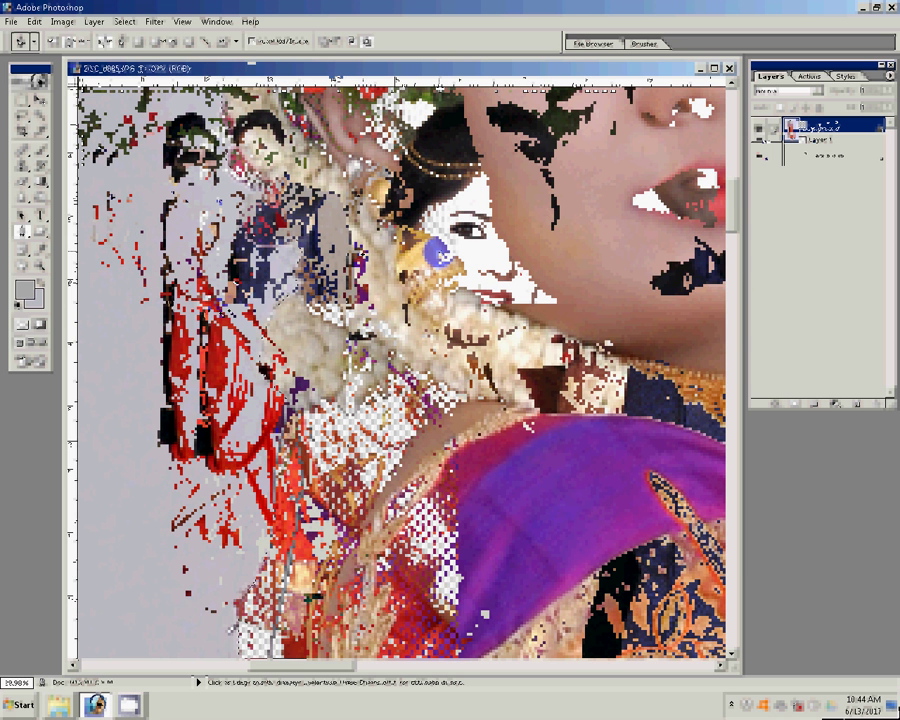
{"action": "key", "text": "v"}
{"action": "left_click_drag", "start_coordinate": [426, 250], "coordinate": [266, 274]}
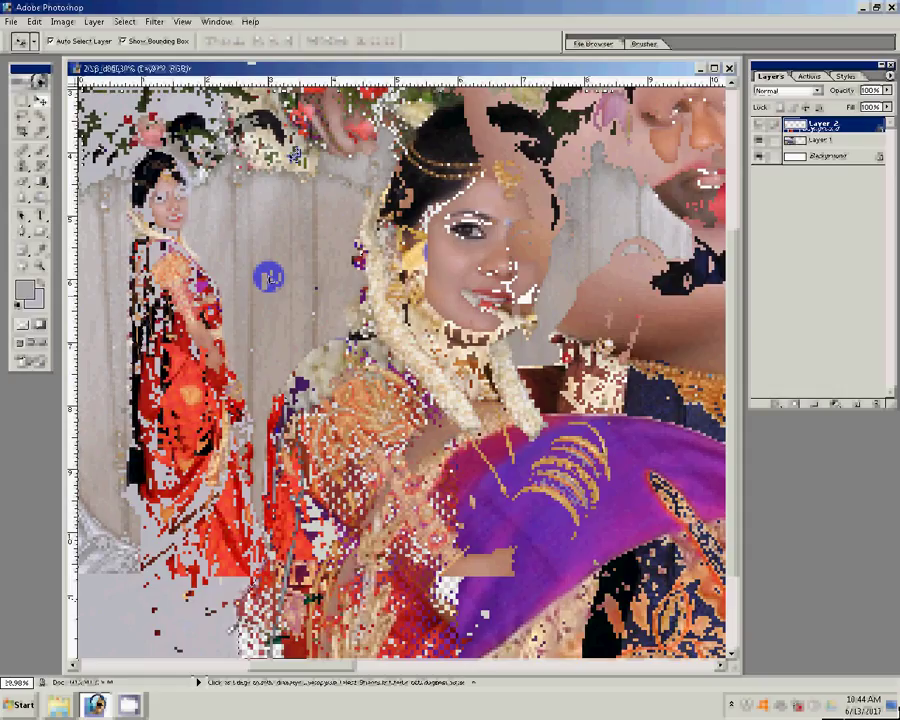
Resize the placed bride with Free Transform and duplicate her layer.
{"action": "key", "text": "ctrl+t"}
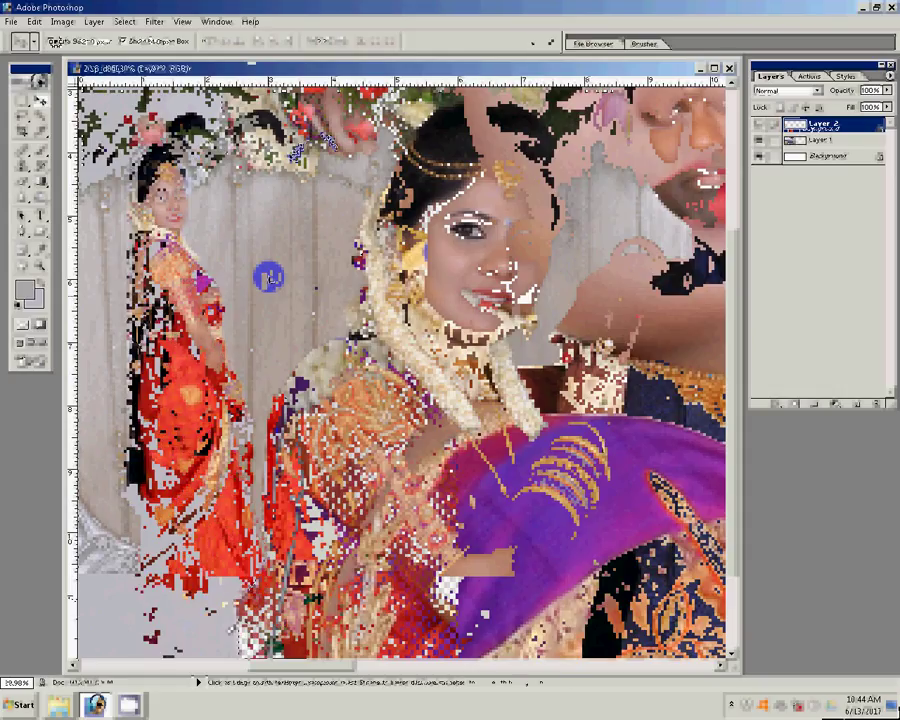
{"action": "key", "text": "ctrl+t"}
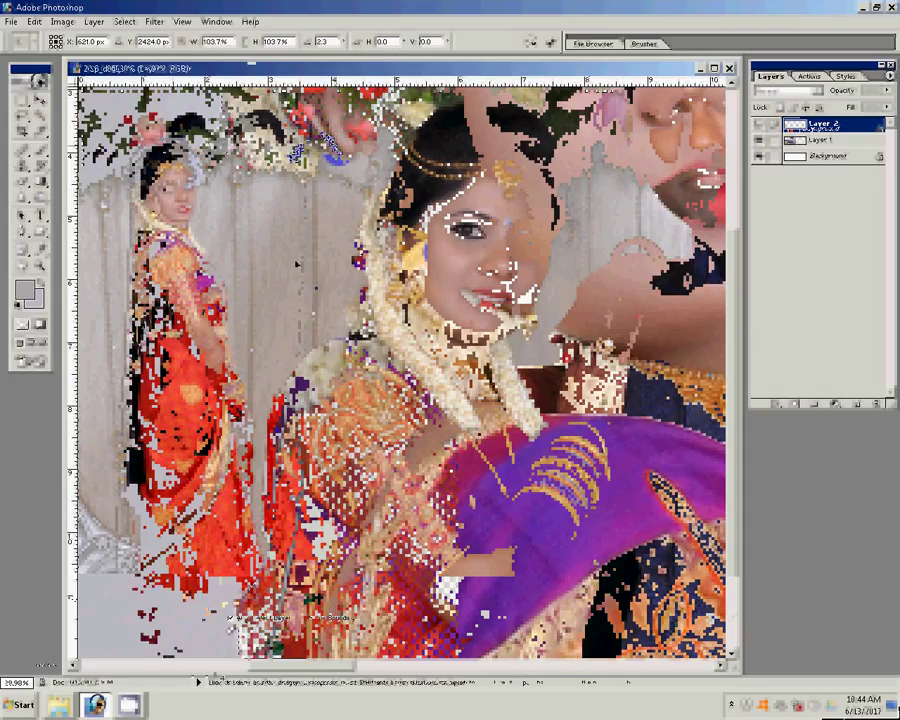
{"action": "key", "text": "Return"}
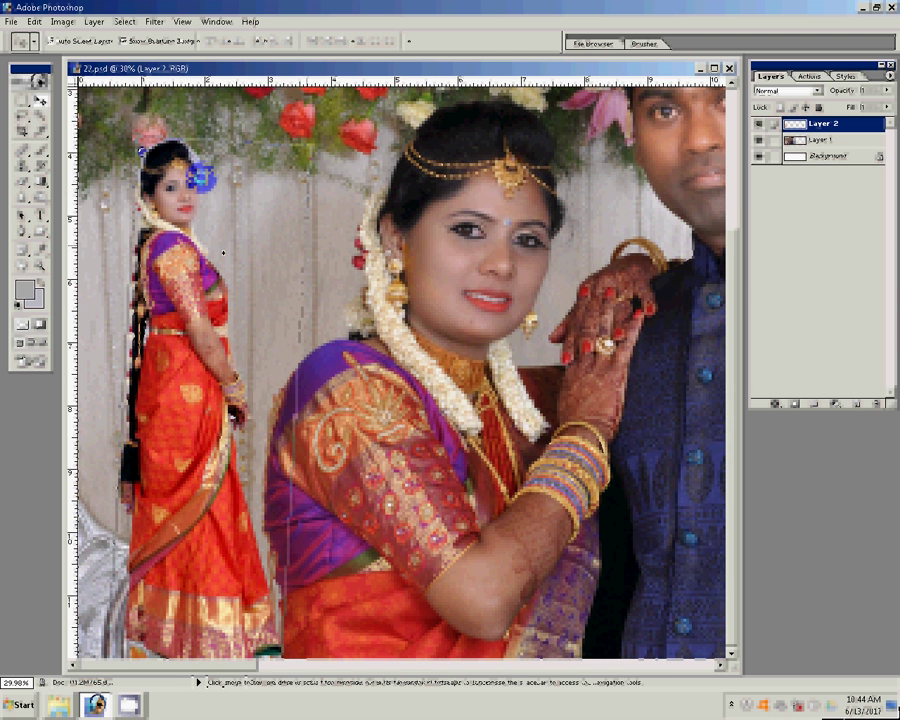
{"action": "key", "text": "ctrl+alt+0"}
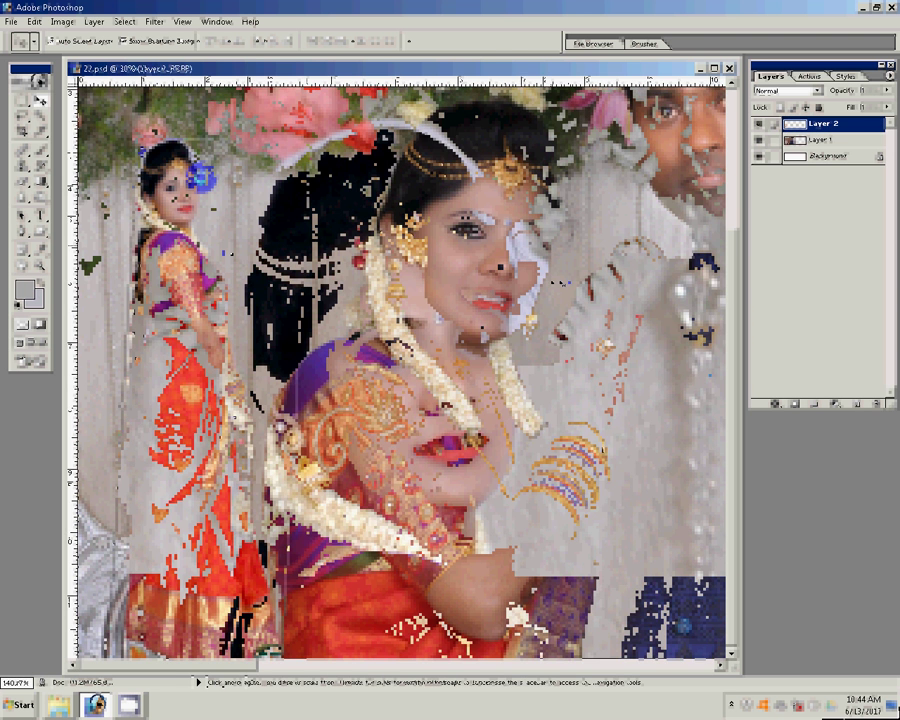
{"action": "key", "text": "ctrl+j"}
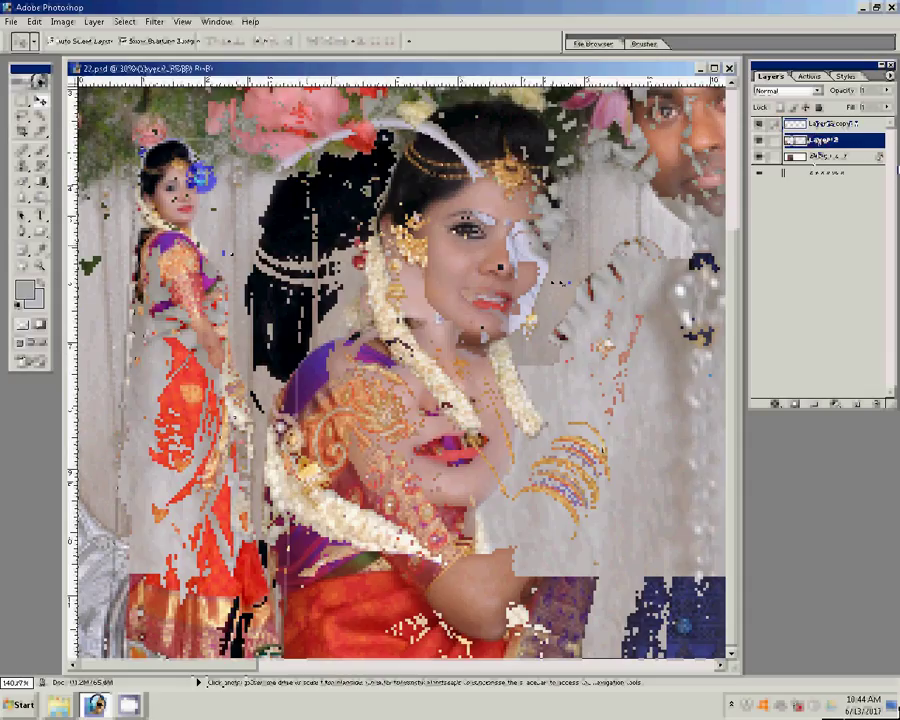
Hide Layer 2 copy, then desaturate Layer 2 and adjust its Levels.
{"action": "key", "text": "z"}
{"action": "left_click", "coordinate": [759, 126]}
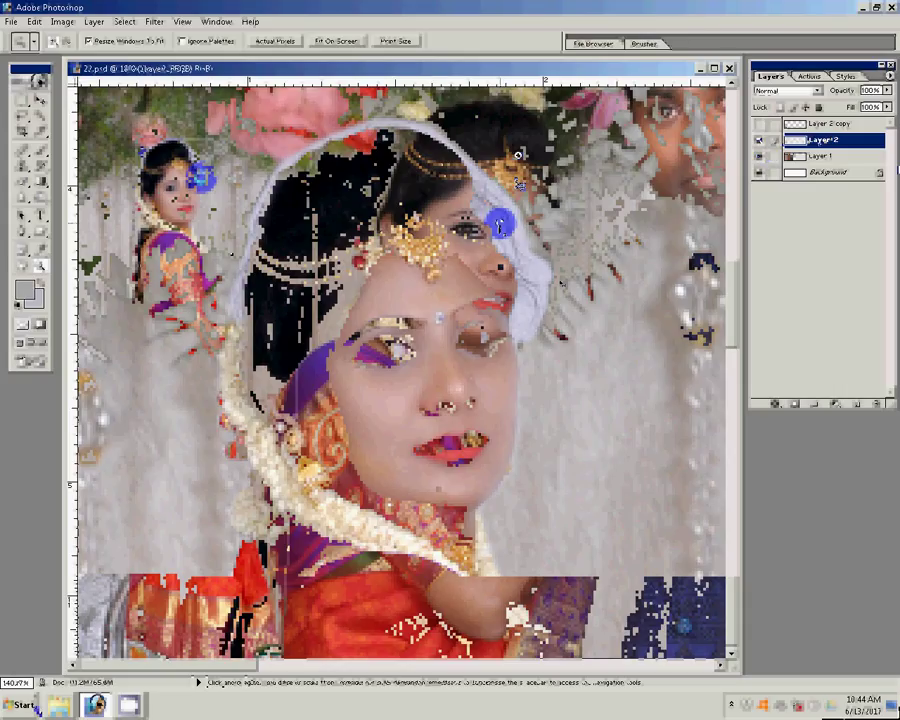
{"action": "key", "text": "ctrl+shift+u"}
{"action": "key", "text": "ctrl+l"}
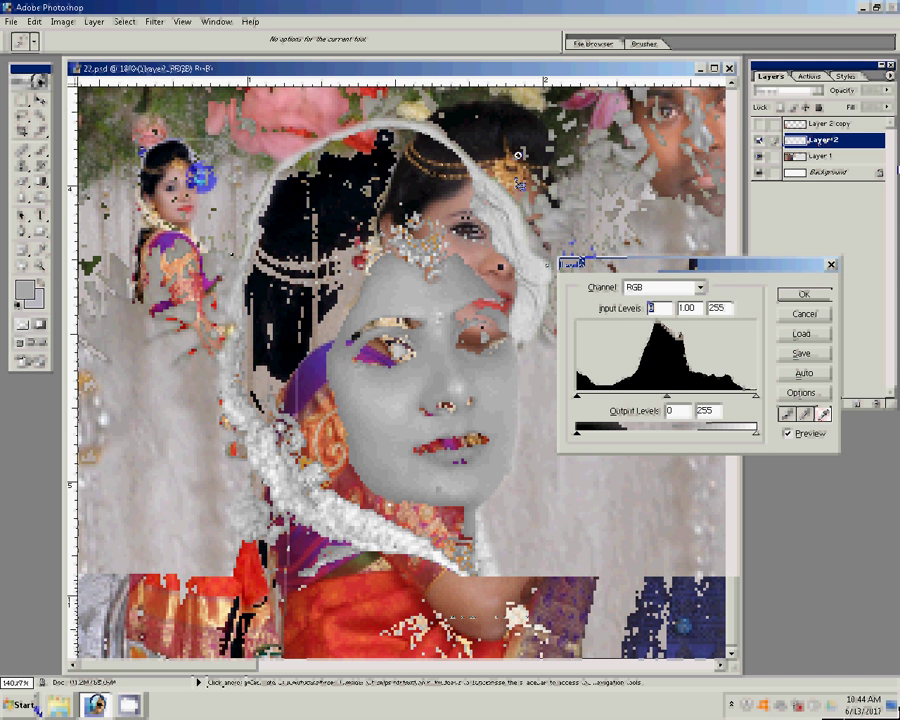
{"action": "left_click", "coordinate": [540, 270]}
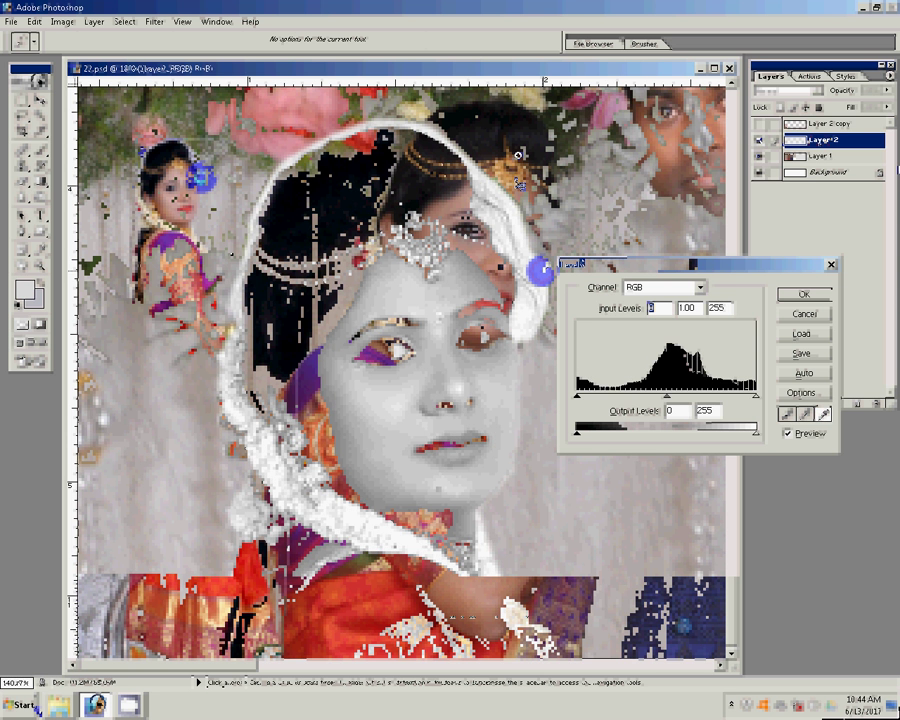
{"action": "left_click", "coordinate": [804, 294]}
Set Layer 2's blend mode to Multiply and redo Levels by sampling with the eyedroppers.
{"action": "left_click", "coordinate": [787, 90]}
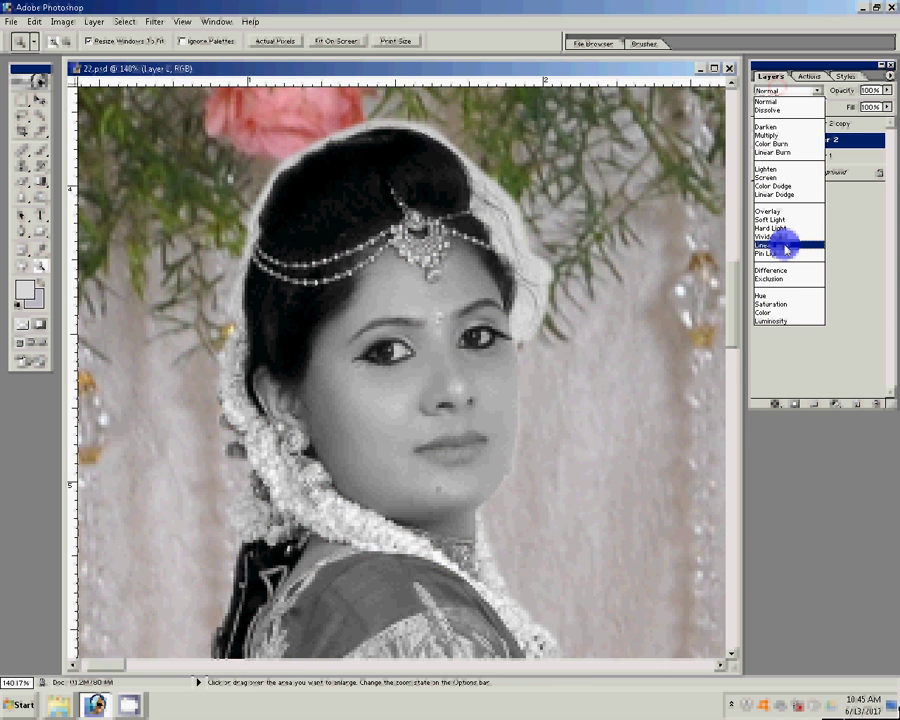
{"action": "left_click", "coordinate": [786, 237]}
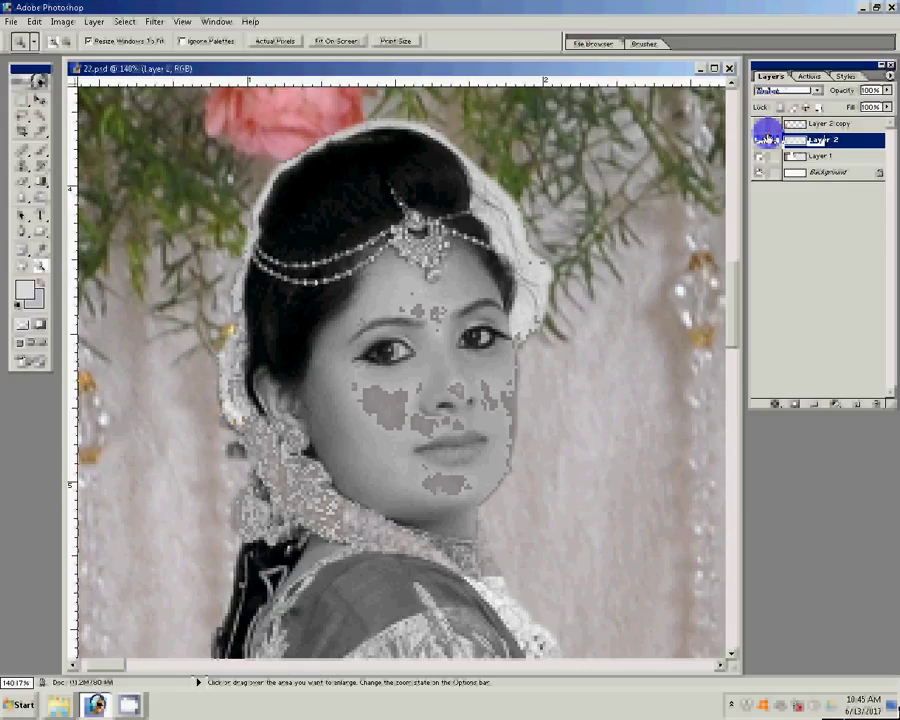
{"action": "left_click", "coordinate": [822, 150]}
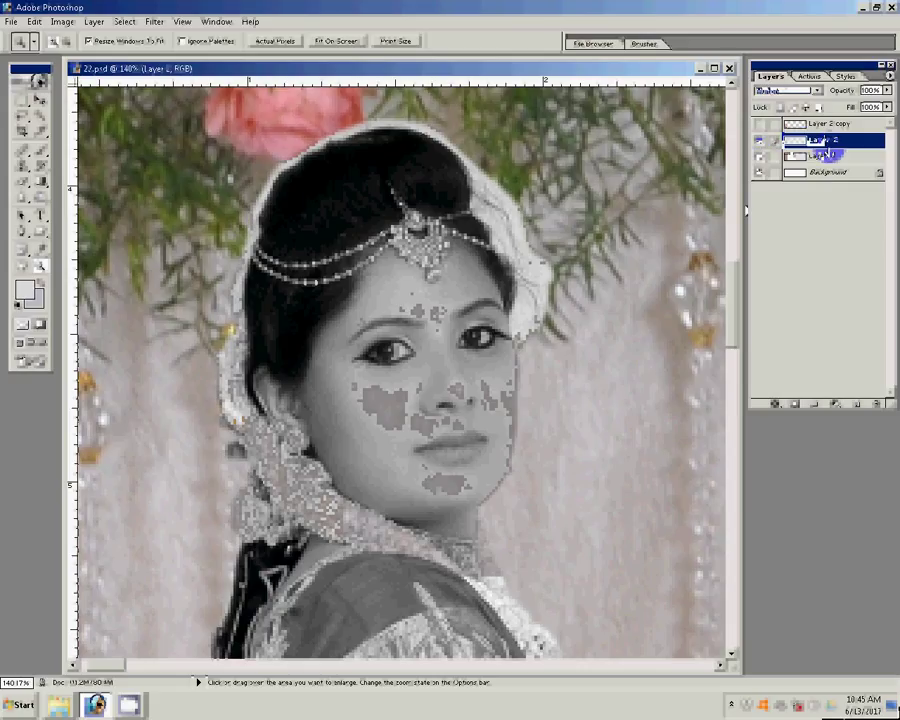
{"action": "key", "text": "ctrl+l"}
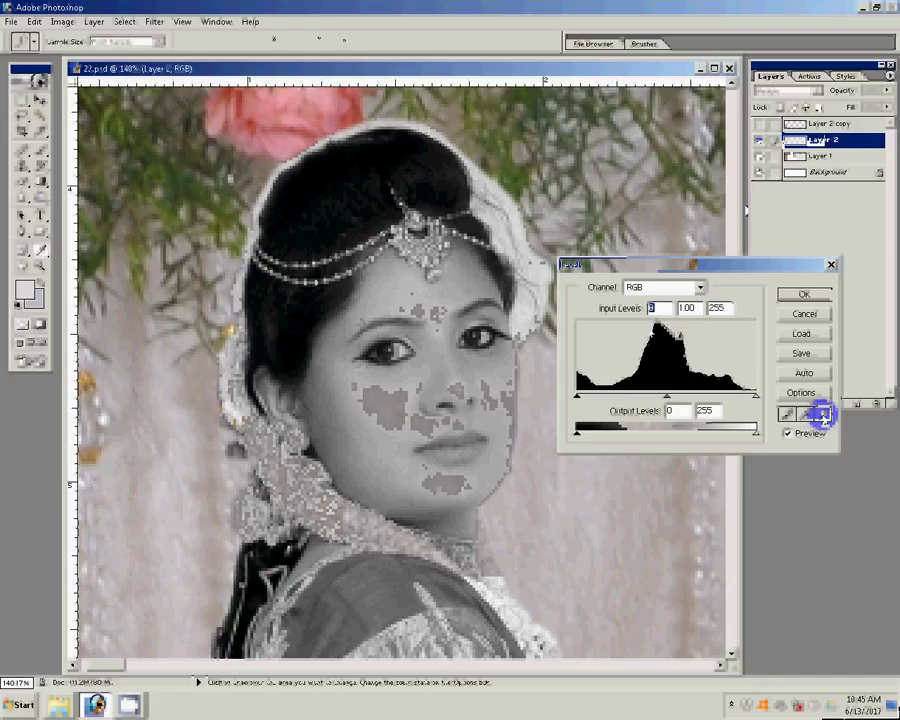
{"action": "left_click", "coordinate": [527, 257]}
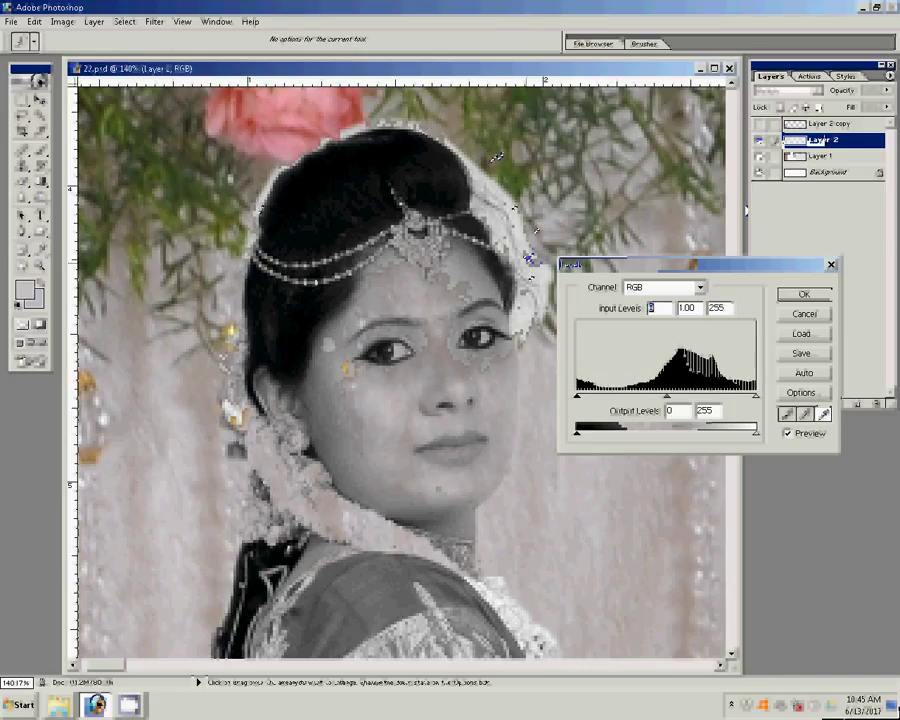
{"action": "left_click", "coordinate": [516, 210]}
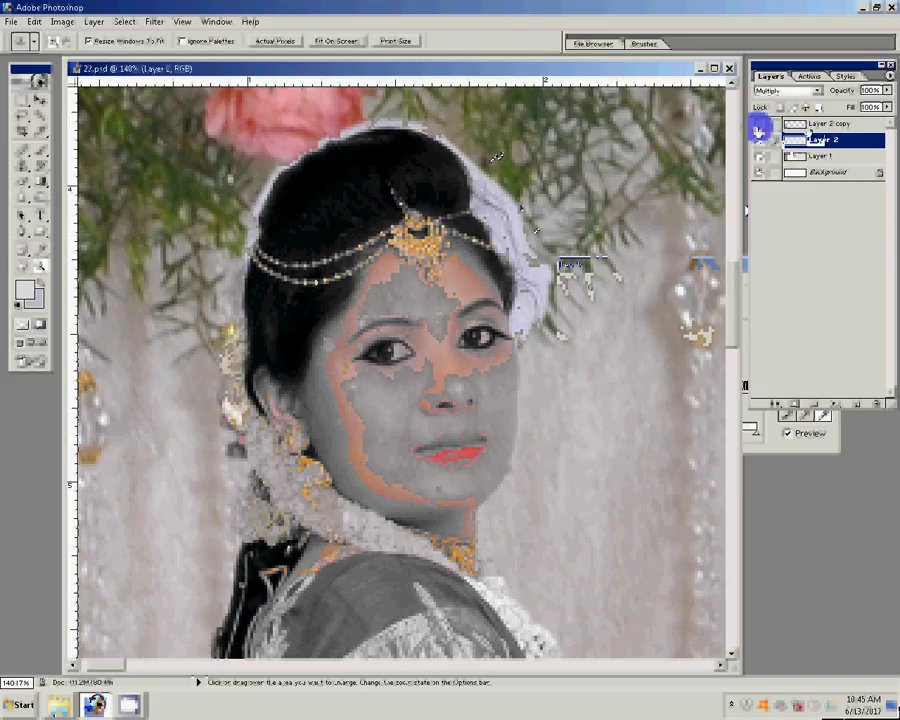
Show Layer 2 copy and erase the top hair-edge halo at 100% eraser opacity.
{"action": "left_click", "coordinate": [758, 125]}
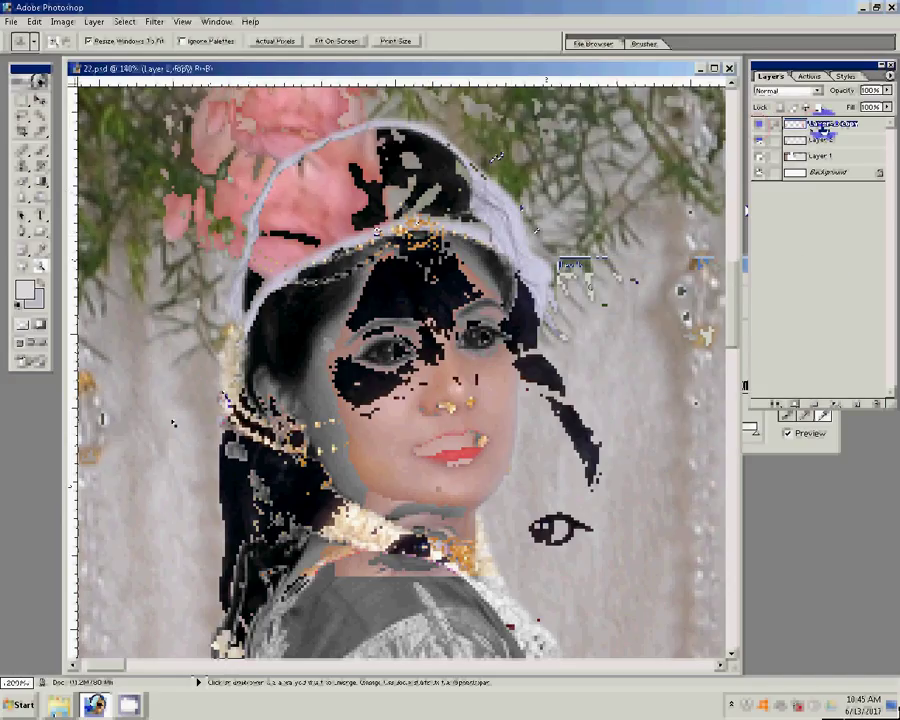
{"action": "key", "text": "b"}
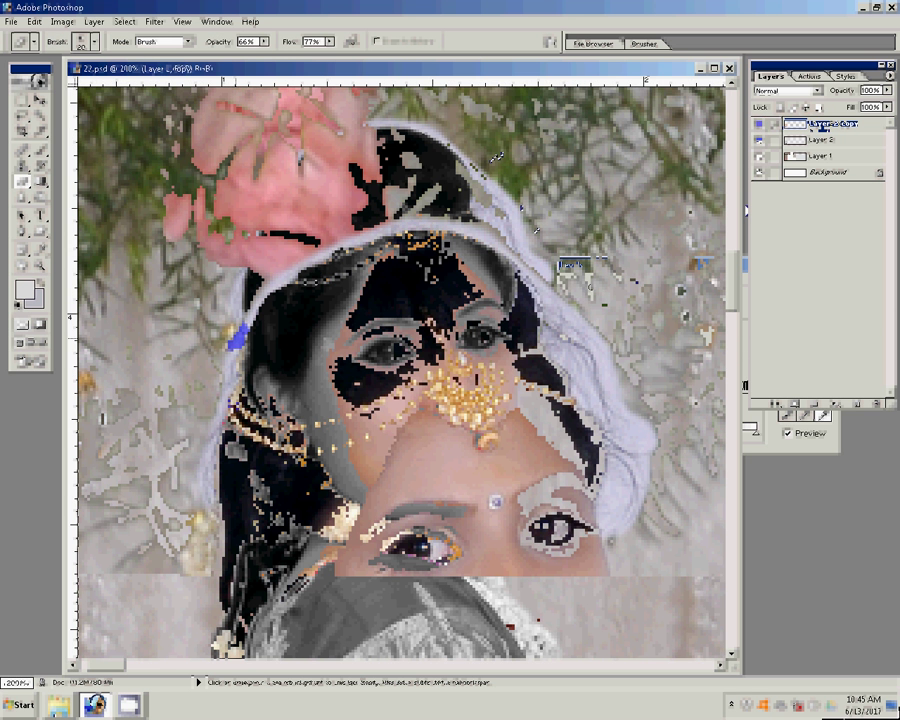
{"action": "left_click", "coordinate": [265, 41]}
{"action": "left_click_drag", "start_coordinate": [262, 54], "coordinate": [369, 50]}
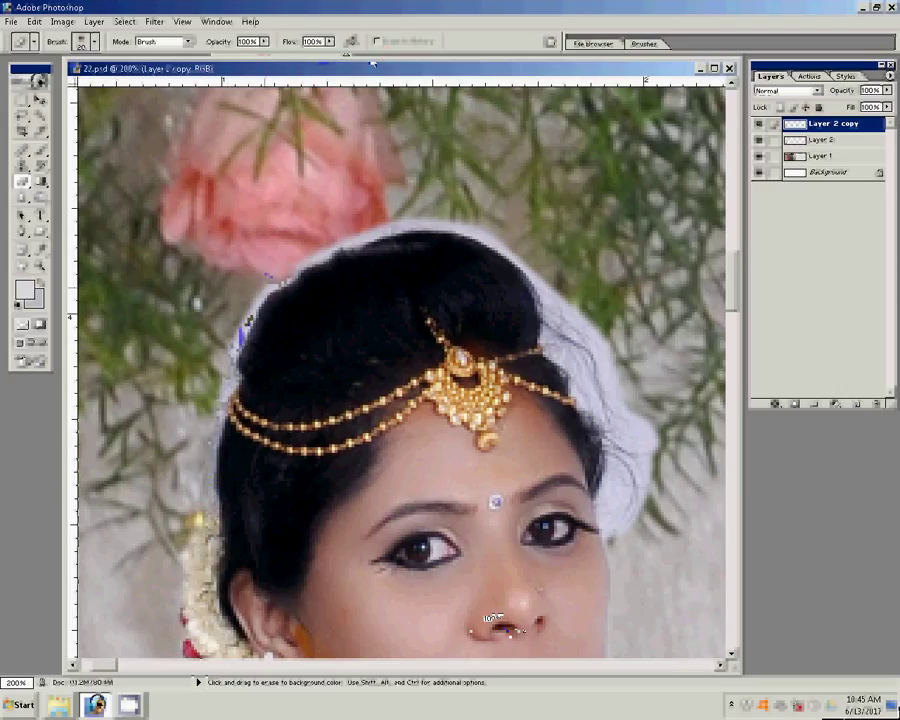
{"action": "left_click", "coordinate": [362, 237]}
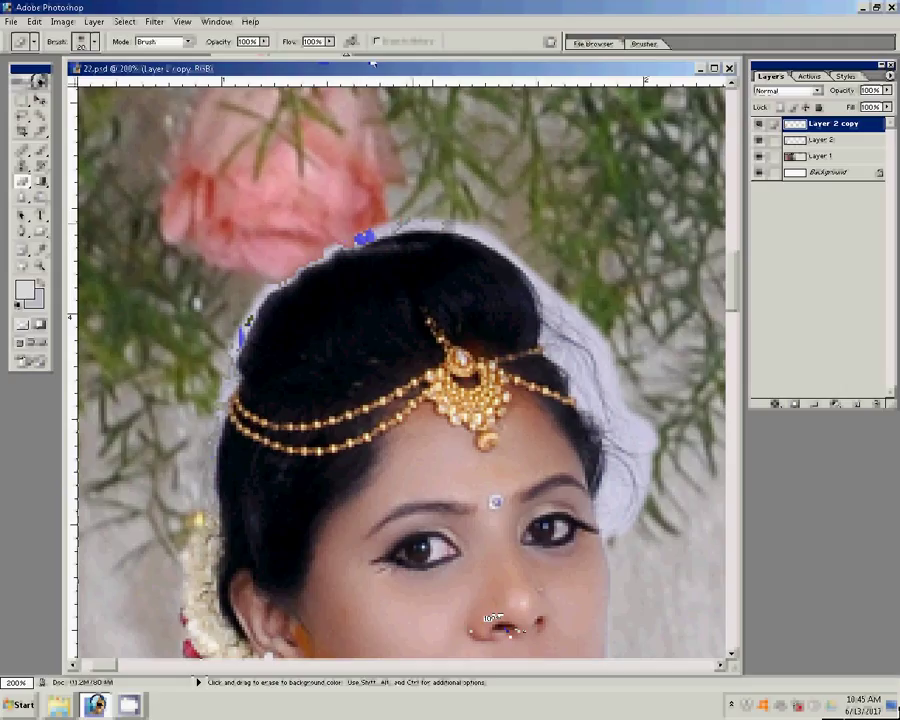
{"action": "mouse_move", "coordinate": [397, 226]}
{"action": "left_mouse_down"}
{"action": "mouse_move", "coordinate": [543, 292]}
{"action": "mouse_move", "coordinate": [560, 357]}
{"action": "mouse_move", "coordinate": [584, 362]}
{"action": "mouse_move", "coordinate": [612, 390]}
{"action": "mouse_move", "coordinate": [604, 413]}
{"action": "mouse_move", "coordinate": [645, 462]}
{"action": "left_mouse_up"}
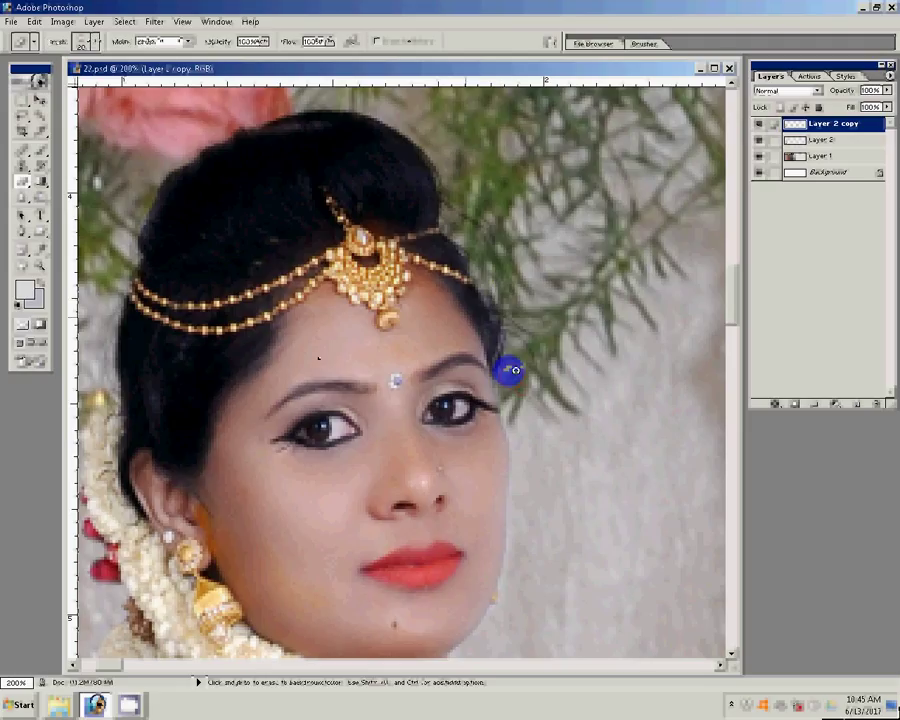
{"action": "key", "text": "z"}
{"action": "left_click", "coordinate": [321, 40]}
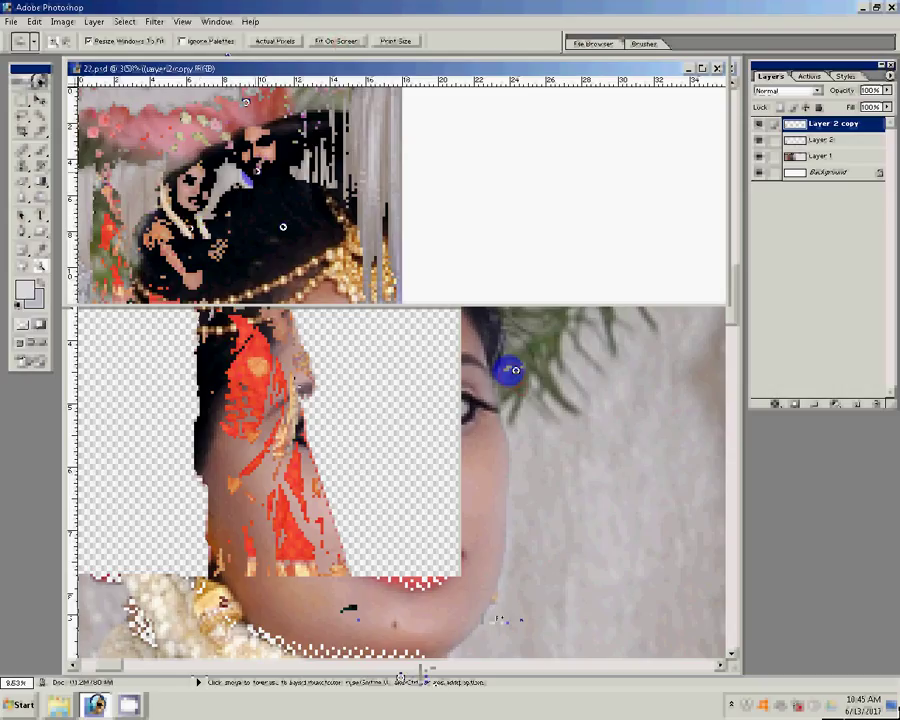
Select Layer 1 and zoom to 16.67% to see the whole album page.
{"action": "left_click", "coordinate": [283, 227], "text": "ctrl"}
{"action": "key", "text": "v"}
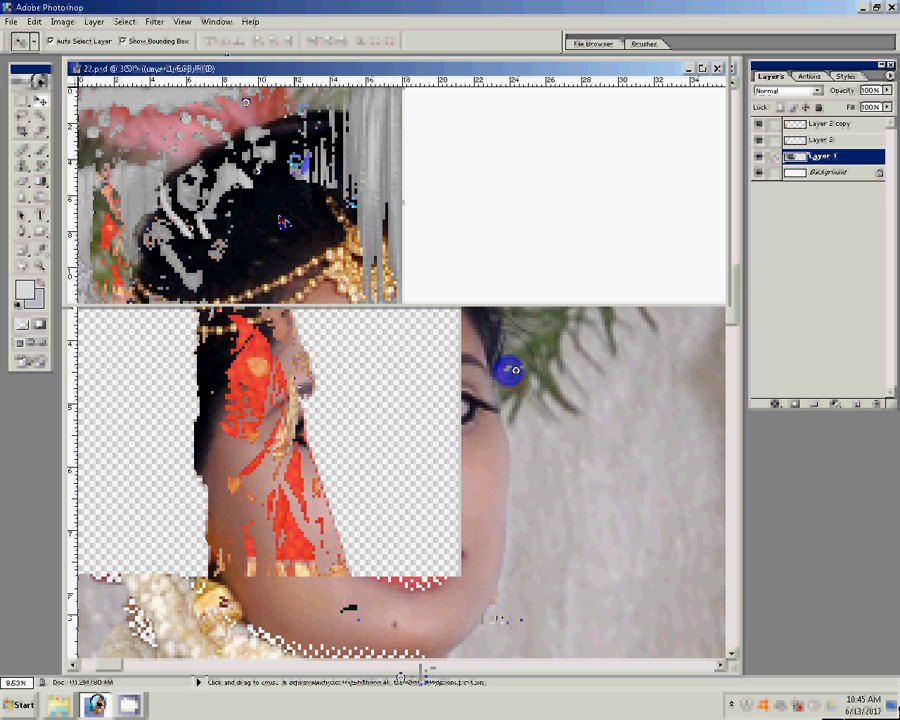
{"action": "key", "text": "z"}
{"action": "left_click", "coordinate": [510, 371]}
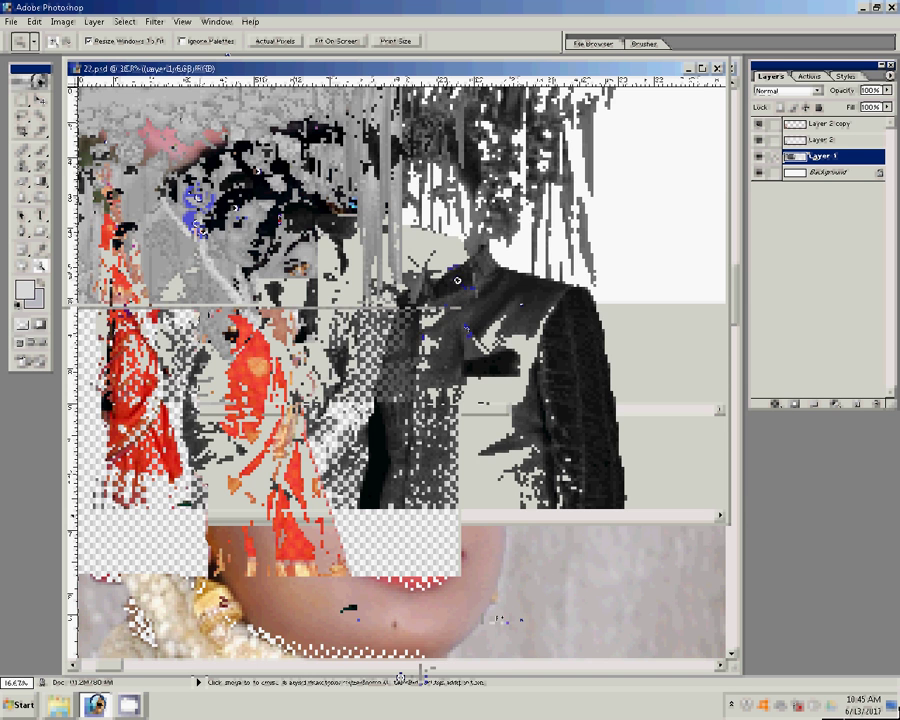
Set Layer 1's Levels to midtones 1.23 and white input 241, then add a layer mask.
{"action": "key", "text": "v"}
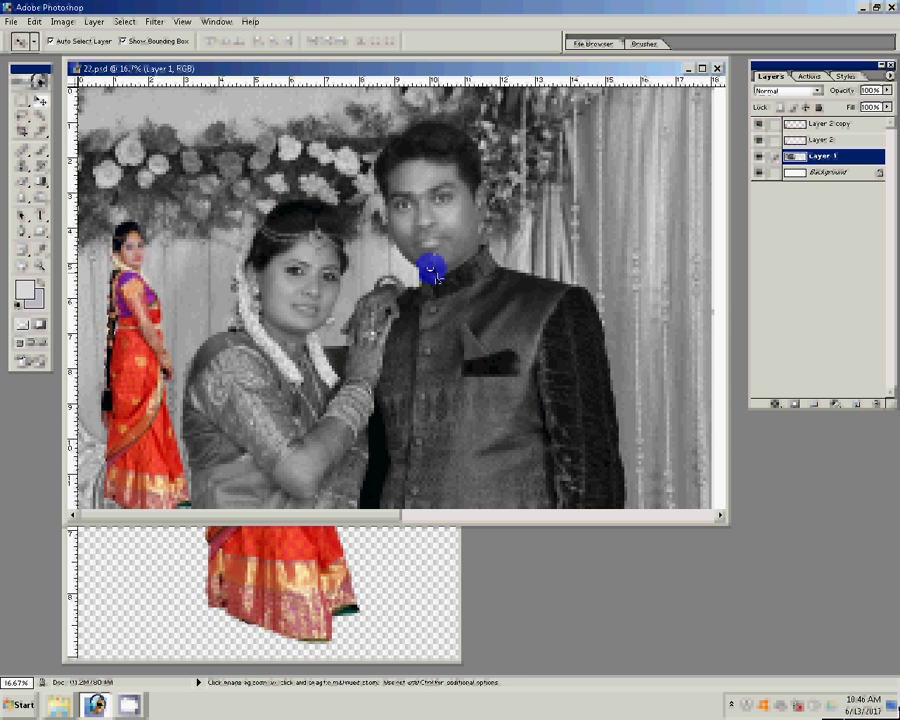
{"action": "key", "text": "ctrl+l"}
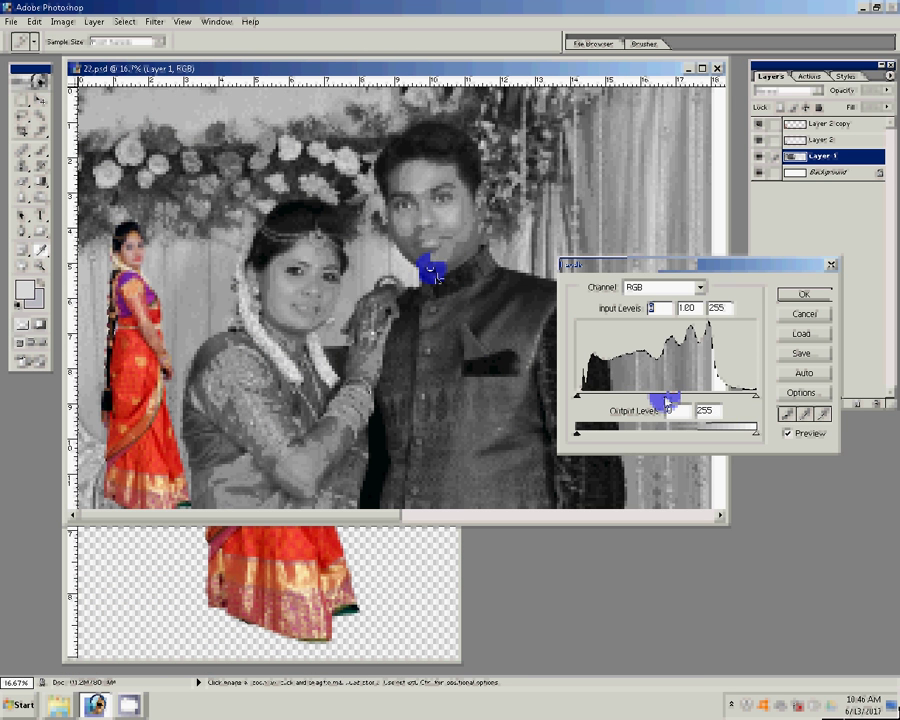
{"action": "left_click_drag", "start_coordinate": [666, 401], "coordinate": [655, 403]}
{"action": "left_click", "coordinate": [655, 403]}
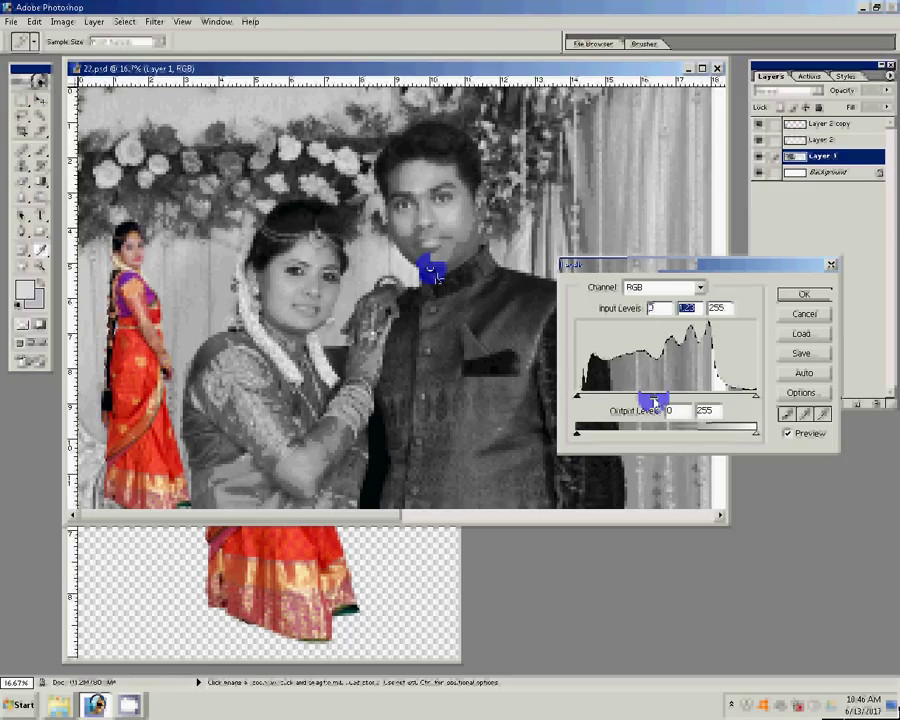
{"action": "left_click_drag", "start_coordinate": [755, 395], "coordinate": [745, 396]}
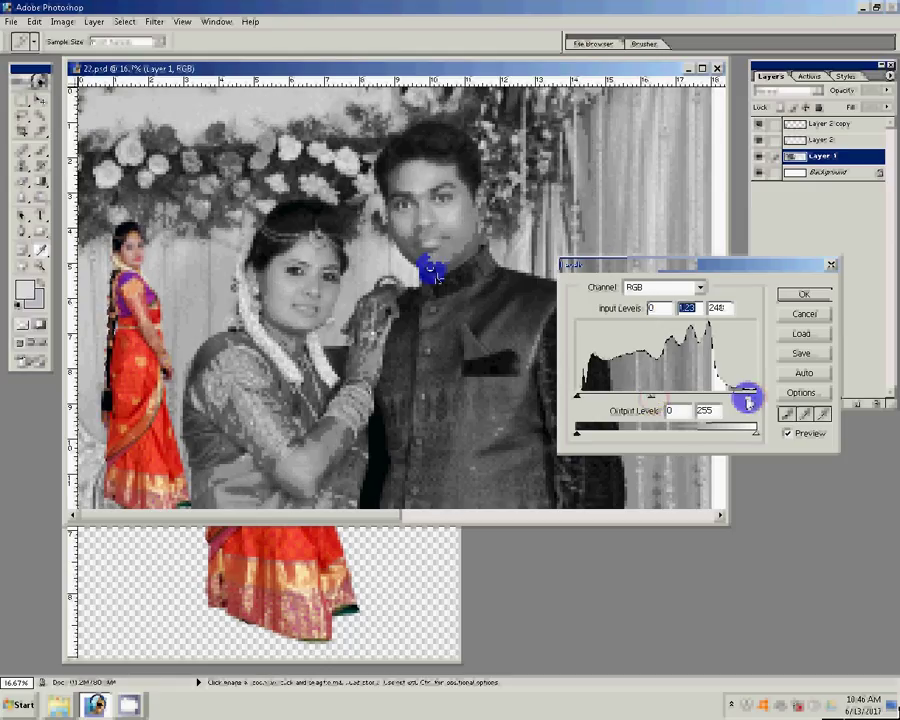
{"action": "left_click", "coordinate": [808, 295]}
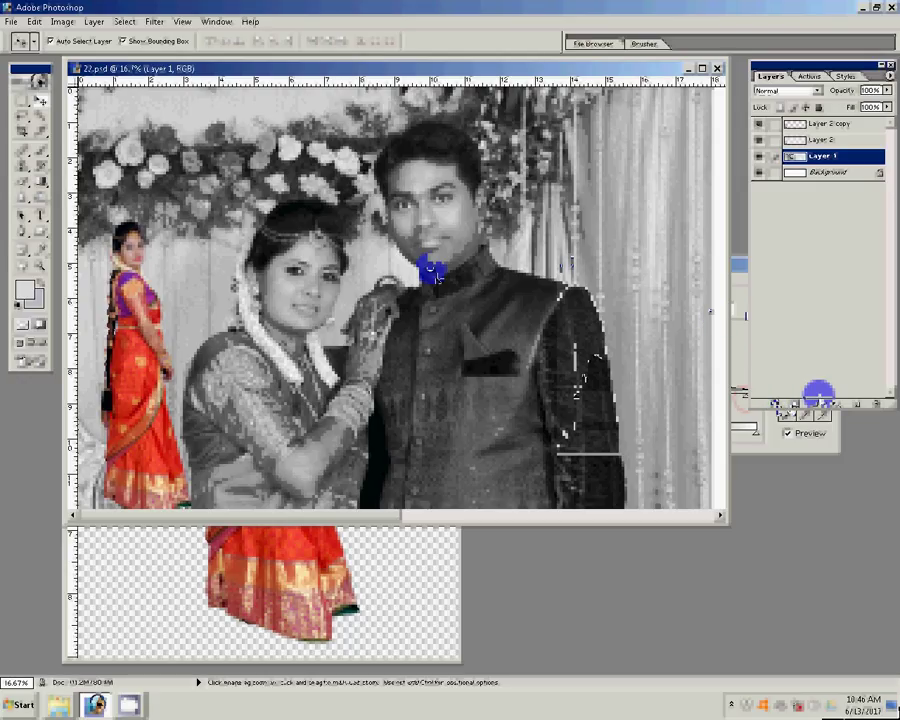
{"action": "left_click", "coordinate": [790, 404]}
Paint over the top-left flowers with a 100% opacity brush enlarged to 250–300 px.
{"action": "key", "text": "b"}
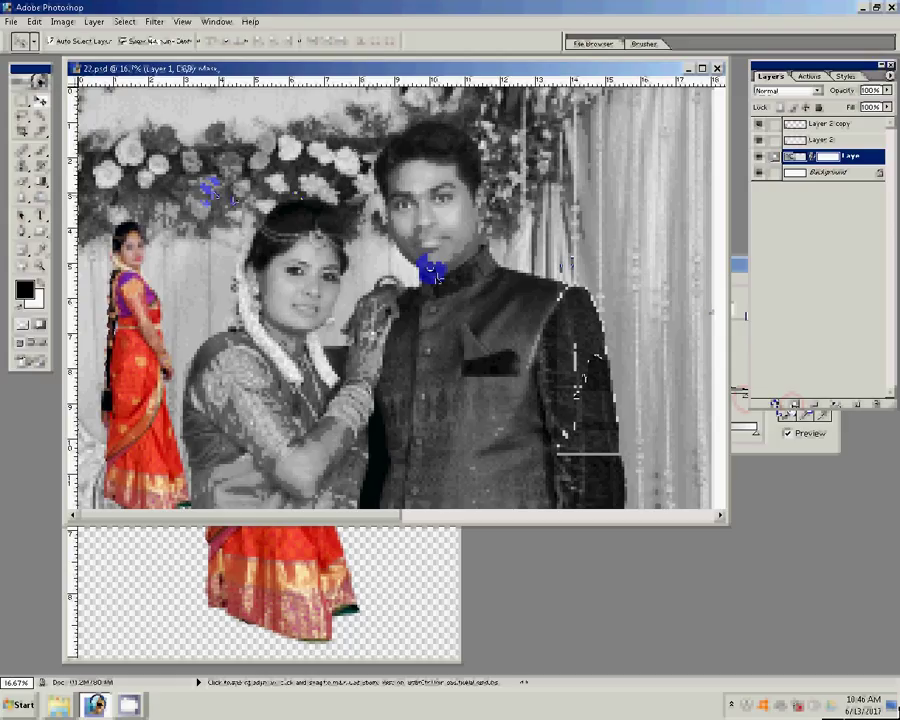
{"action": "key", "text": "w"}
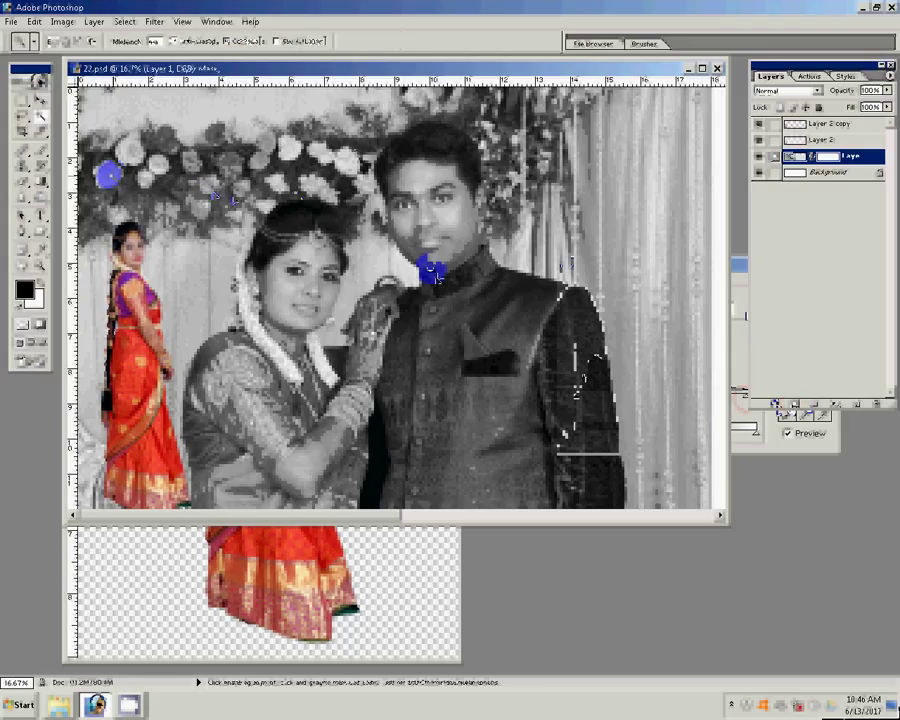
{"action": "key", "text": "b"}
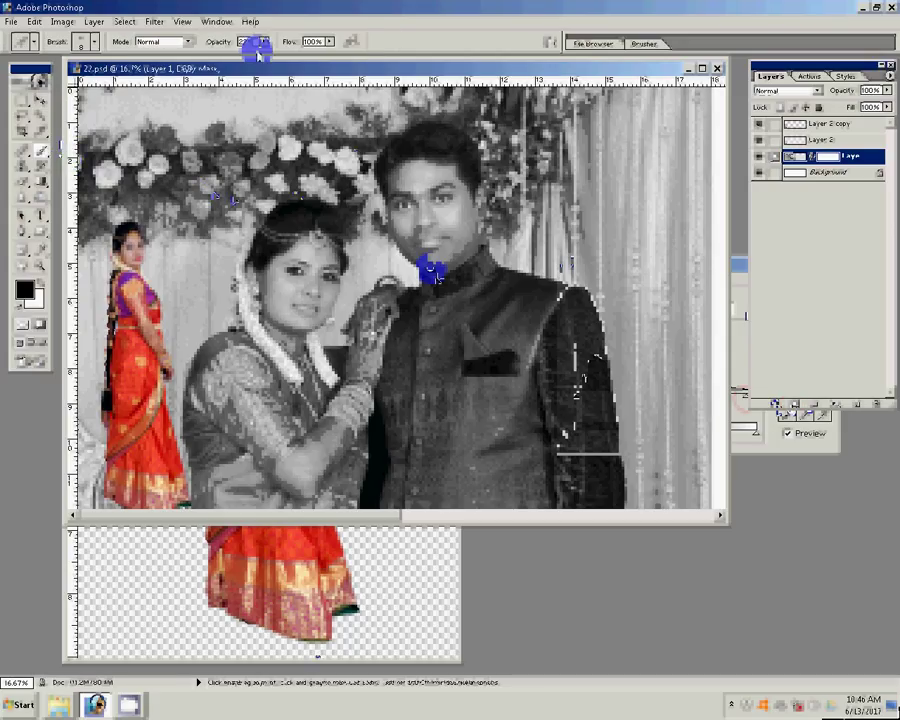
{"action": "left_click_drag", "start_coordinate": [272, 48], "coordinate": [323, 58]}
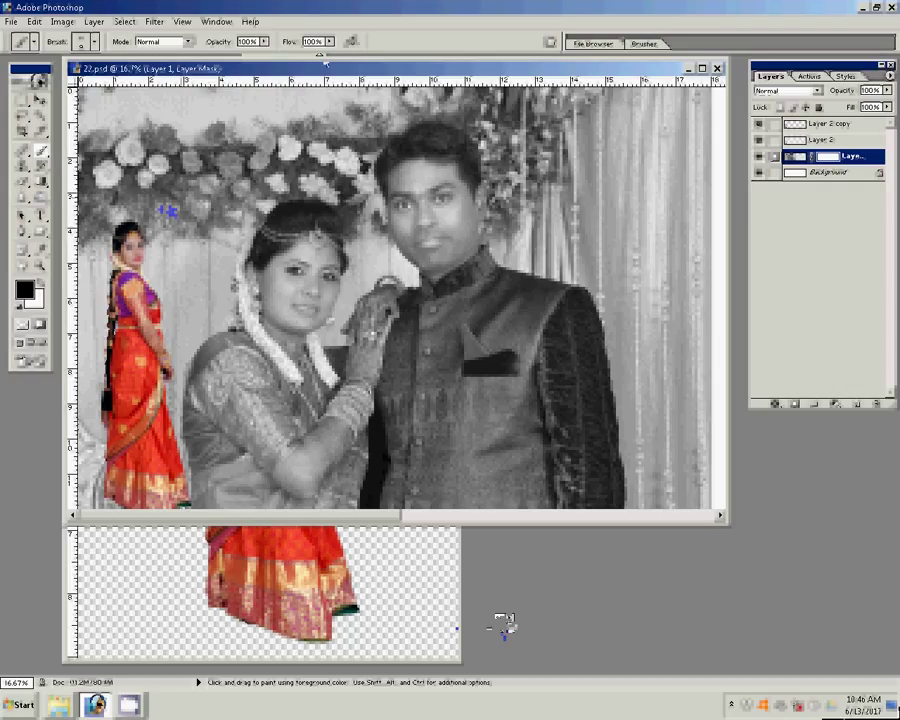
{"action": "left_click", "coordinate": [129, 152]}
{"action": "key", "text": "bracketright"}
{"action": "key", "text": "bracketright"}
{"action": "key", "text": "bracketright"}
{"action": "left_click", "coordinate": [110, 165]}
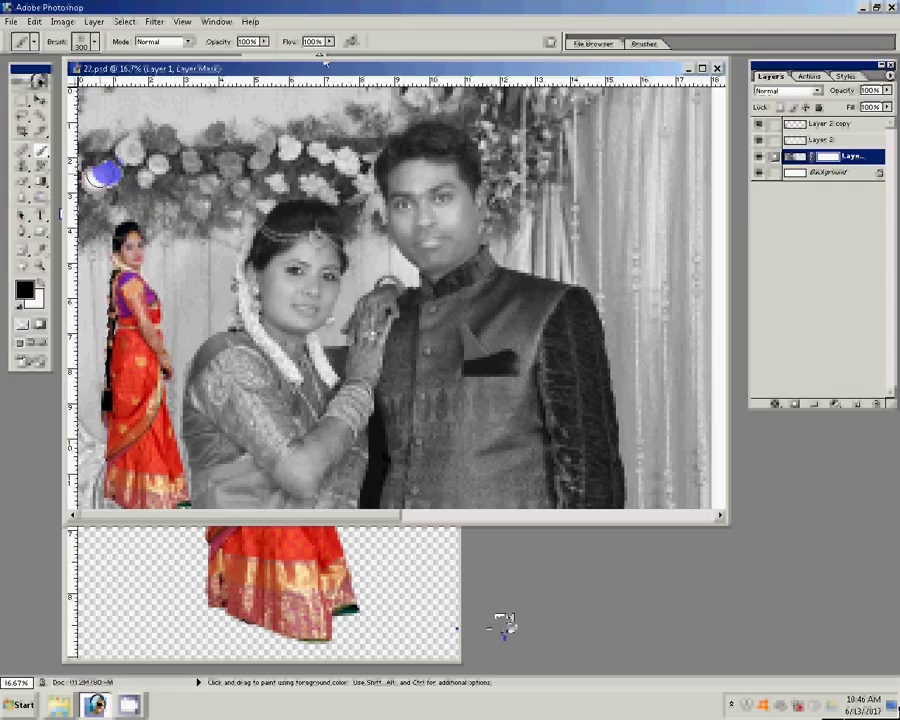
{"action": "key", "text": "bracketright"}
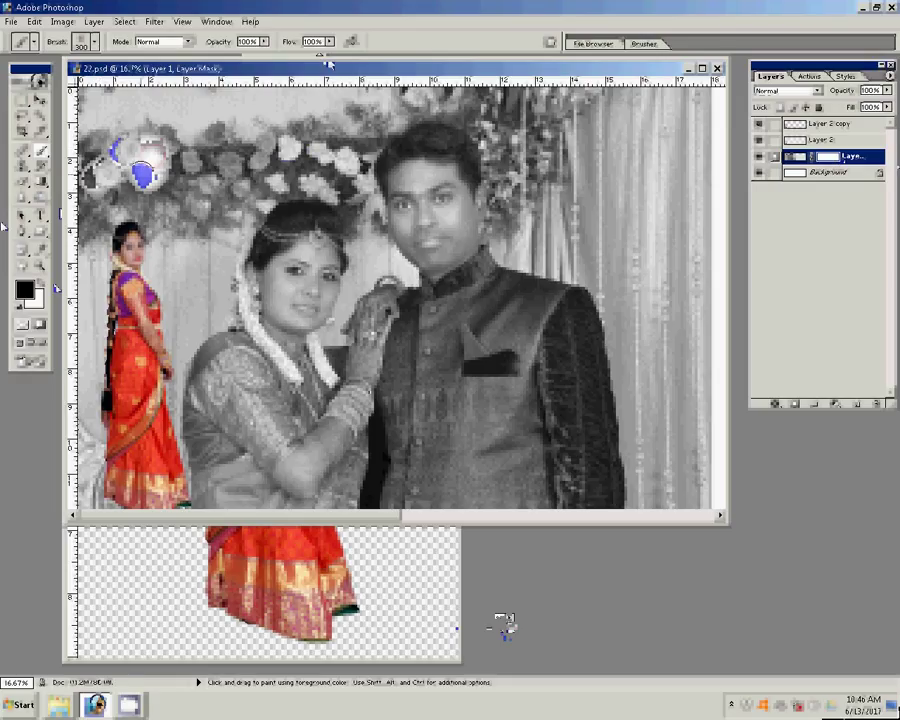
Swap colours with X and paint the Layer 1 mask across the flowers.
{"action": "key", "text": "x"}
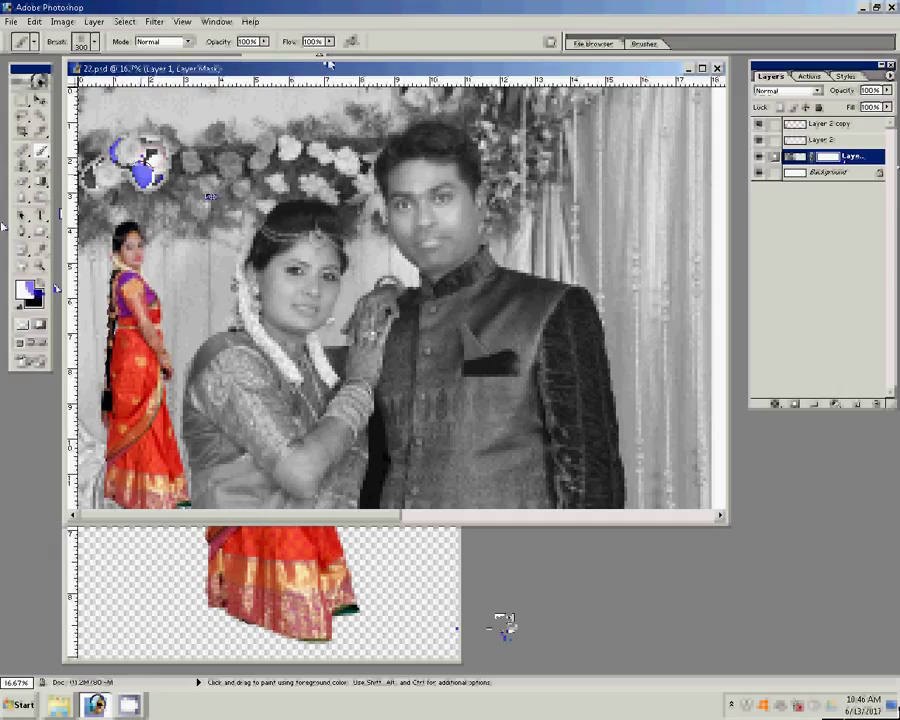
{"action": "left_click_drag", "start_coordinate": [130, 155], "coordinate": [205, 178]}
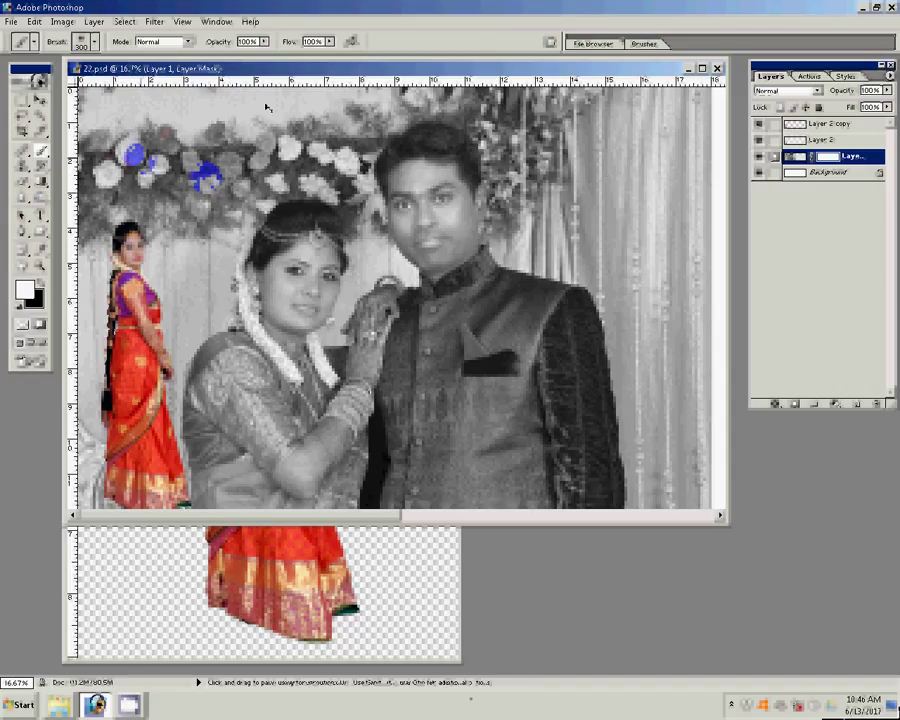
{"action": "left_click_drag", "start_coordinate": [262, 158], "coordinate": [273, 180]}
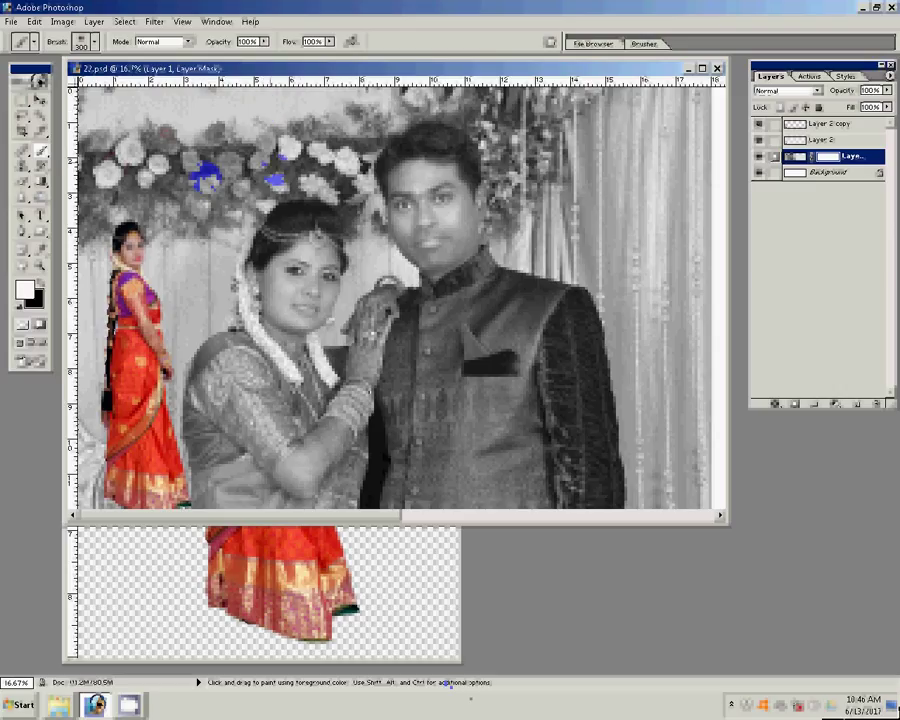
{"action": "left_click", "coordinate": [305, 270]}
{"action": "key", "text": "v"}
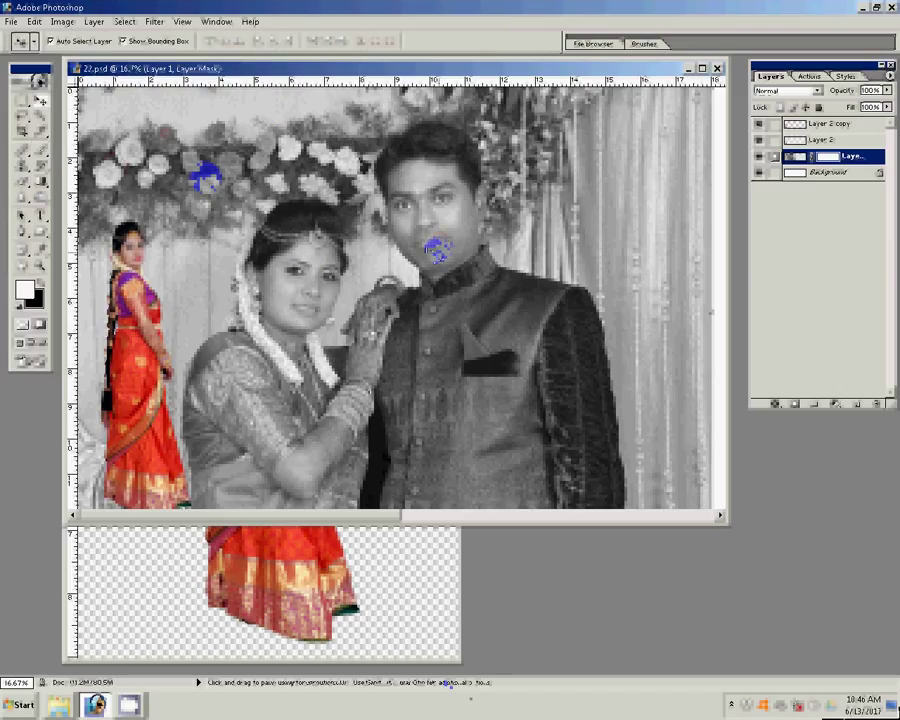
Tint Layer 1's couple photo green with a midtone Color Balance, leaving the bride in colour.
{"action": "key", "text": "ctrl+grave"}
{"action": "key", "text": "ctrl+b"}
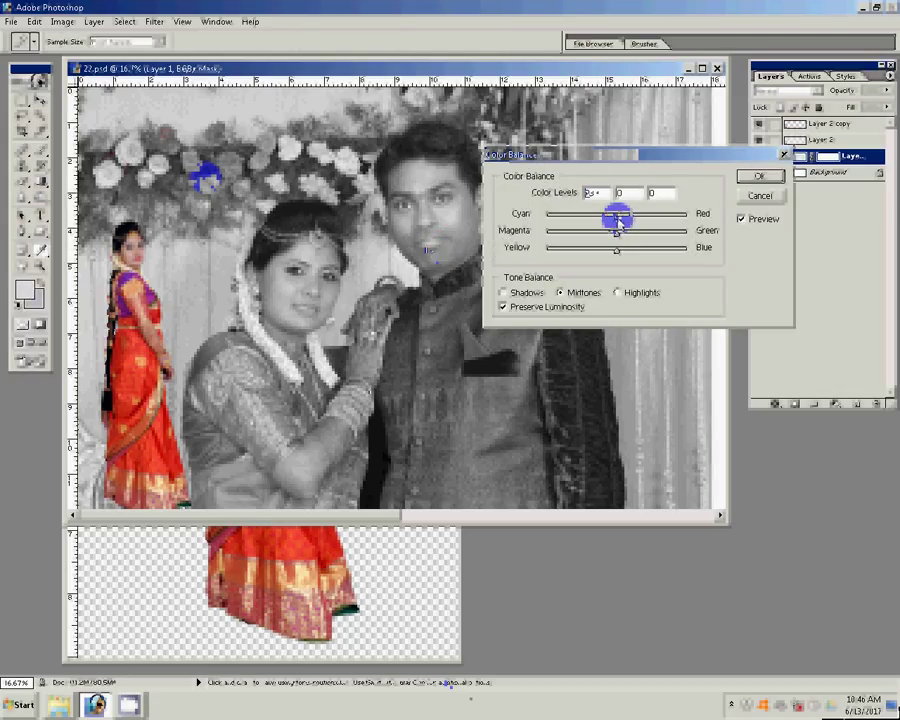
{"action": "mouse_move", "coordinate": [616, 213]}
{"action": "left_mouse_down"}
{"action": "mouse_move", "coordinate": [645, 217]}
{"action": "mouse_move", "coordinate": [614, 219]}
{"action": "mouse_move", "coordinate": [635, 217]}
{"action": "mouse_move", "coordinate": [657, 238]}
{"action": "mouse_move", "coordinate": [620, 241]}
{"action": "mouse_move", "coordinate": [639, 236]}
{"action": "mouse_move", "coordinate": [601, 257]}
{"action": "mouse_move", "coordinate": [648, 262]}
{"action": "left_mouse_up"}
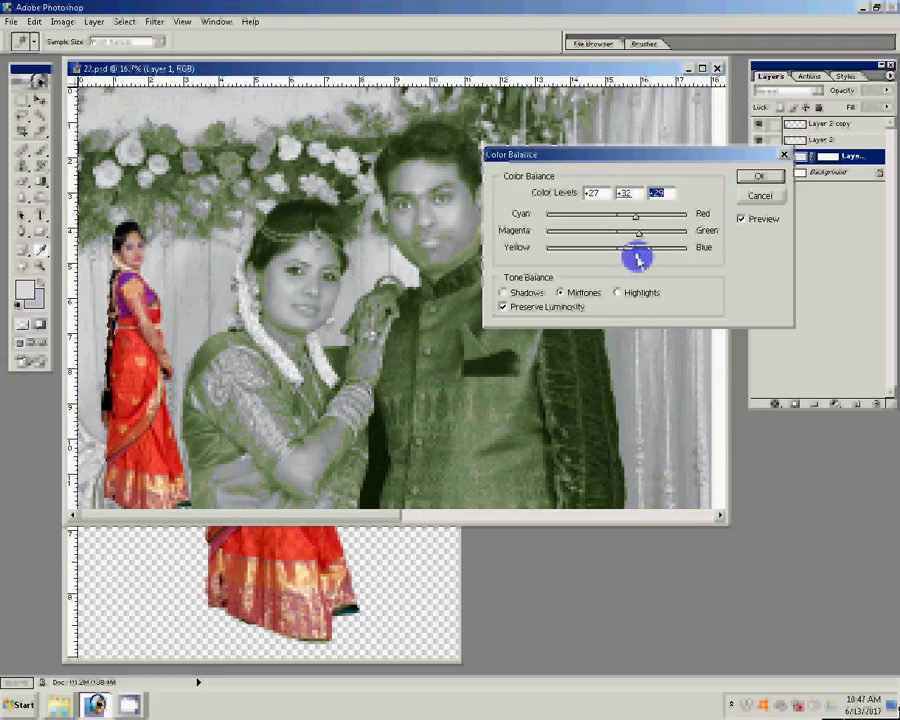
{"action": "left_click", "coordinate": [759, 176]}
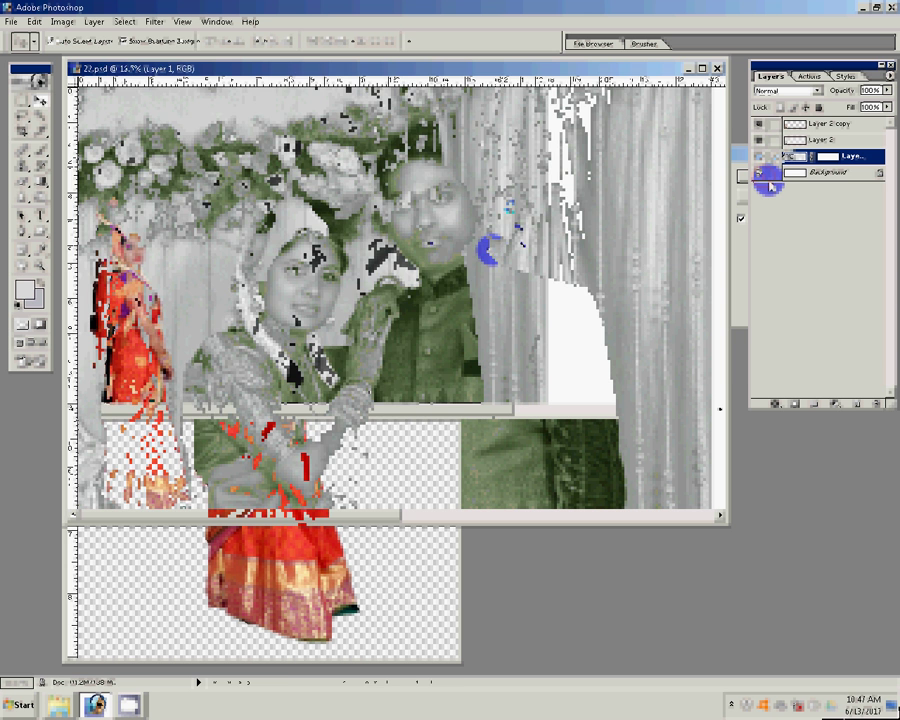
Switch between the bride cut-out and the 22.psd album page, bringing the album page forward.
{"action": "key", "text": "z"}
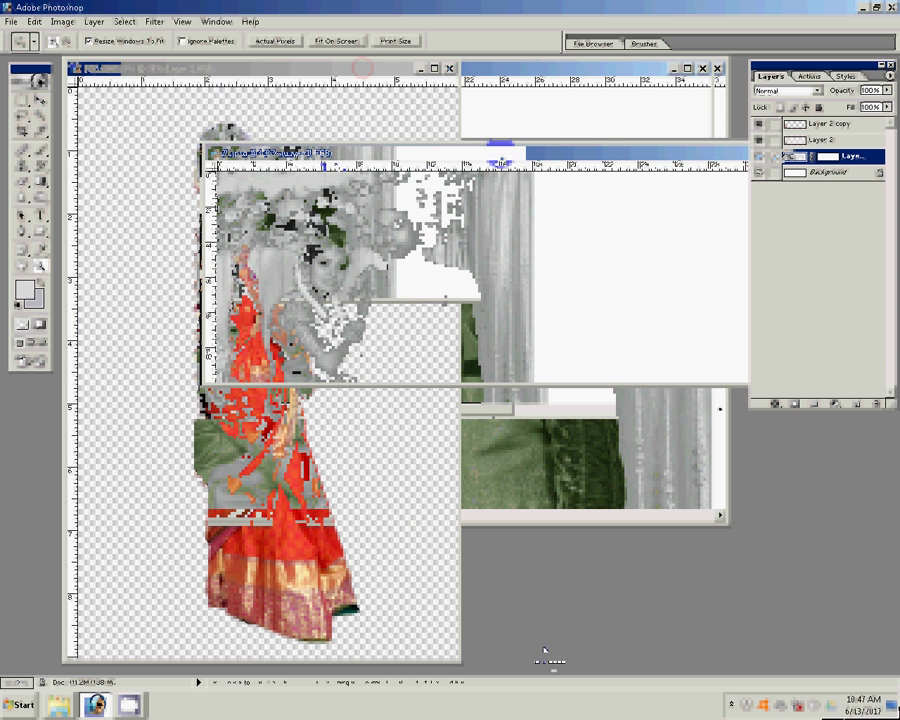
{"action": "left_click", "coordinate": [365, 121]}
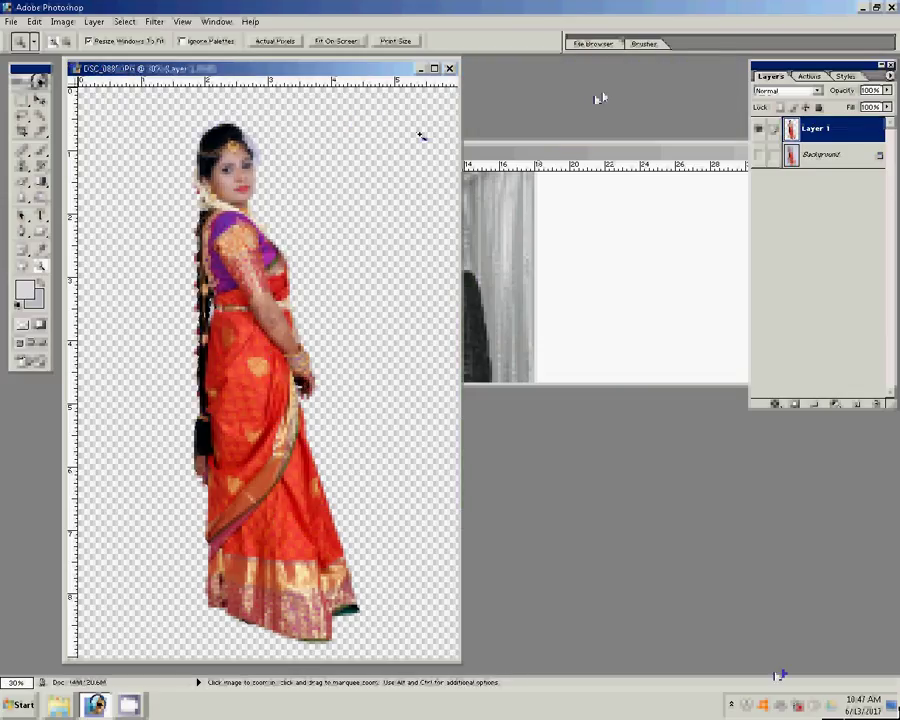
{"action": "left_click", "coordinate": [448, 67]}
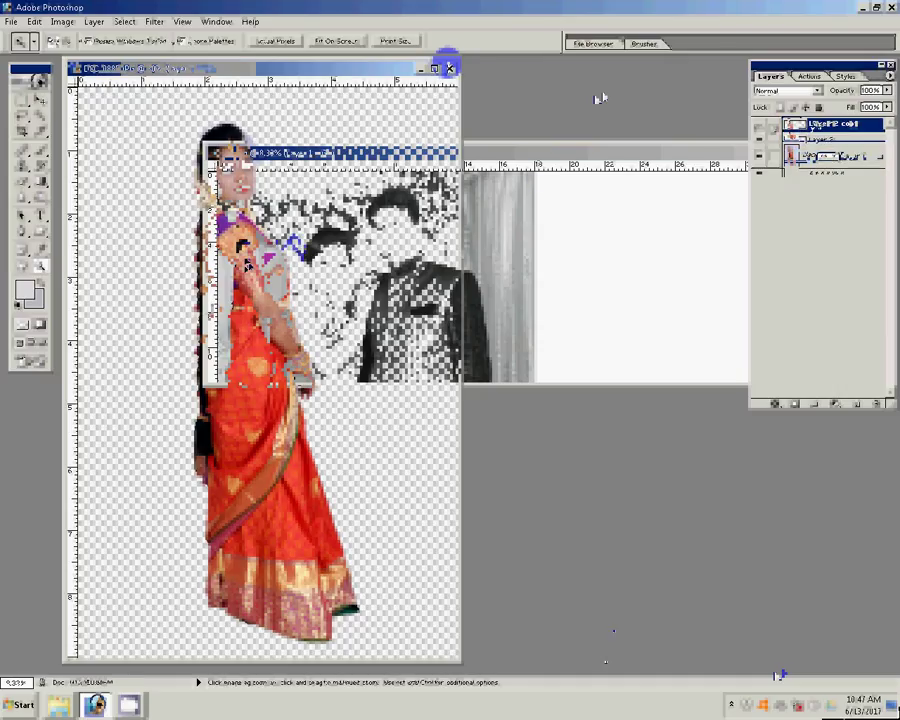
{"action": "left_click", "coordinate": [848, 155]}
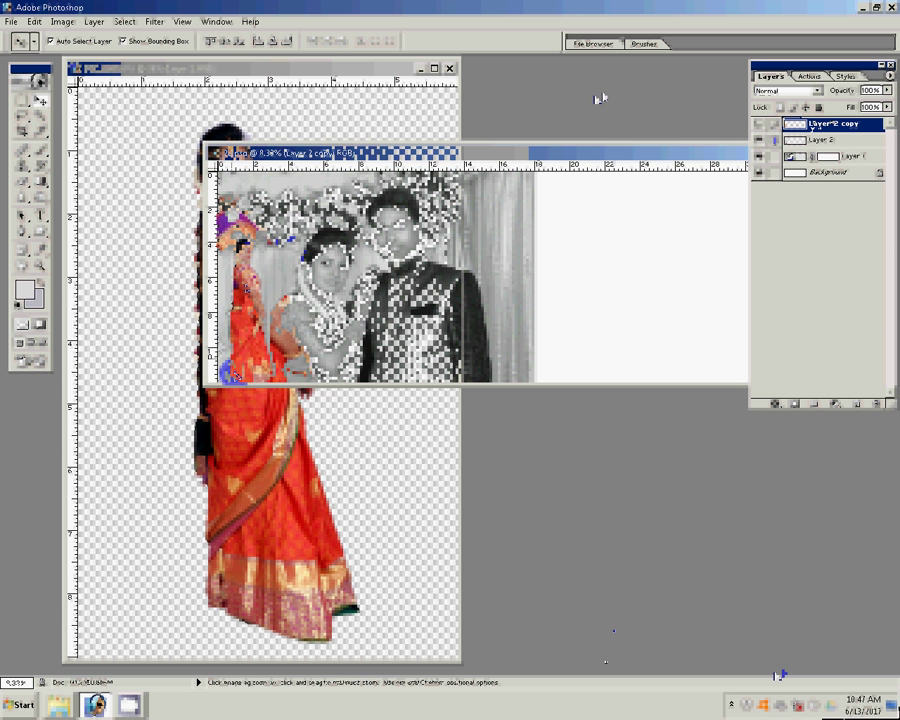
{"action": "left_click", "coordinate": [777, 141]}
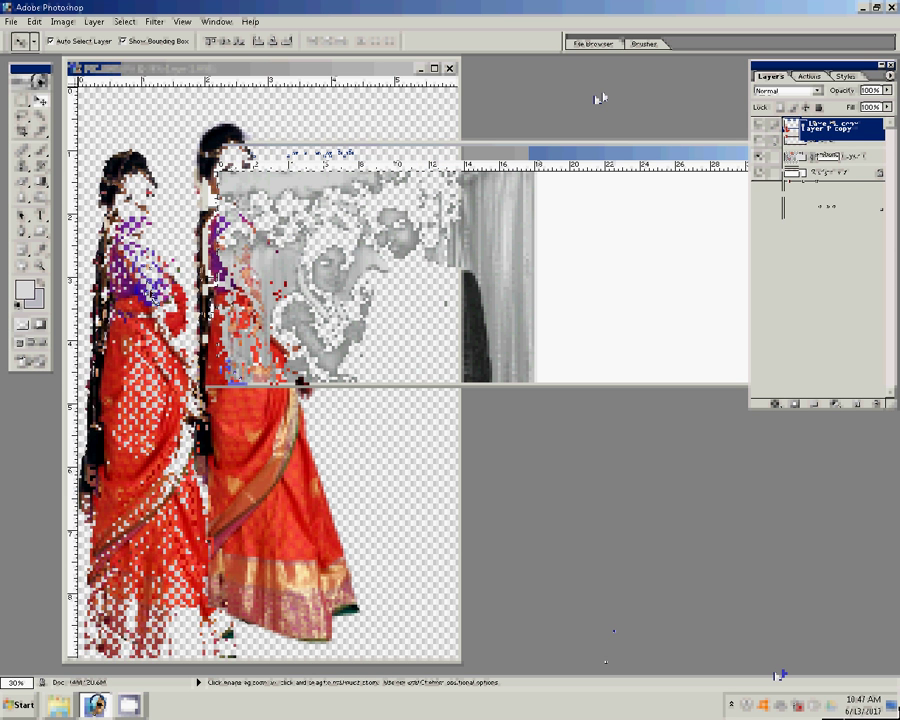
Save the layout as layered Photoshop file DSC_0885.psd in the psd folder.
{"action": "key", "text": "ctrl+shift+s"}
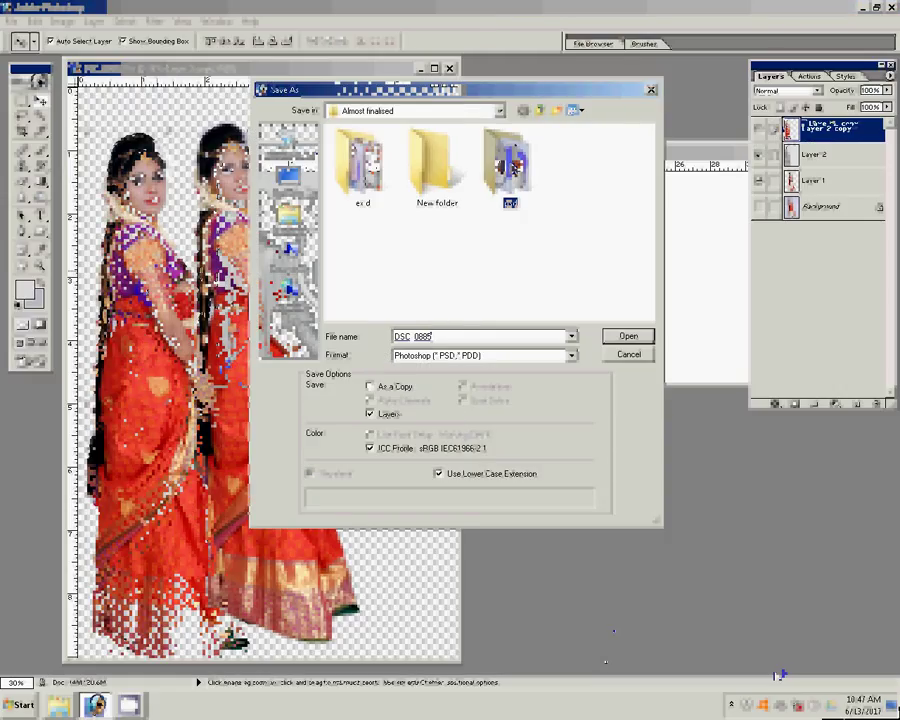
{"action": "left_click", "coordinate": [640, 337]}
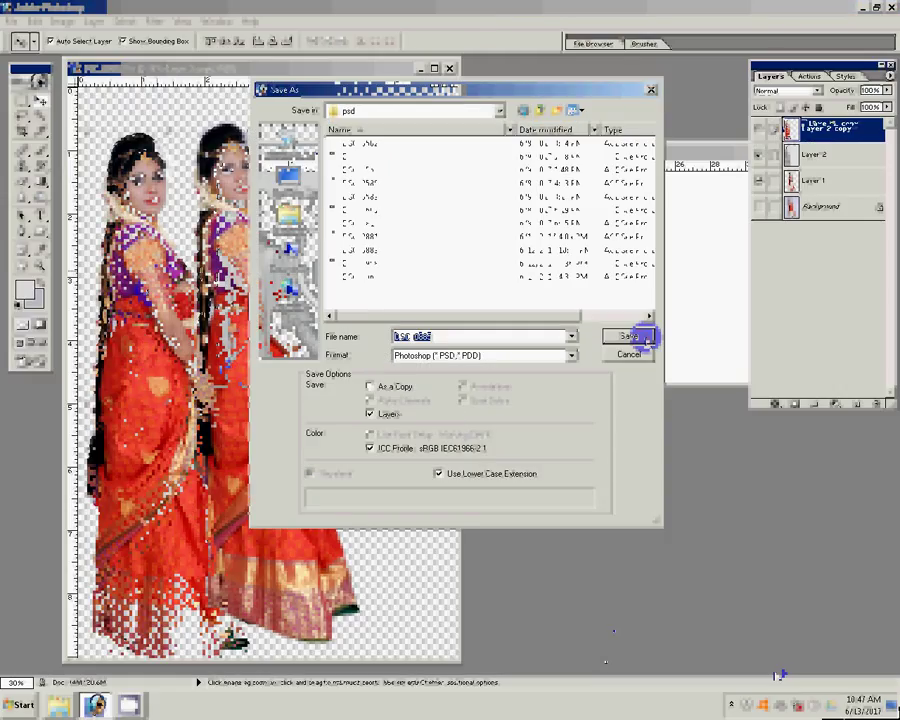
{"action": "left_click", "coordinate": [603, 337]}
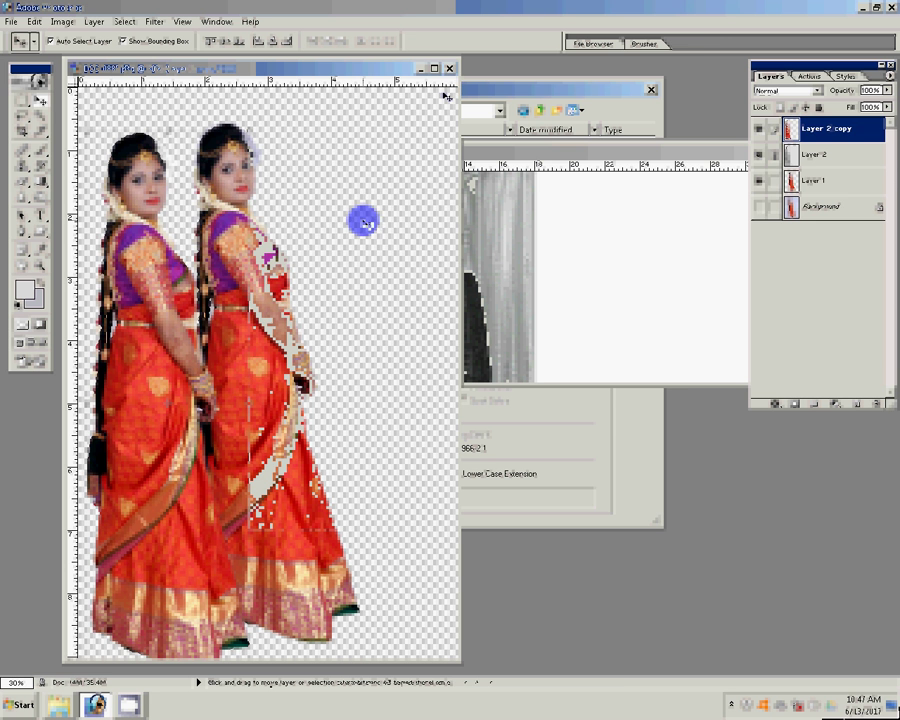
{"action": "left_click", "coordinate": [450, 68]}
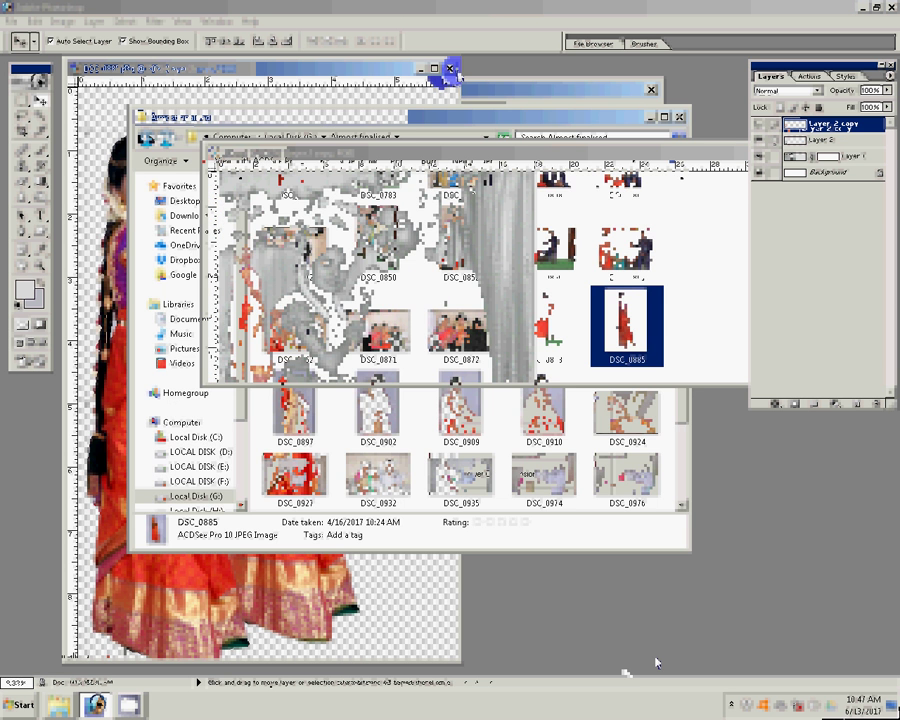
Browse the Almost finalised folder, looking into the ex d subfolder and coming back.
{"action": "left_click", "coordinate": [686, 352]}
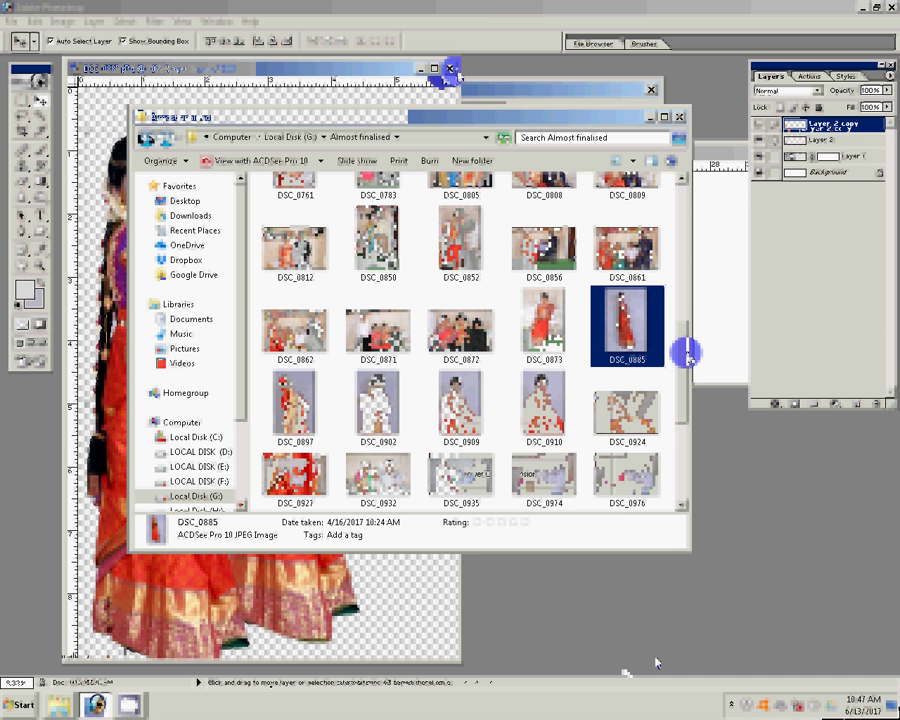
{"action": "scroll", "coordinate": [688, 358], "scroll_direction": "down", "scroll_amount": 3}
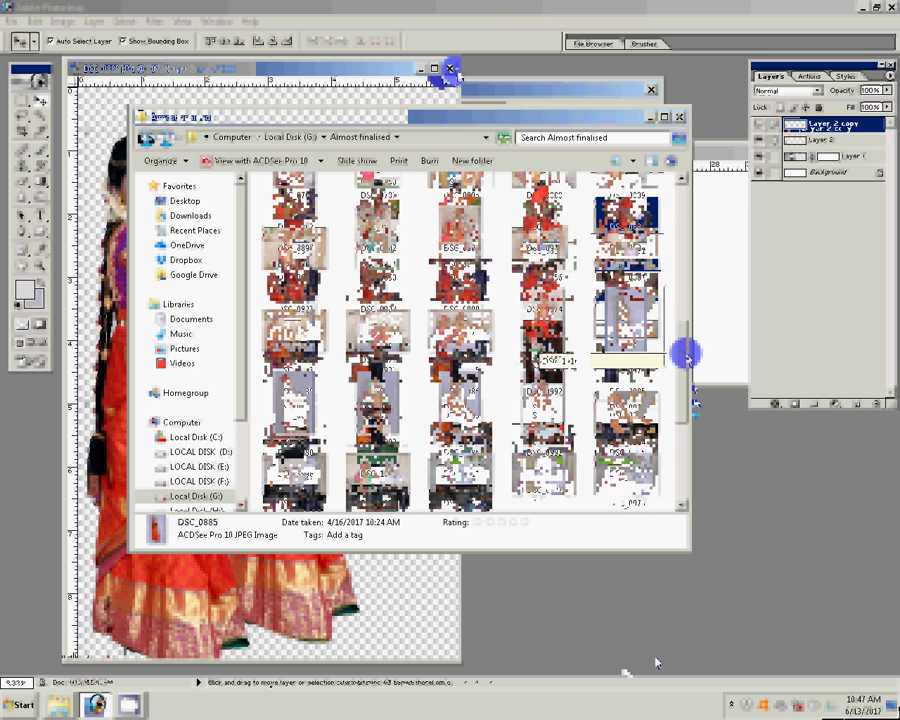
{"action": "scroll", "coordinate": [688, 358], "scroll_direction": "up", "scroll_amount": 2}
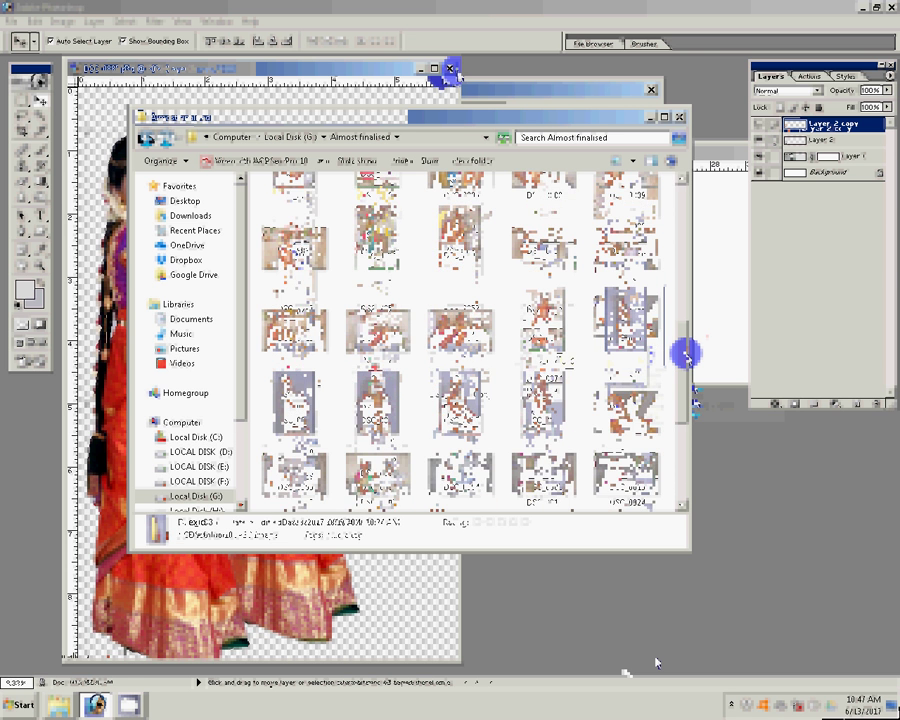
{"action": "double_click", "coordinate": [305, 272]}
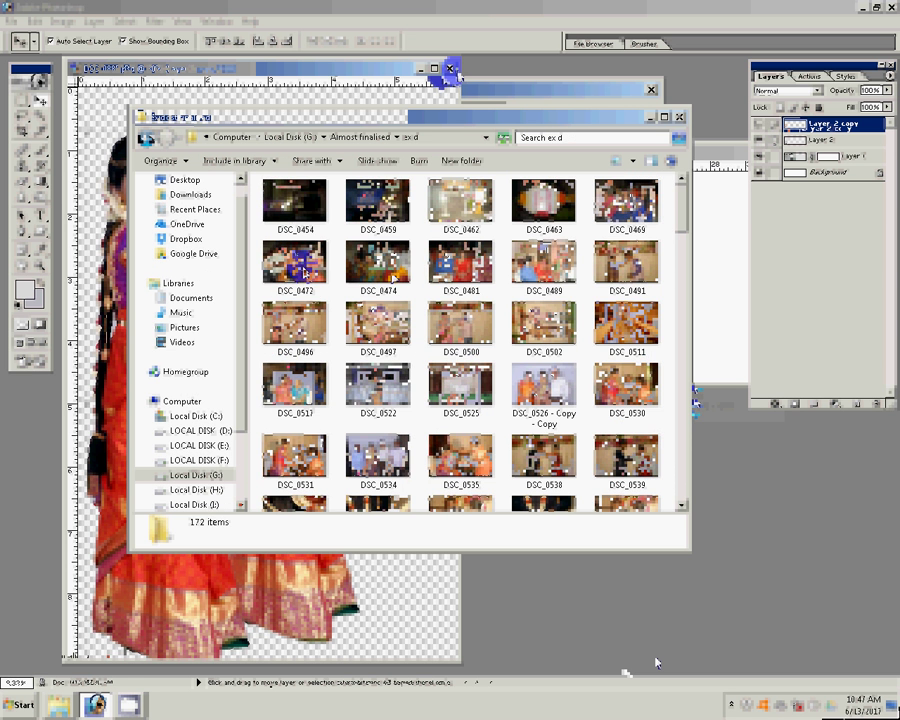
{"action": "left_click", "coordinate": [450, 68]}
{"action": "left_click", "coordinate": [150, 140]}
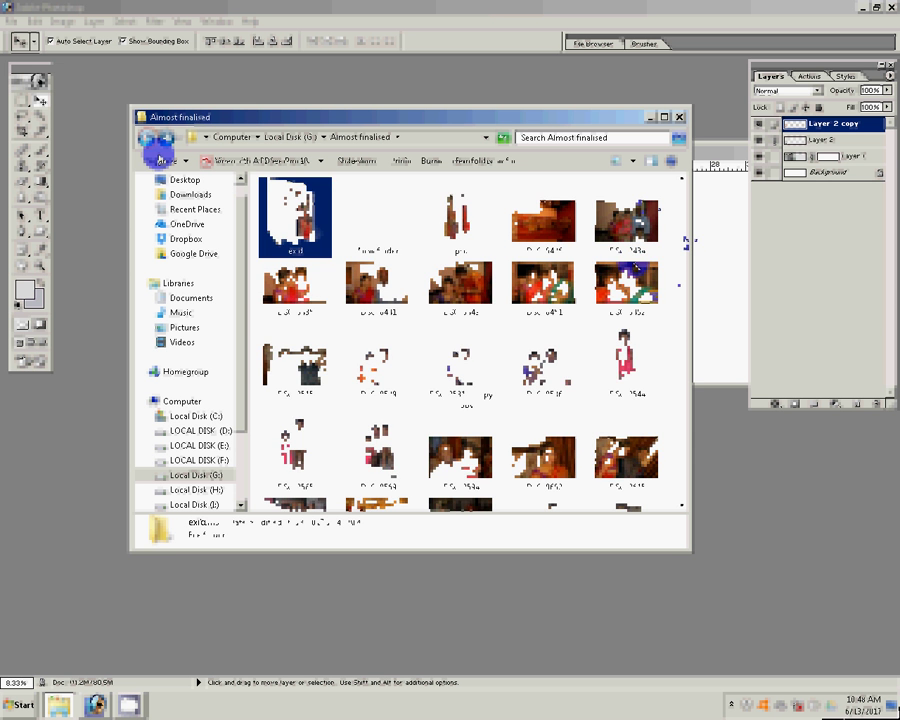
Scroll down the Almost finalised folder and select the DSC_0986 group photo.
{"action": "scroll", "coordinate": [157, 150], "scroll_direction": "down", "scroll_amount": 3}
{"action": "scroll", "coordinate": [157, 150], "scroll_direction": "down", "scroll_amount": 3}
{"action": "scroll", "coordinate": [157, 150], "scroll_direction": "down", "scroll_amount": 3}
{"action": "scroll", "coordinate": [685, 333], "scroll_direction": "down", "scroll_amount": 2}
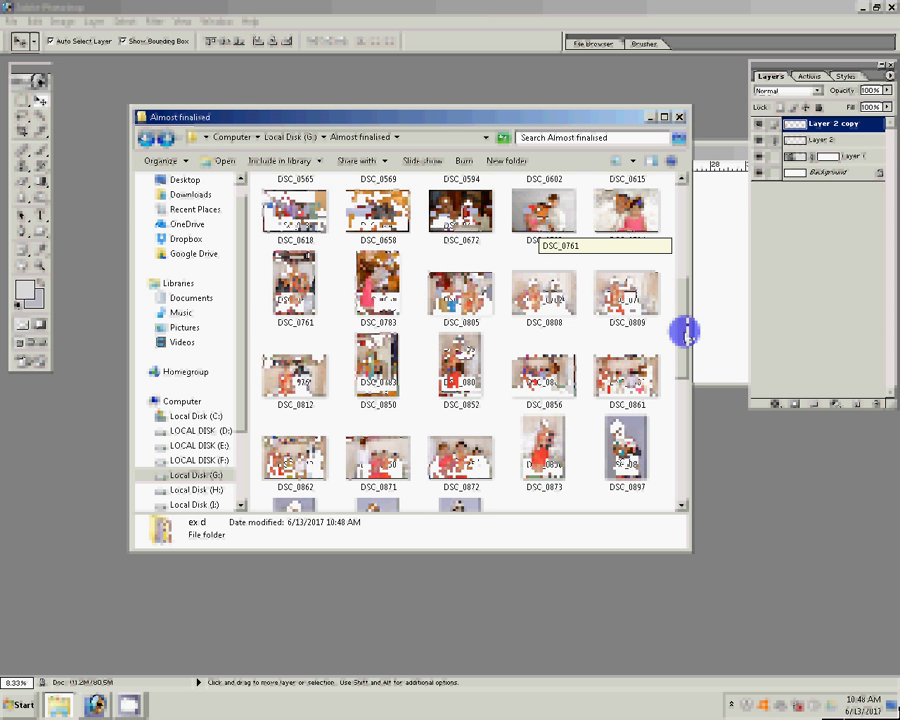
{"action": "scroll", "coordinate": [685, 333], "scroll_direction": "down", "scroll_amount": 1}
{"action": "scroll", "coordinate": [685, 333], "scroll_direction": "down", "scroll_amount": 1}
{"action": "scroll", "coordinate": [686, 336], "scroll_direction": "down", "scroll_amount": 1}
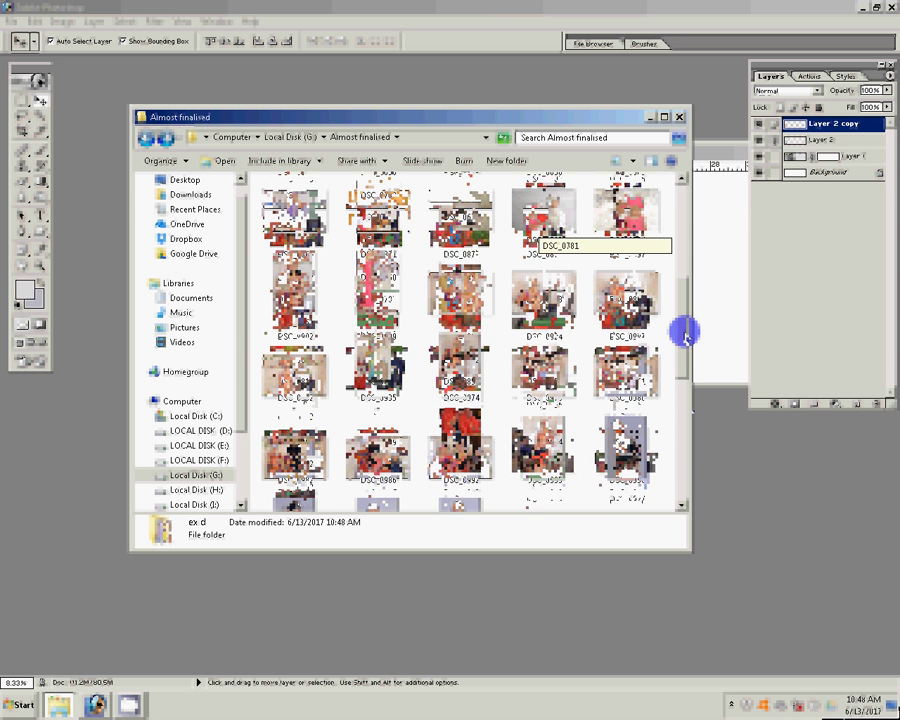
{"action": "left_click_drag", "start_coordinate": [686, 336], "coordinate": [686, 424]}
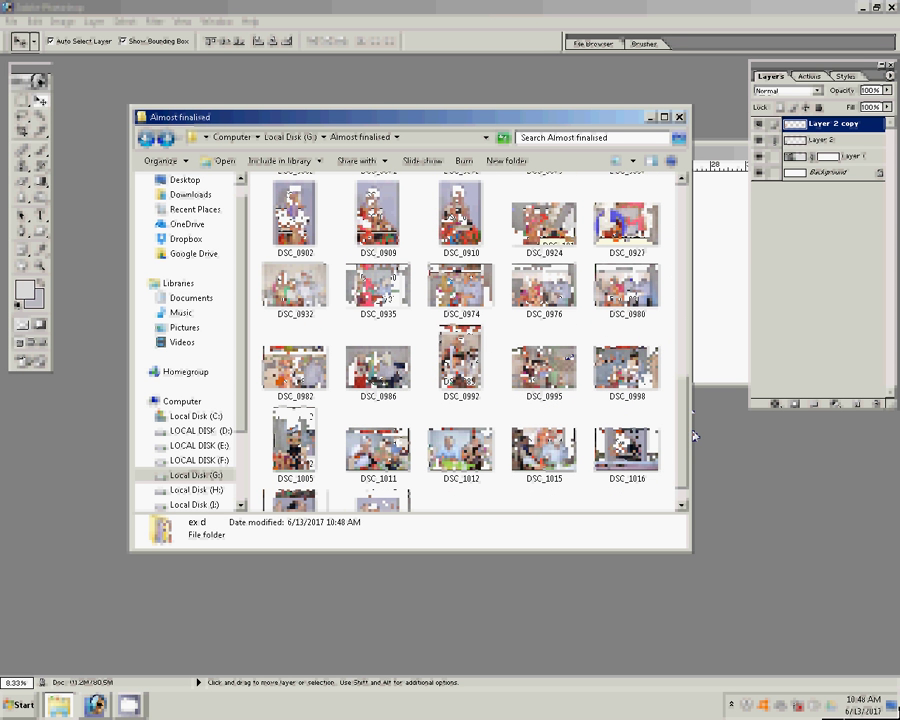
{"action": "left_click", "coordinate": [565, 350]}
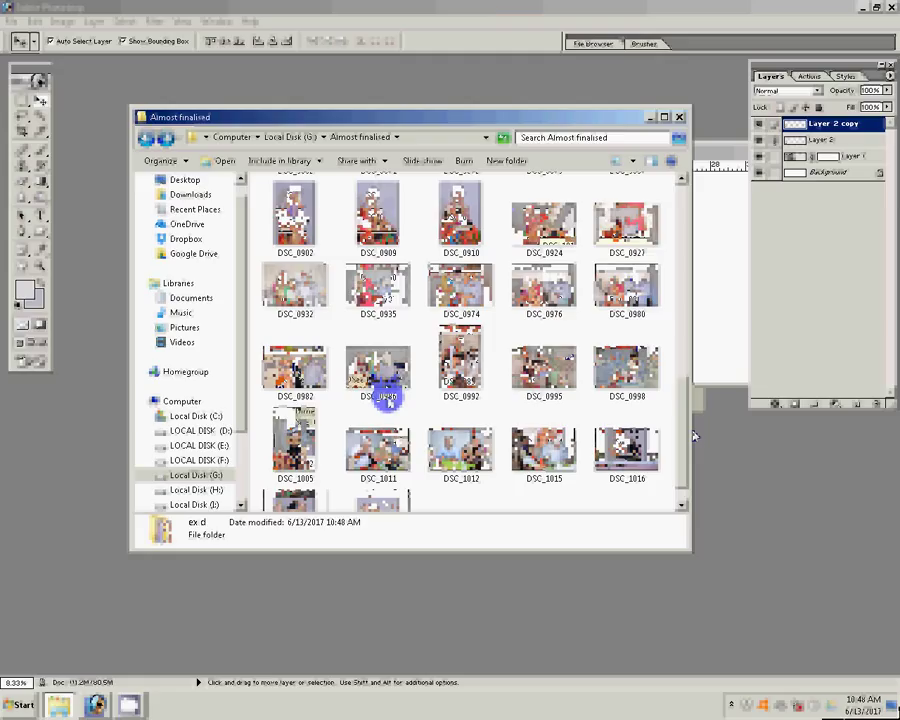
{"action": "left_click", "coordinate": [386, 396]}
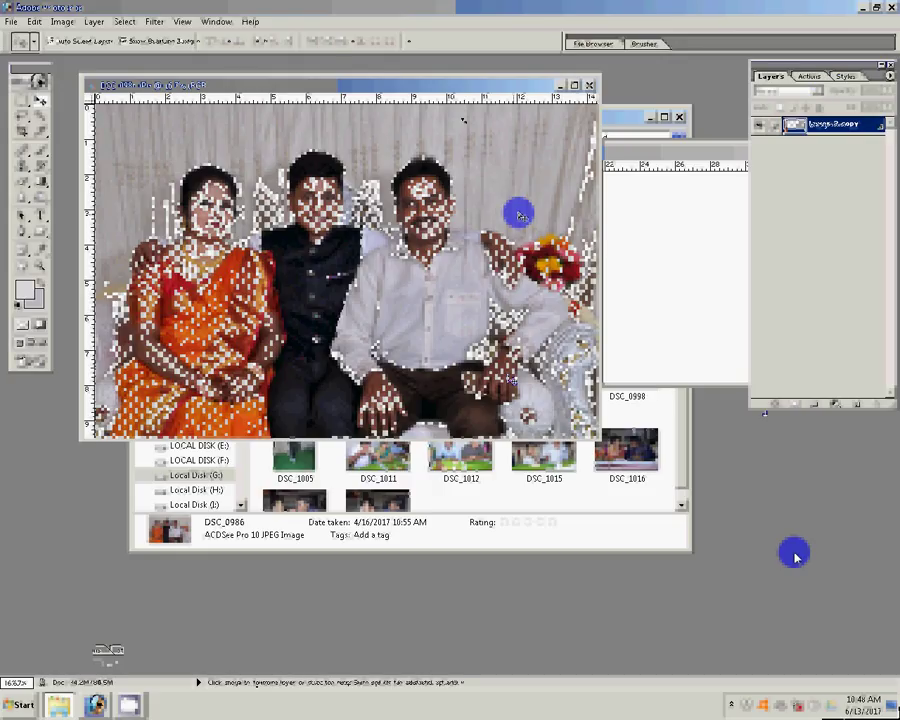
Open DSC_0986 in Photoshop and show the Actions list.
{"action": "left_click_drag", "start_coordinate": [518, 208], "coordinate": [520, 215]}
{"action": "key", "text": "z"}
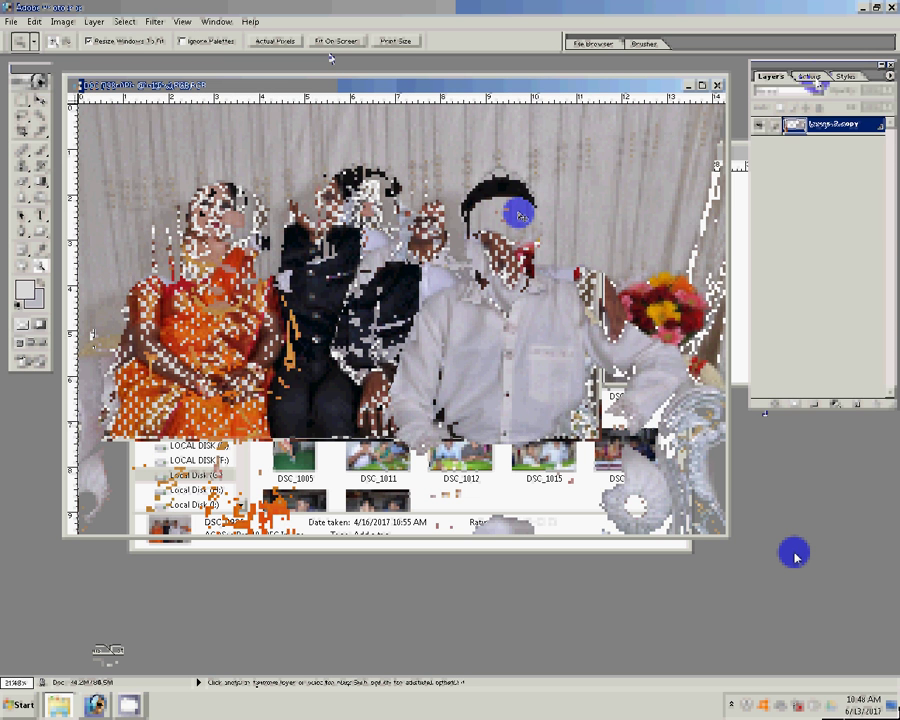
{"action": "left_click", "coordinate": [808, 77]}
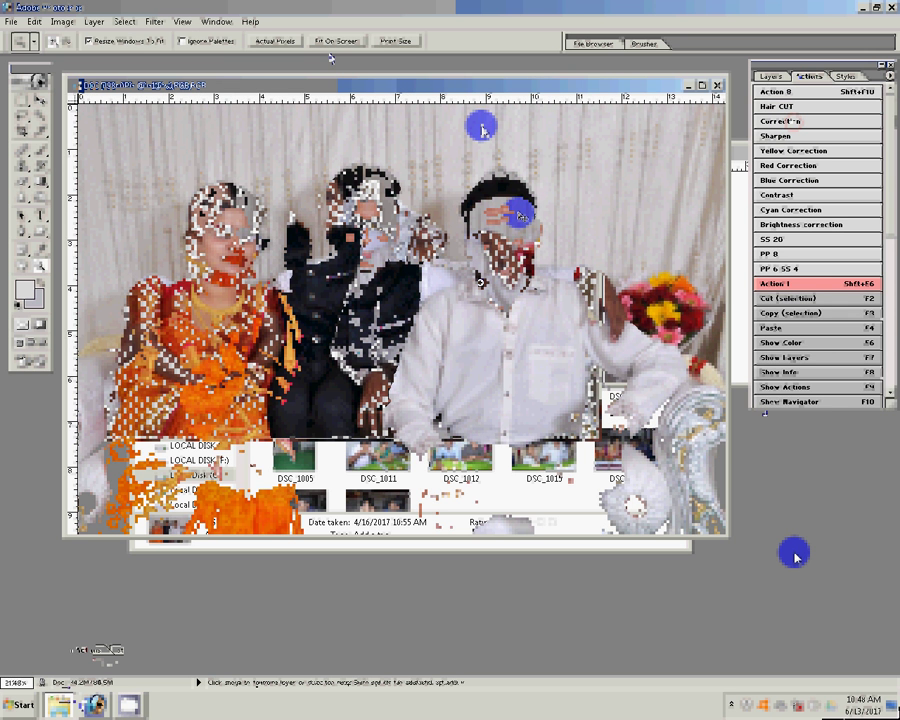
Lighten the midtones with Levels to 1.16, then shift Color Balance Yellow/Blue to -8.
{"action": "key", "text": "ctrl+l"}
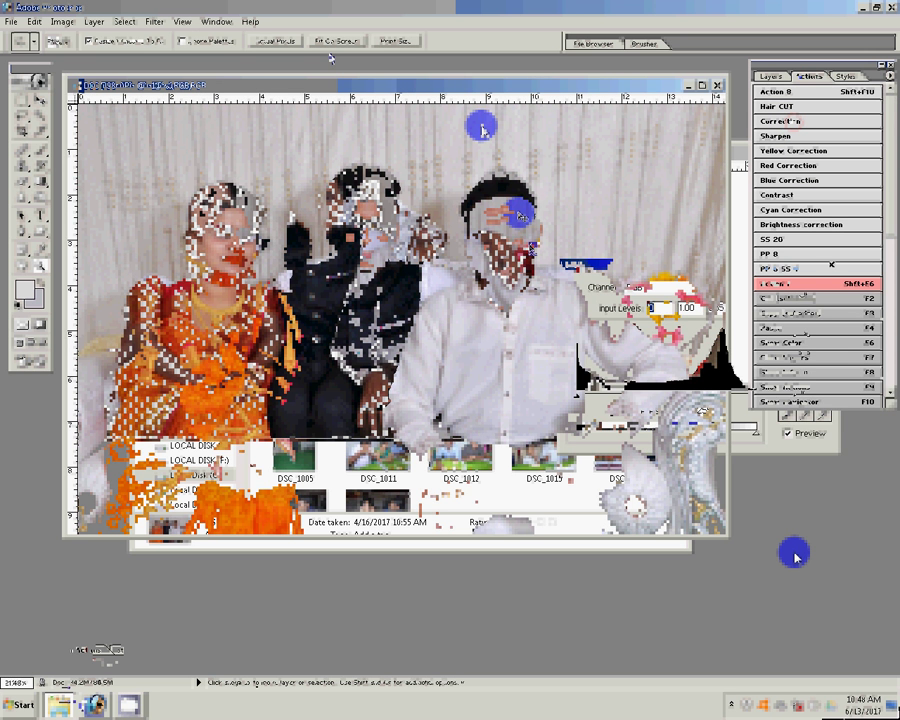
{"action": "left_click_drag", "start_coordinate": [658, 399], "coordinate": [666, 401]}
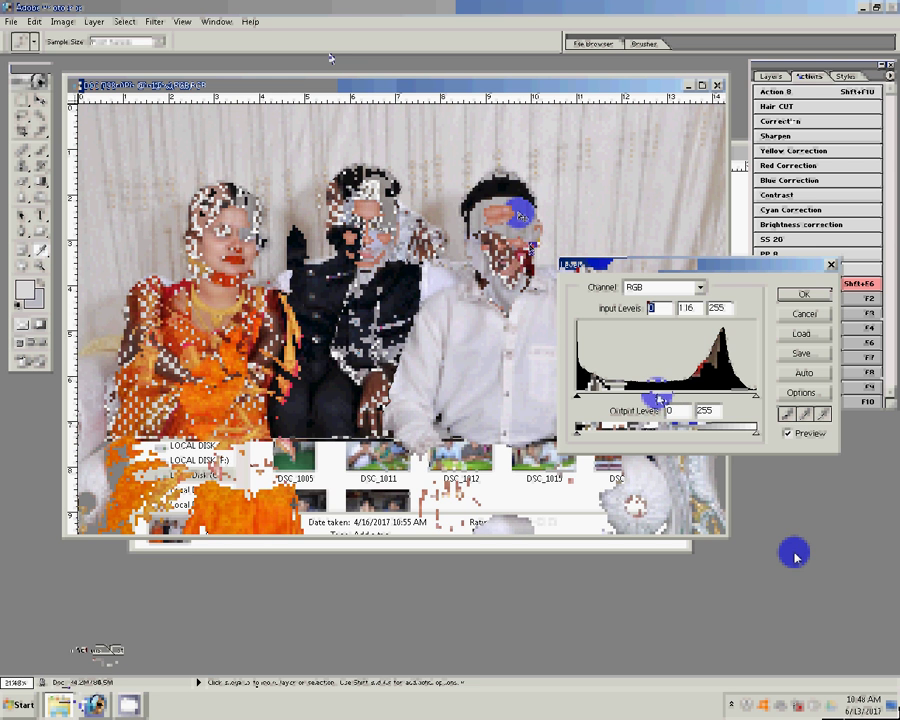
{"action": "key", "text": "Return"}
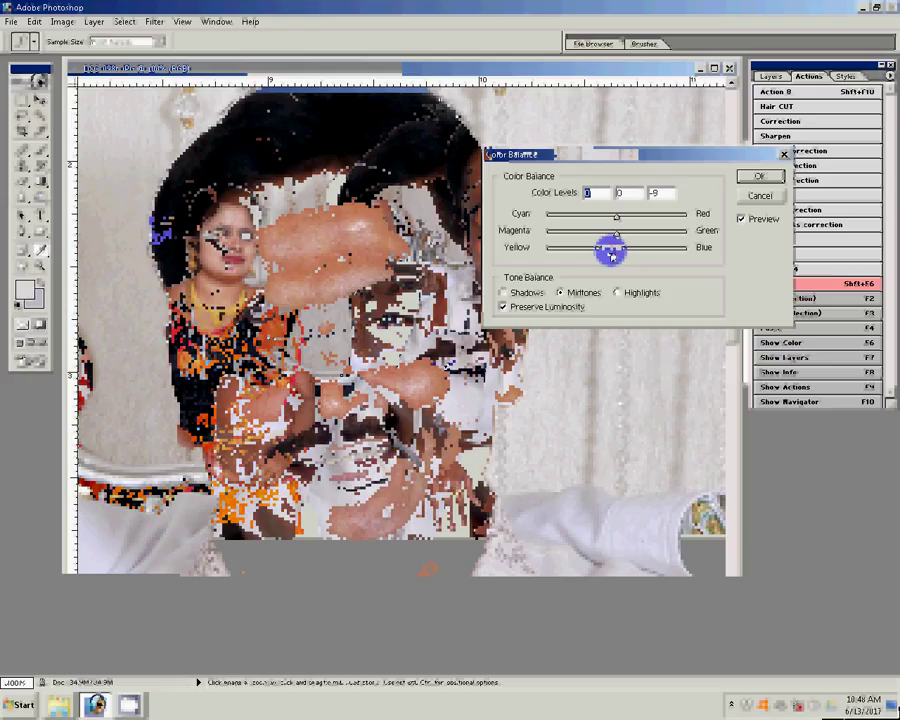
{"action": "left_click_drag", "start_coordinate": [611, 255], "coordinate": [613, 256]}
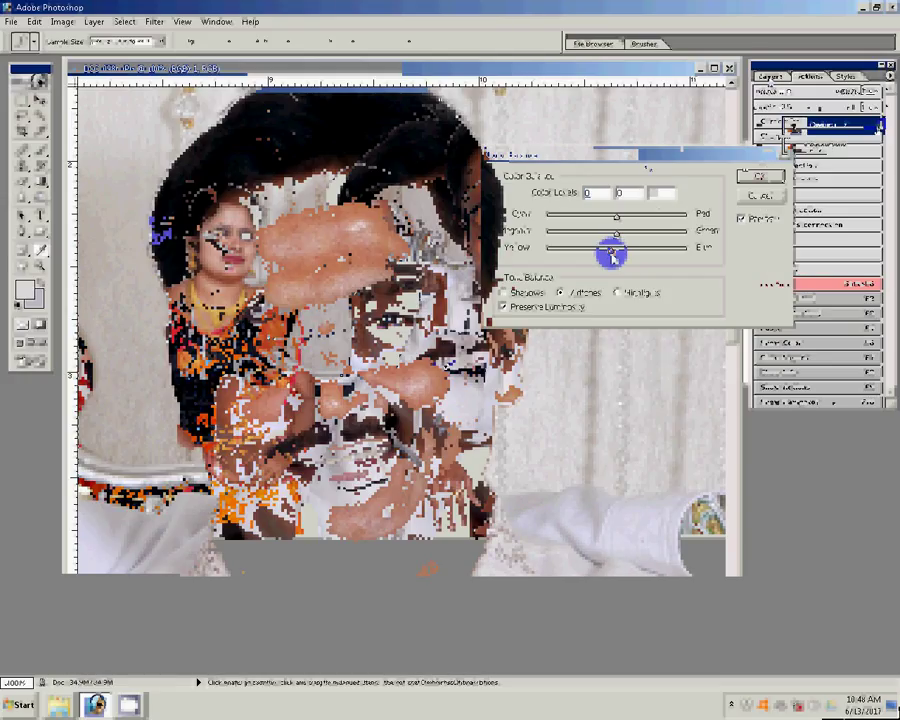
Apply the colour balance, then smooth the skin with the Imagenomic filter at Graininess 98.
{"action": "key", "text": "Return"}
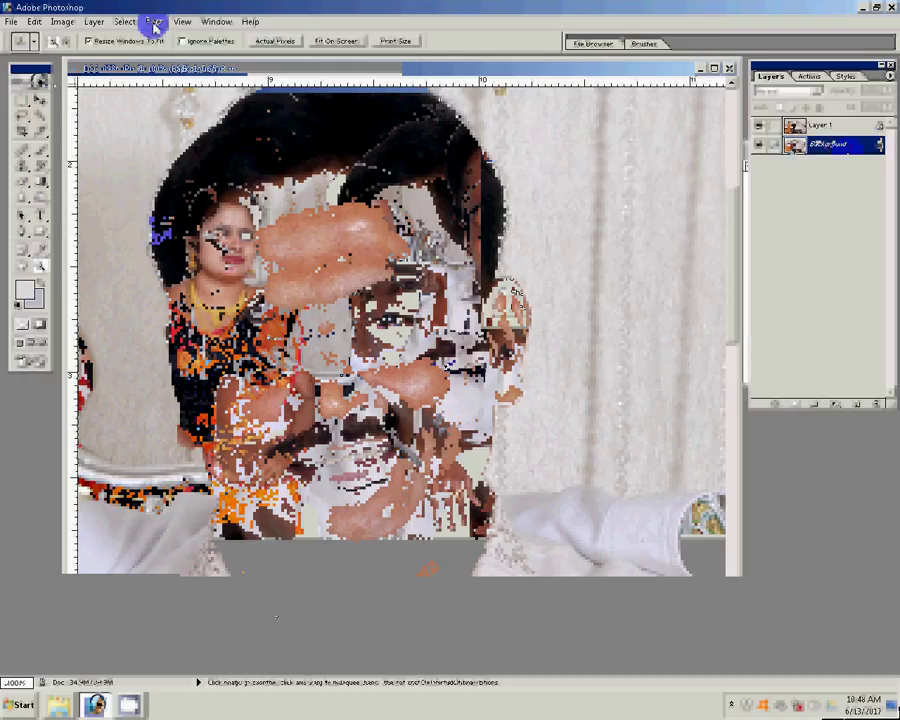
{"action": "left_click", "coordinate": [153, 22]}
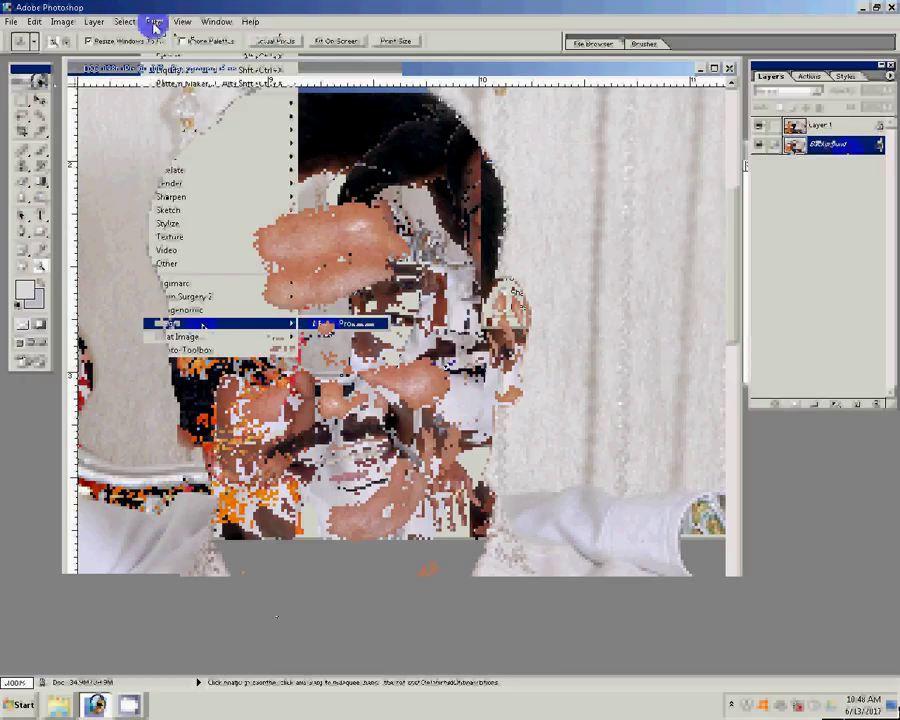
{"action": "left_click", "coordinate": [330, 326]}
{"action": "left_click_drag", "start_coordinate": [432, 327], "coordinate": [486, 329]}
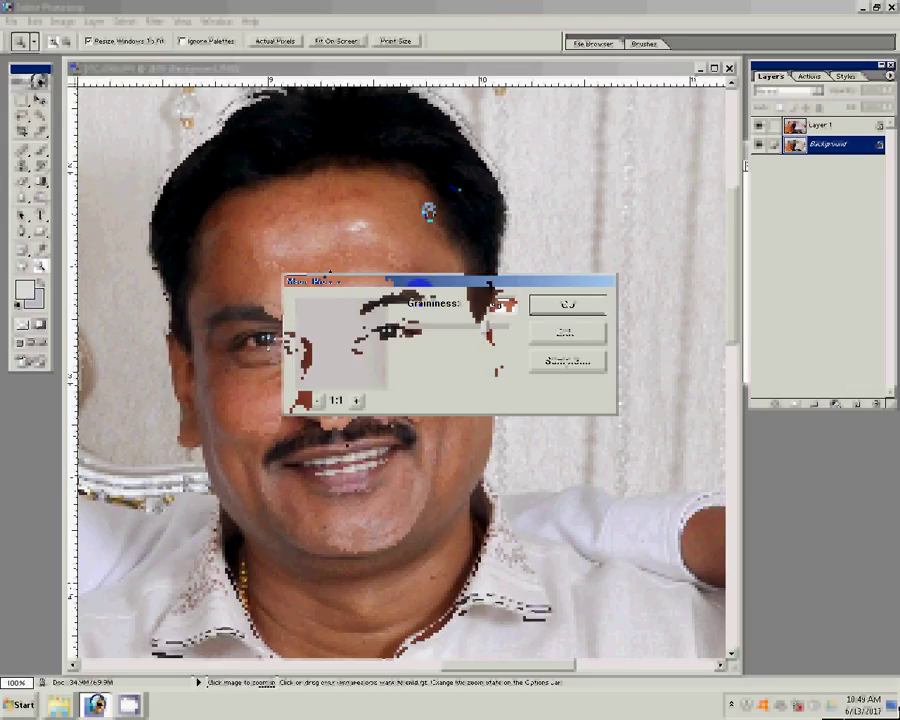
Add monochromatic noise to the photo to restore skin texture.
{"action": "left_click", "coordinate": [150, 22]}
{"action": "mouse_move", "coordinate": [168, 157]}
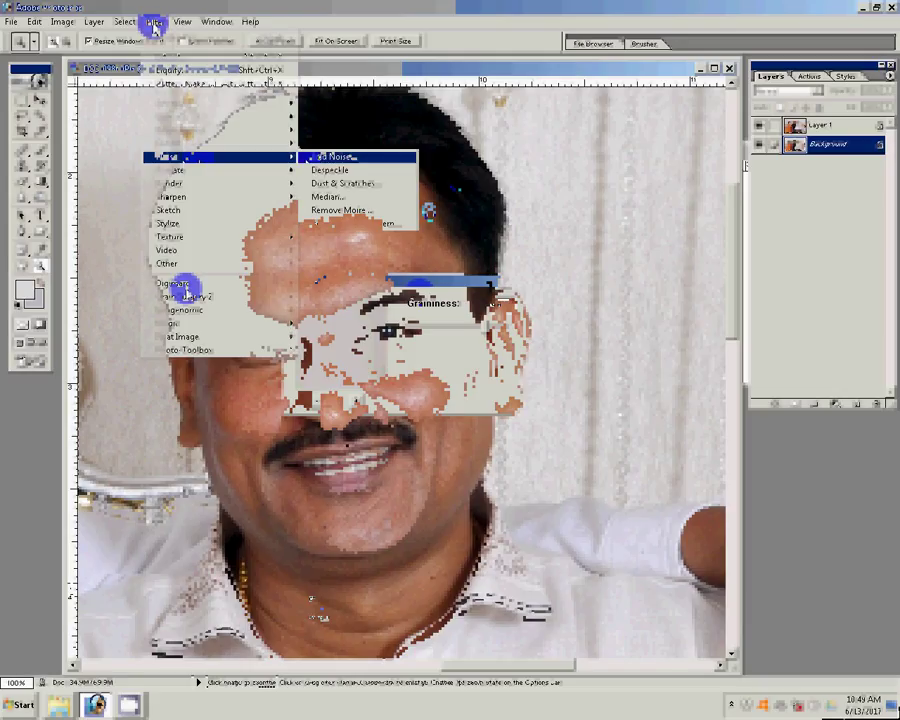
{"action": "key", "text": "Return"}
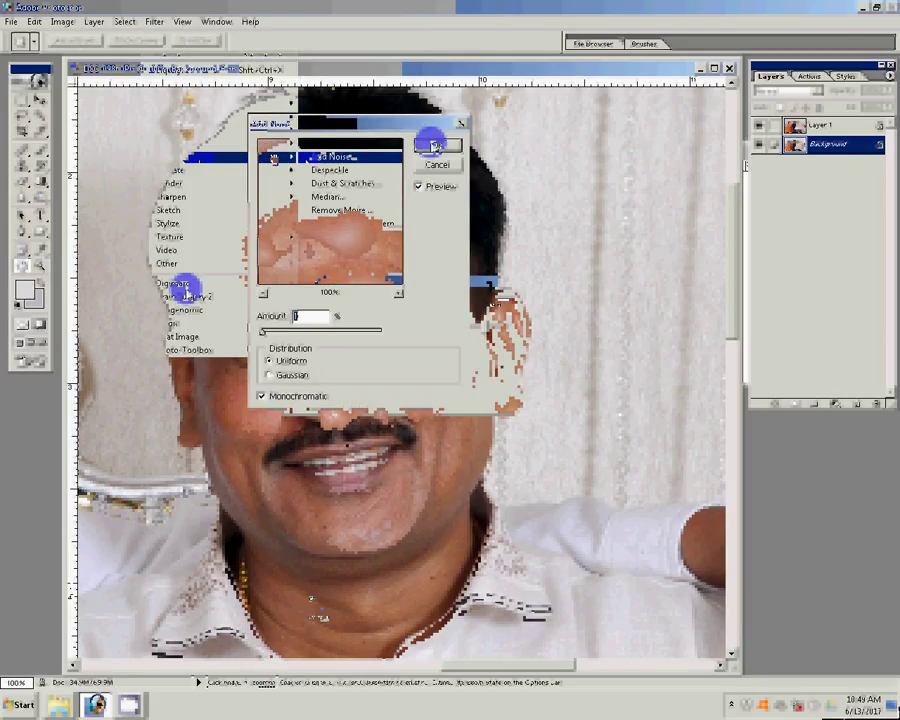
{"action": "left_click", "coordinate": [433, 145]}
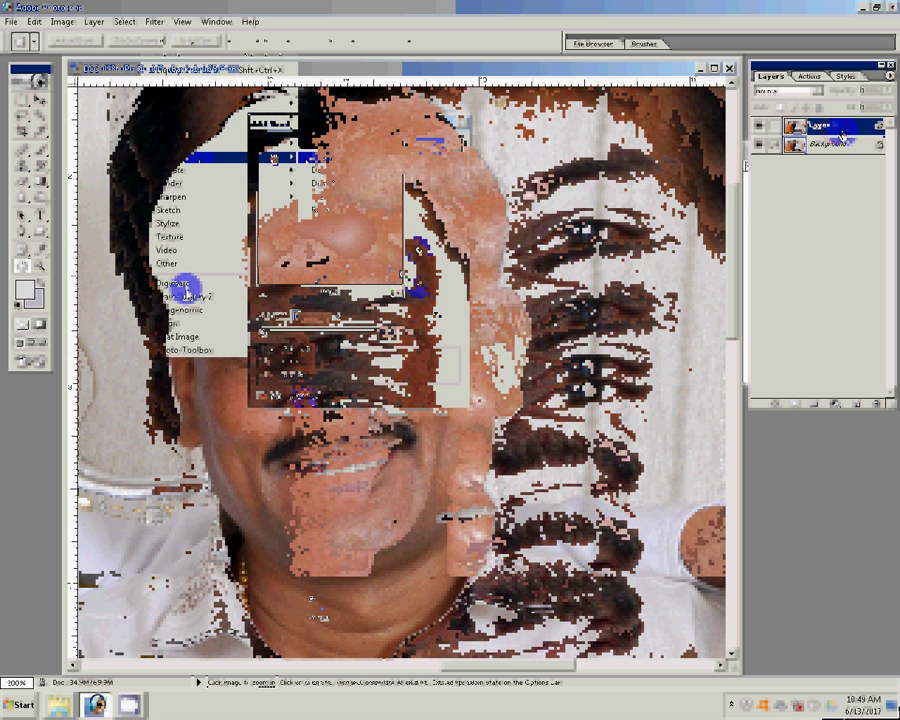
Set the Eraser tool to 66% opacity and 77% flow.
{"action": "key", "text": "e"}
{"action": "left_click", "coordinate": [247, 41]}
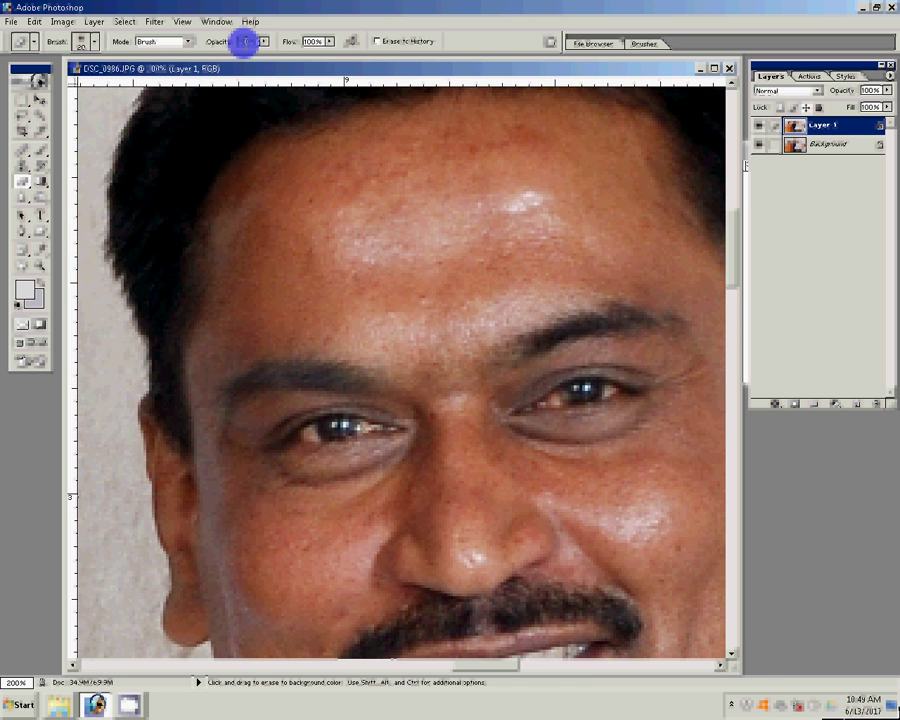
{"action": "type", "text": "66"}
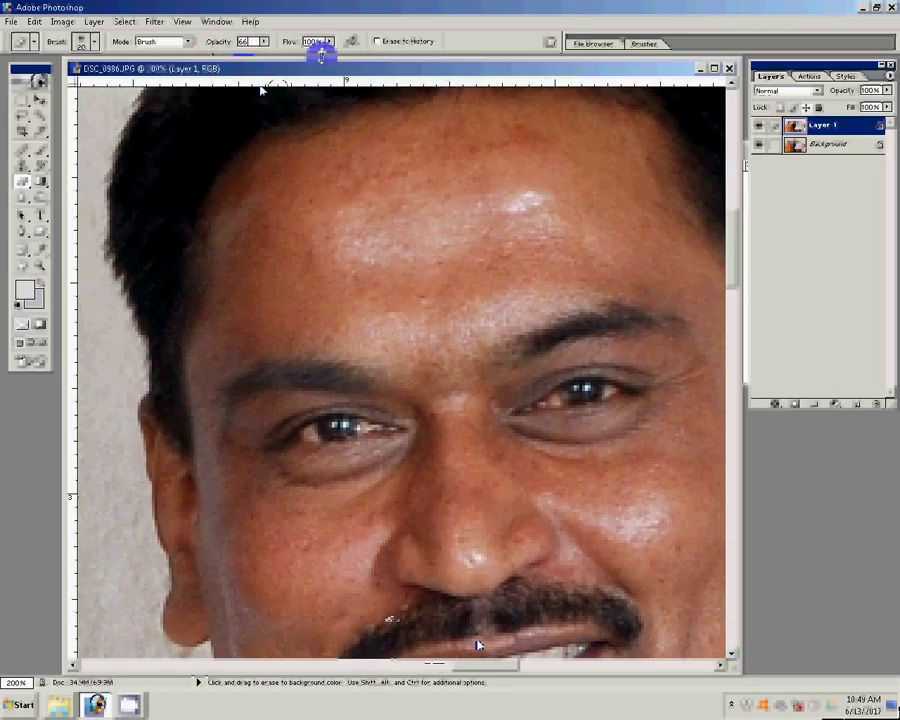
{"action": "left_click", "coordinate": [313, 41]}
{"action": "type", "text": "77"}
{"action": "key", "text": "Return"}
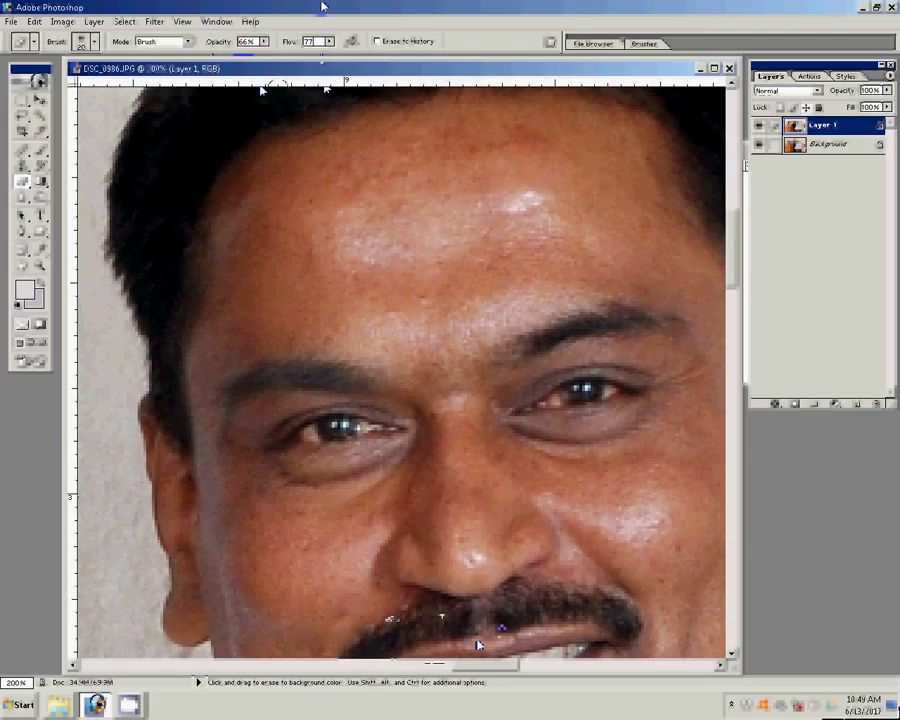
Enlarge the eraser brush to size 50 and pan to the other man's face.
{"action": "key", "text": "bracketright"}
{"action": "key", "text": "bracketright"}
{"action": "key", "text": "bracketright"}
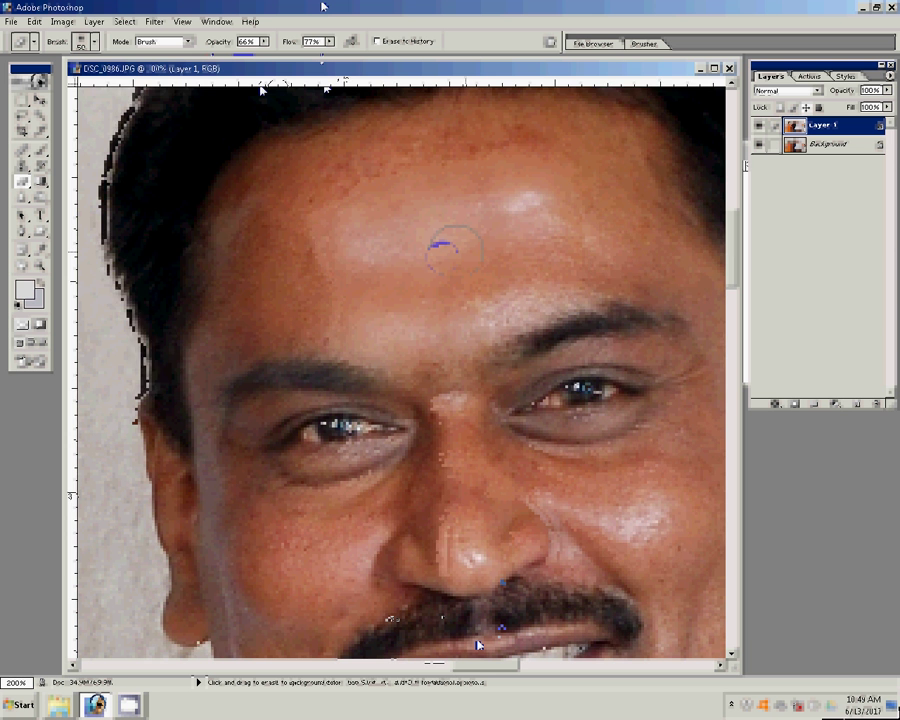
{"action": "scroll", "coordinate": [455, 250], "scroll_direction": "right", "scroll_amount": 5}
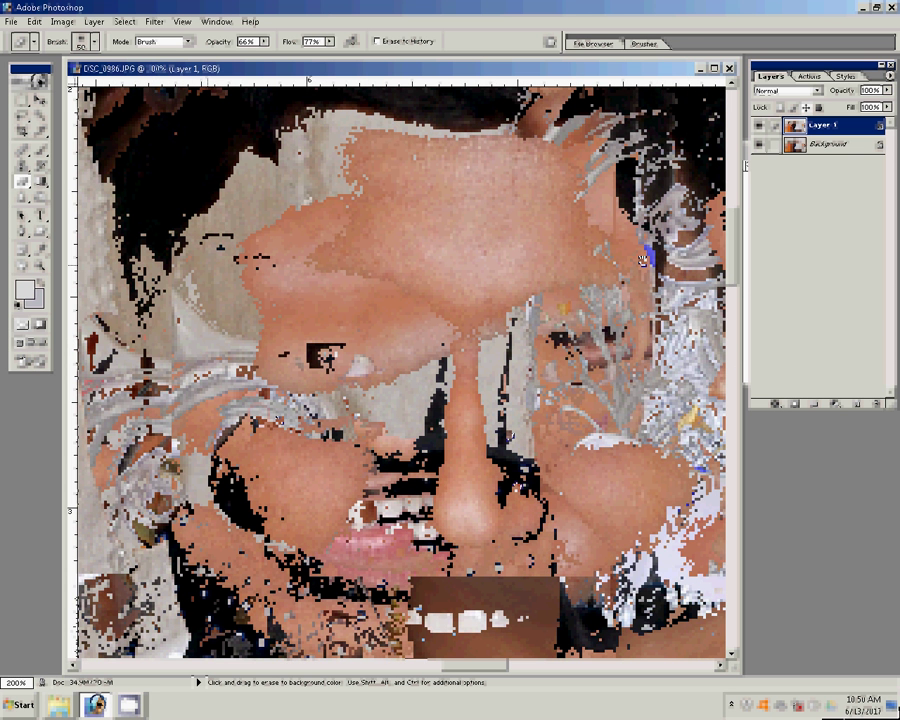
{"action": "key", "text": "bracketright"}
{"action": "key", "text": "bracketright"}
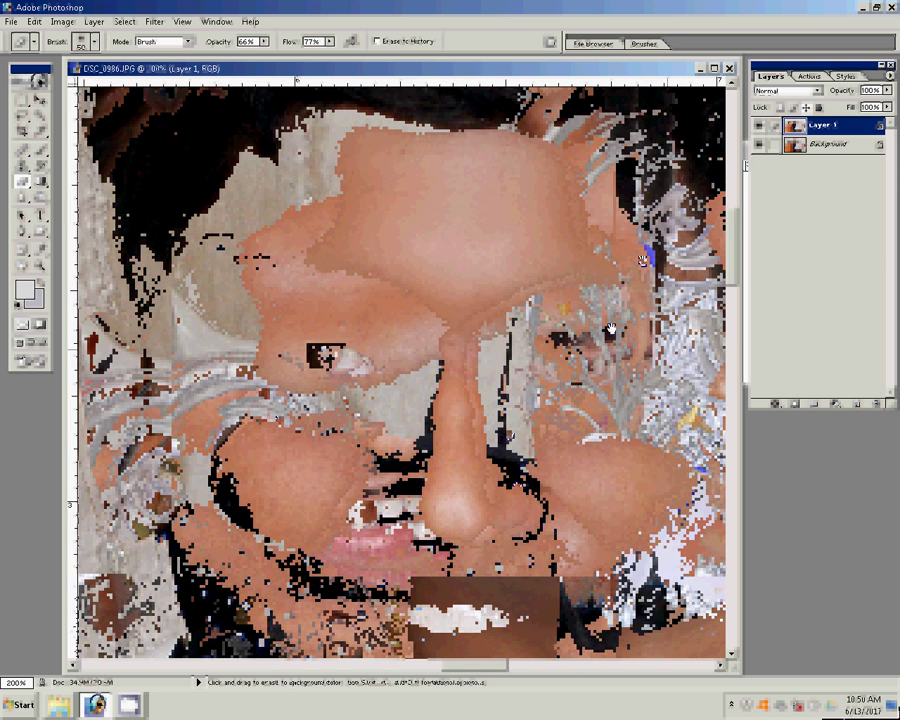
{"action": "left_click_drag", "start_coordinate": [643, 261], "coordinate": [488, 273]}
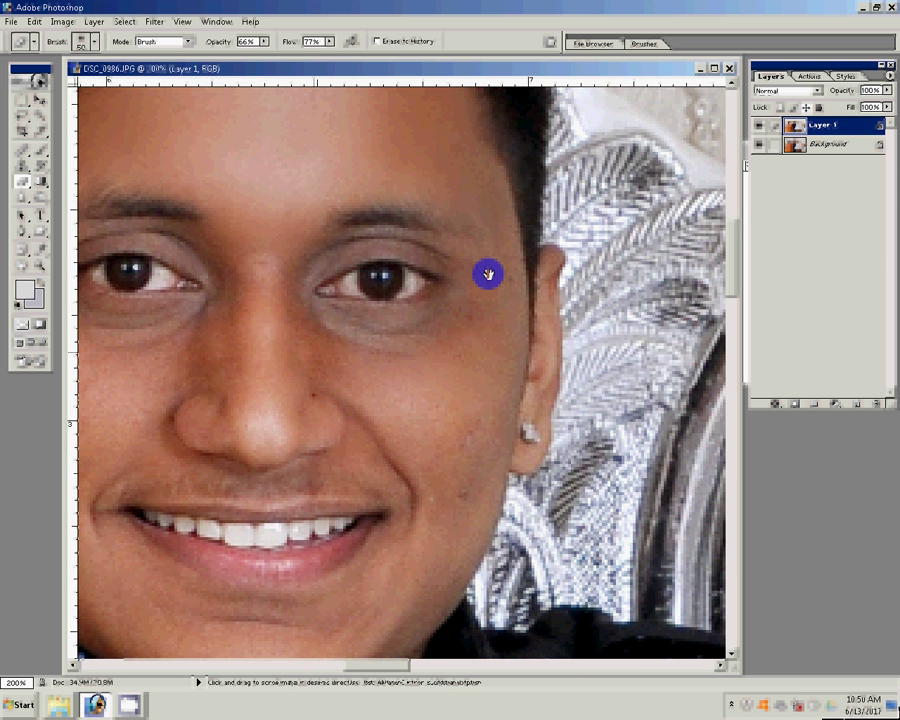
{"action": "scroll", "coordinate": [488, 273], "scroll_direction": "down", "scroll_amount": 3}
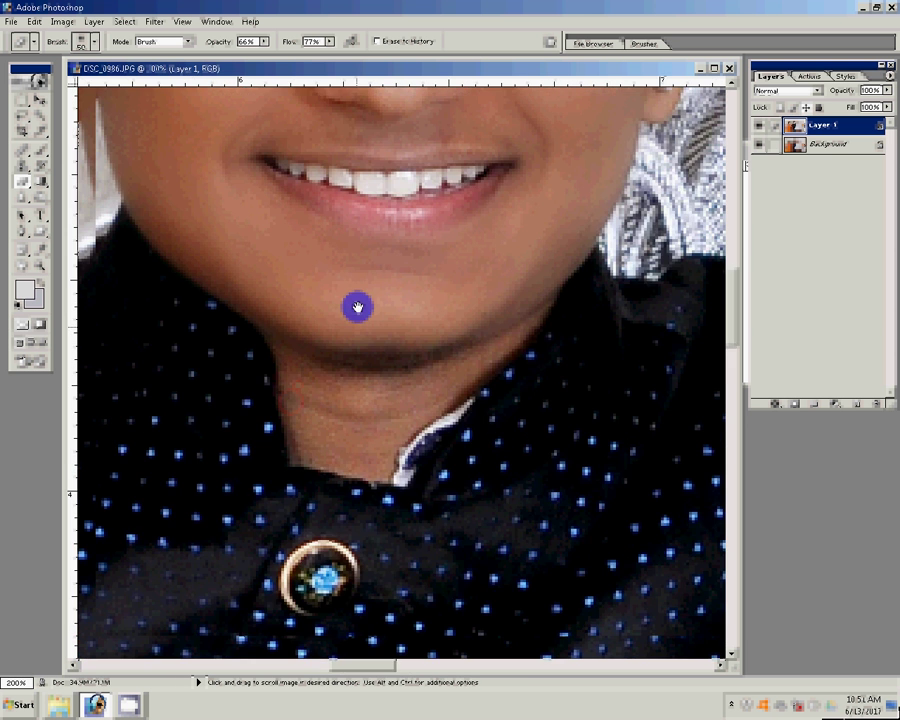
{"action": "left_click_drag", "start_coordinate": [291, 200], "coordinate": [358, 307]}
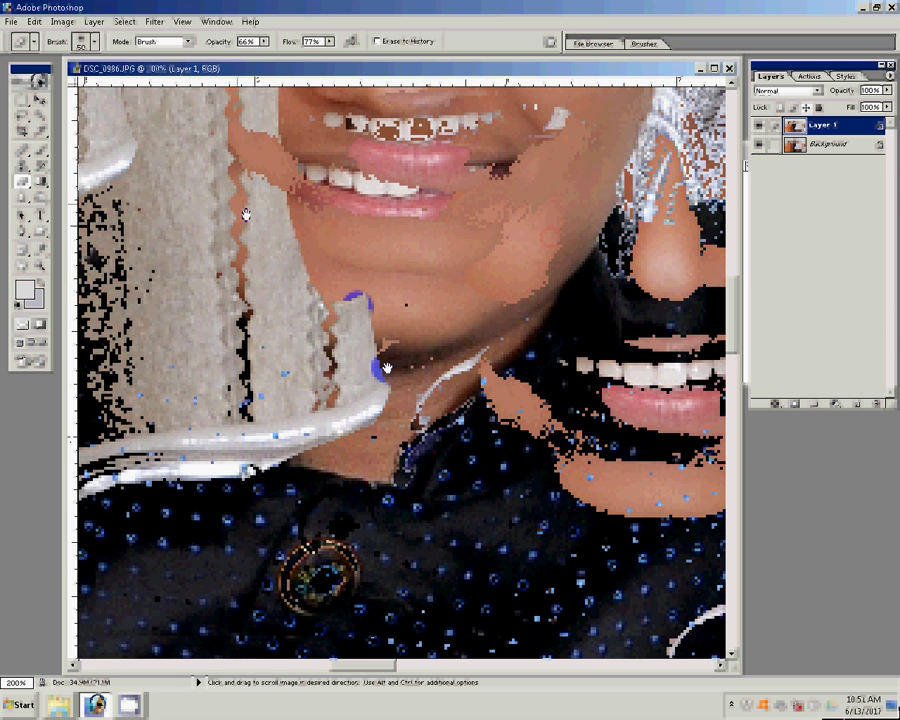
{"action": "left_click_drag", "start_coordinate": [245, 214], "coordinate": [415, 327]}
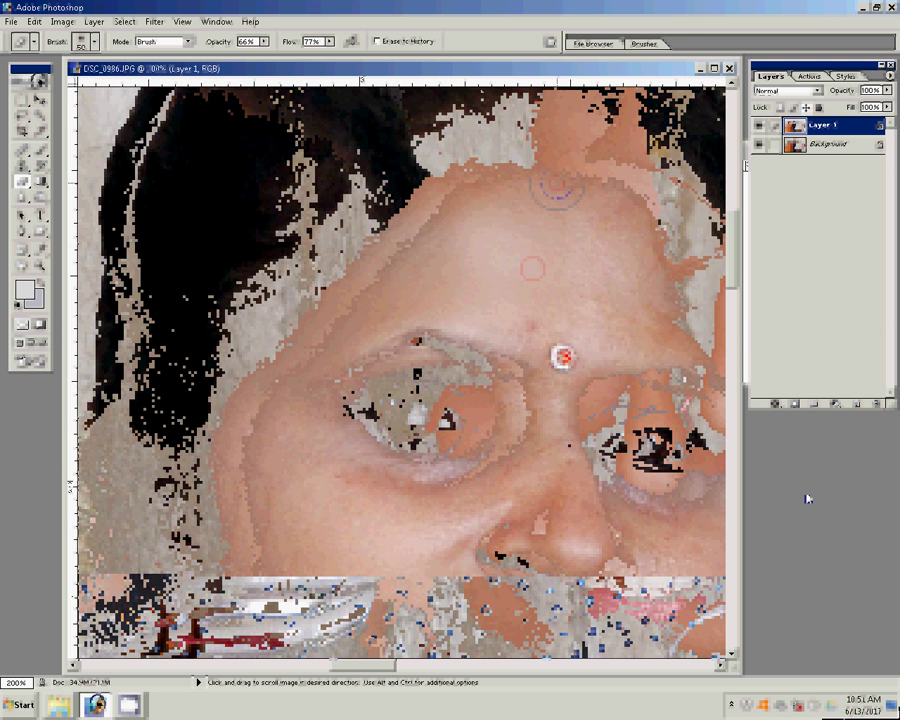
{"action": "left_click_drag", "start_coordinate": [563, 356], "coordinate": [340, 295]}
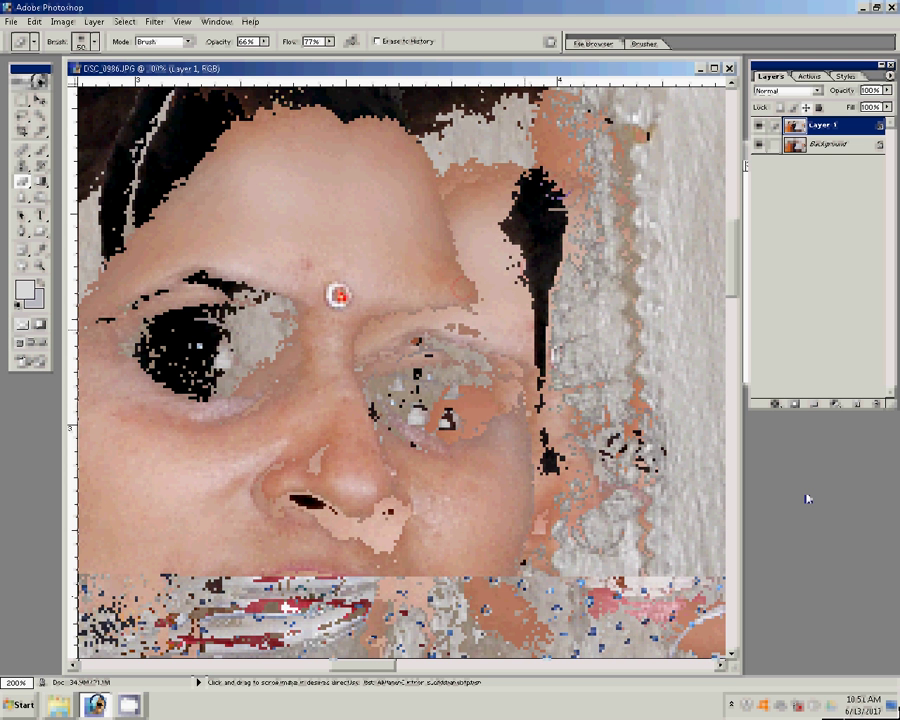
{"action": "left_click", "coordinate": [544, 302]}
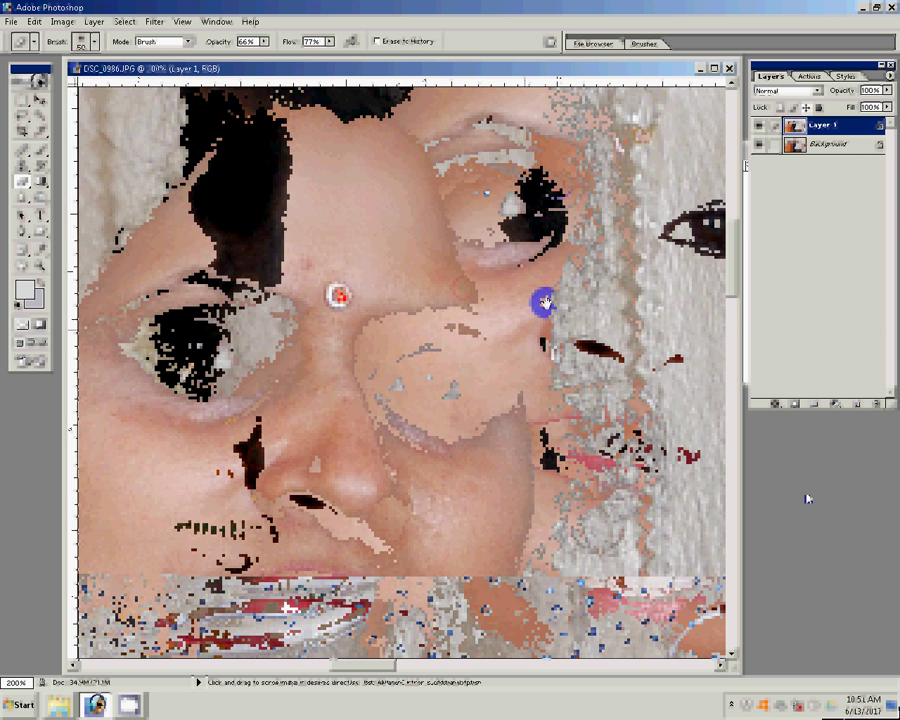
{"action": "left_click_drag", "start_coordinate": [544, 302], "coordinate": [624, 142]}
{"action": "left_click", "coordinate": [413, 450]}
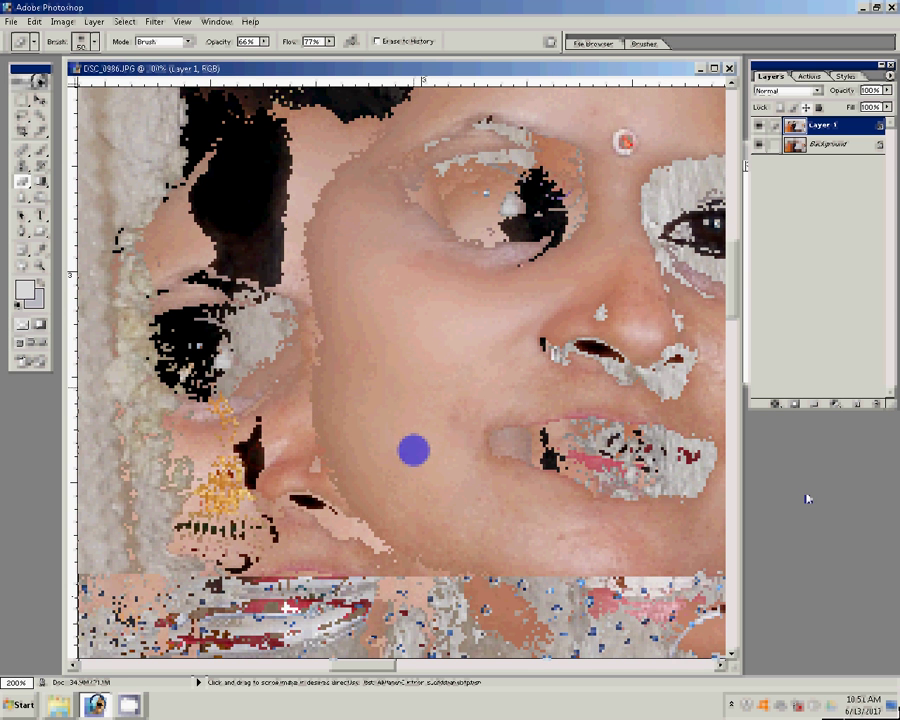
{"action": "mouse_move", "coordinate": [413, 450]}
{"action": "left_mouse_down"}
{"action": "mouse_move", "coordinate": [502, 398]}
{"action": "mouse_move", "coordinate": [676, 412]}
{"action": "mouse_move", "coordinate": [432, 260]}
{"action": "mouse_move", "coordinate": [598, 168]}
{"action": "mouse_move", "coordinate": [378, 248]}
{"action": "left_mouse_up"}
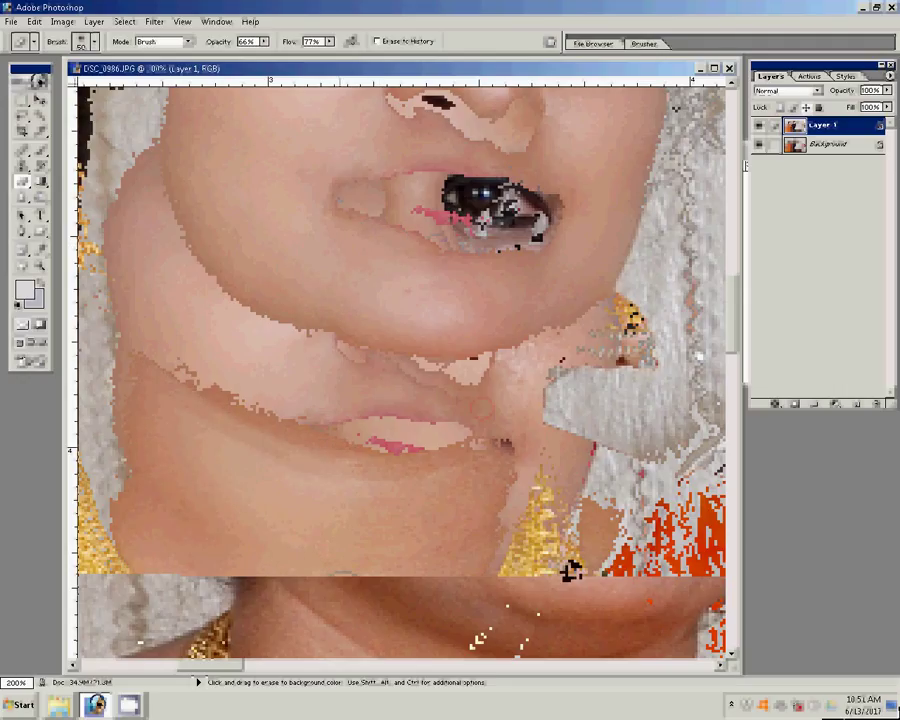
{"action": "key", "text": "z"}
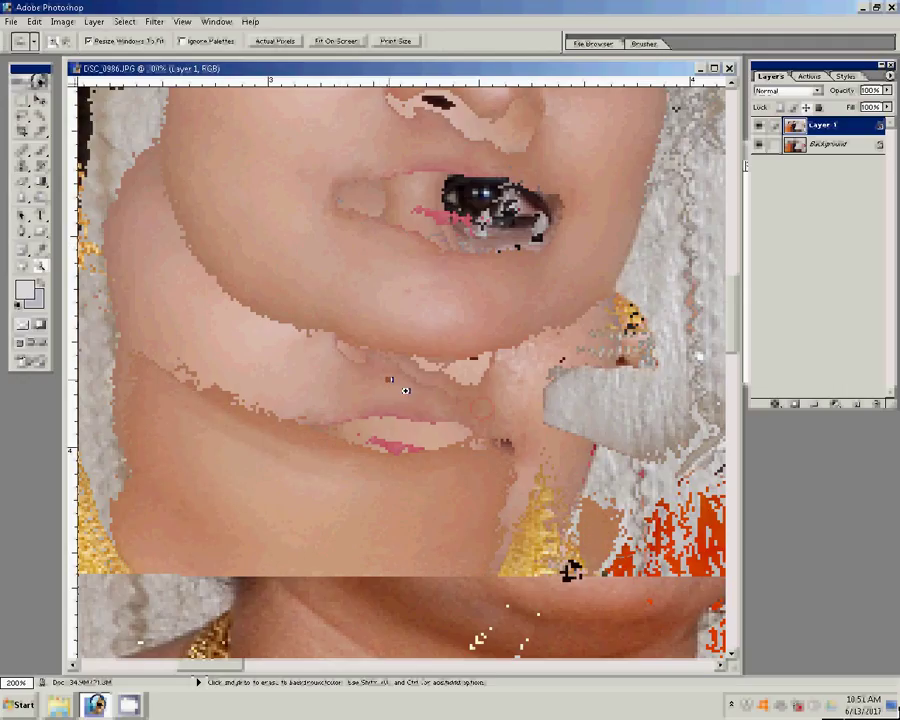
Paste the group photo into the 22.psd page, scaled 133.6% across the right half.
{"action": "left_click", "coordinate": [336, 41]}
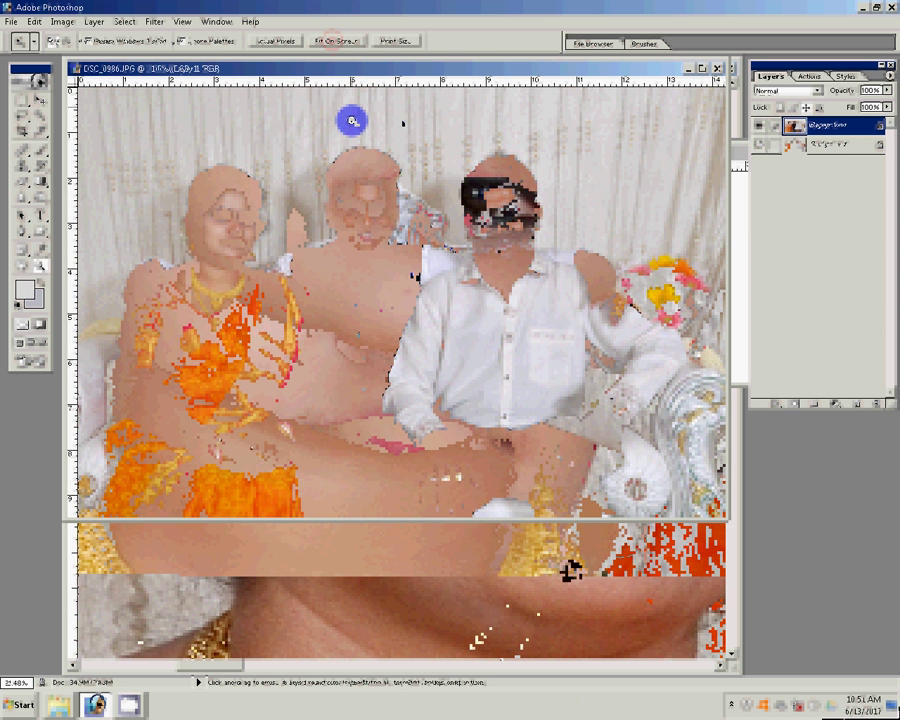
{"action": "key", "text": "v"}
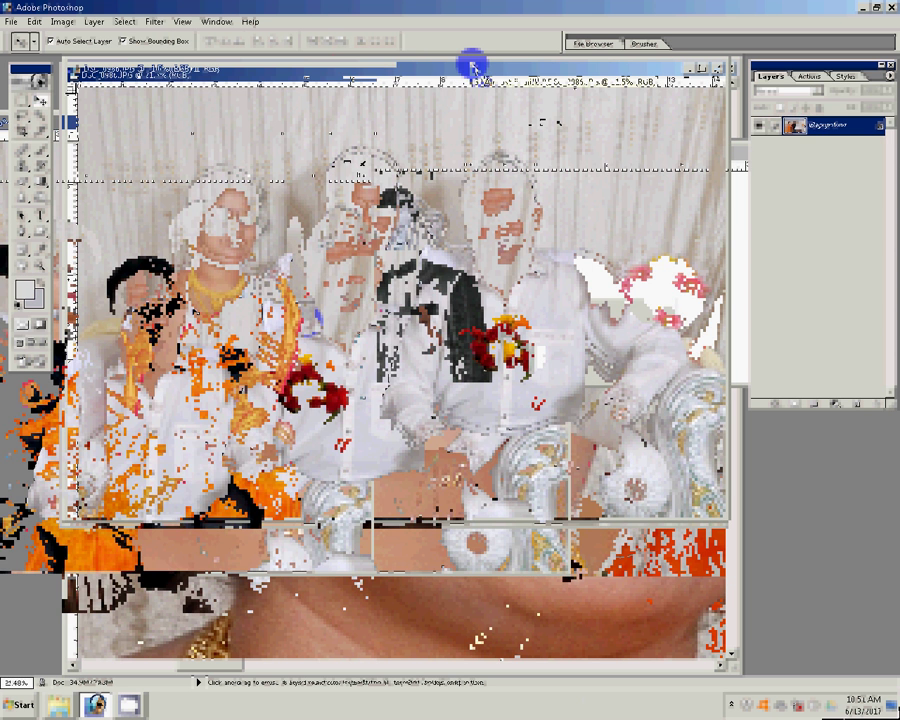
{"action": "key", "text": "ctrl+v"}
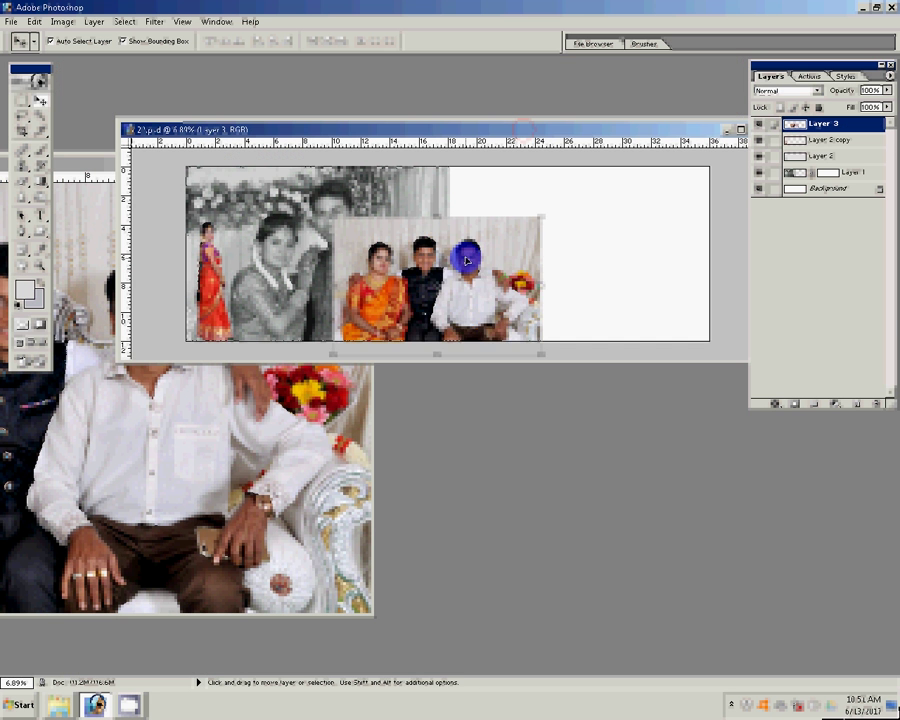
{"action": "left_click_drag", "start_coordinate": [466, 255], "coordinate": [595, 228]}
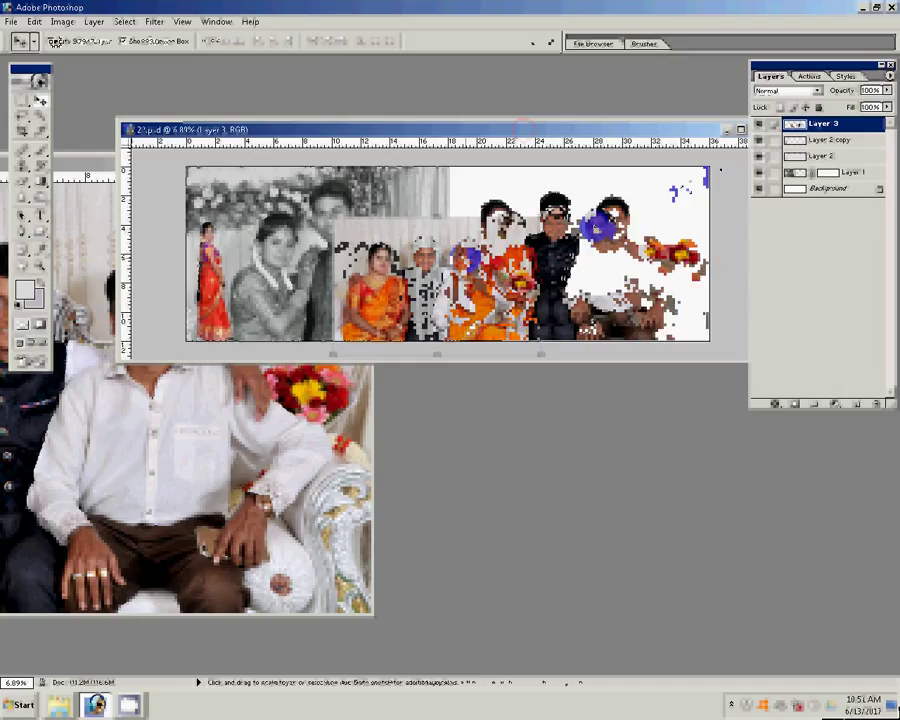
{"action": "key", "text": "ctrl+t"}
{"action": "left_click_drag", "start_coordinate": [640, 213], "coordinate": [717, 174]}
{"action": "key", "text": "Return"}
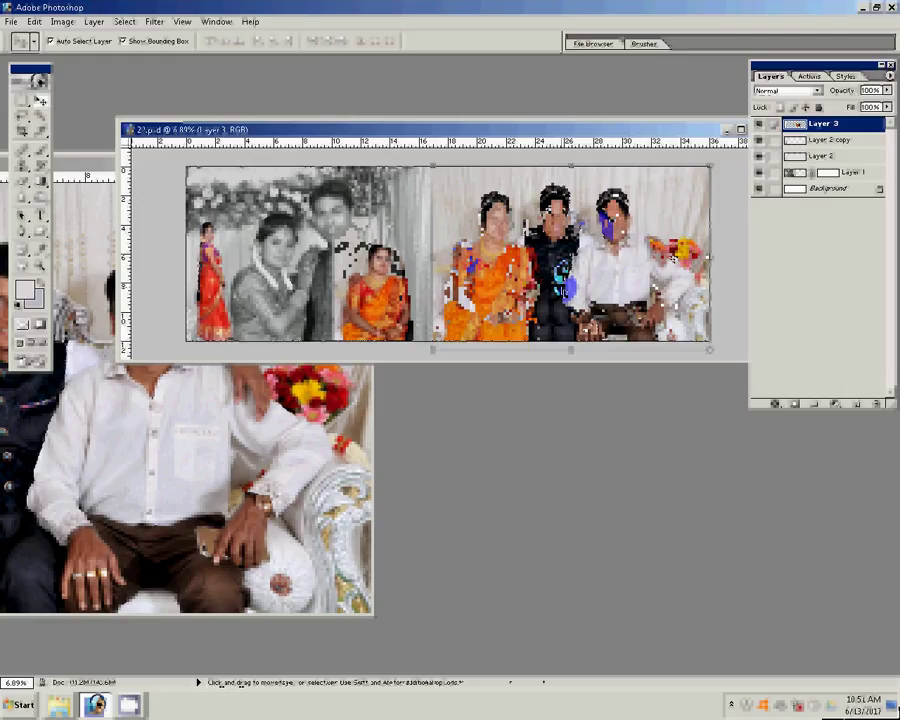
Save the album page as layered file 24.psd in the N K folder.
{"action": "key", "text": "ctrl+shift+s"}
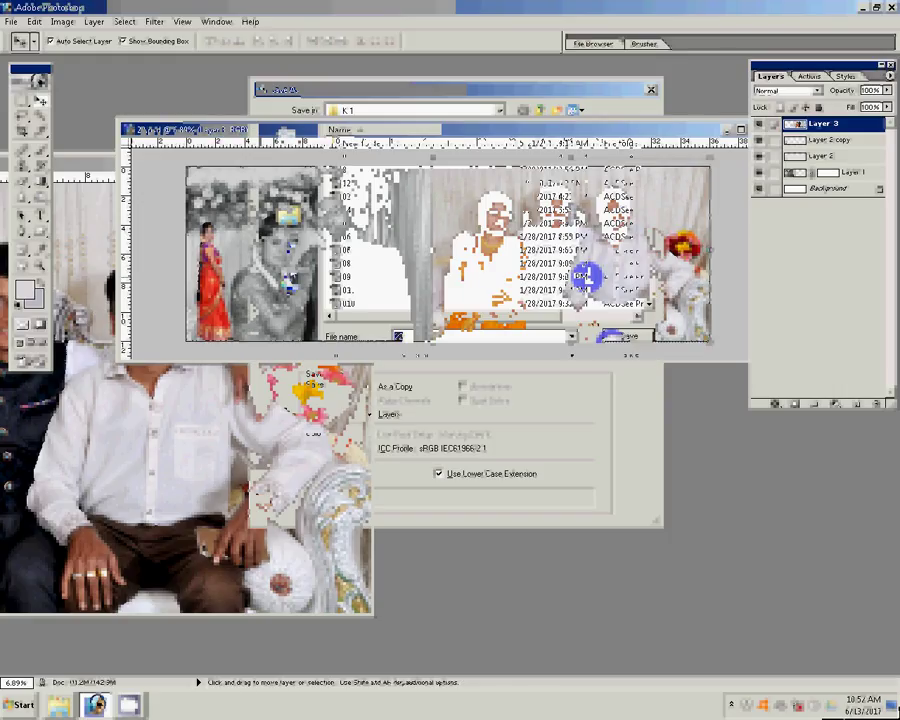
{"action": "key", "text": "BackSpace"}
{"action": "type", "text": "22"}
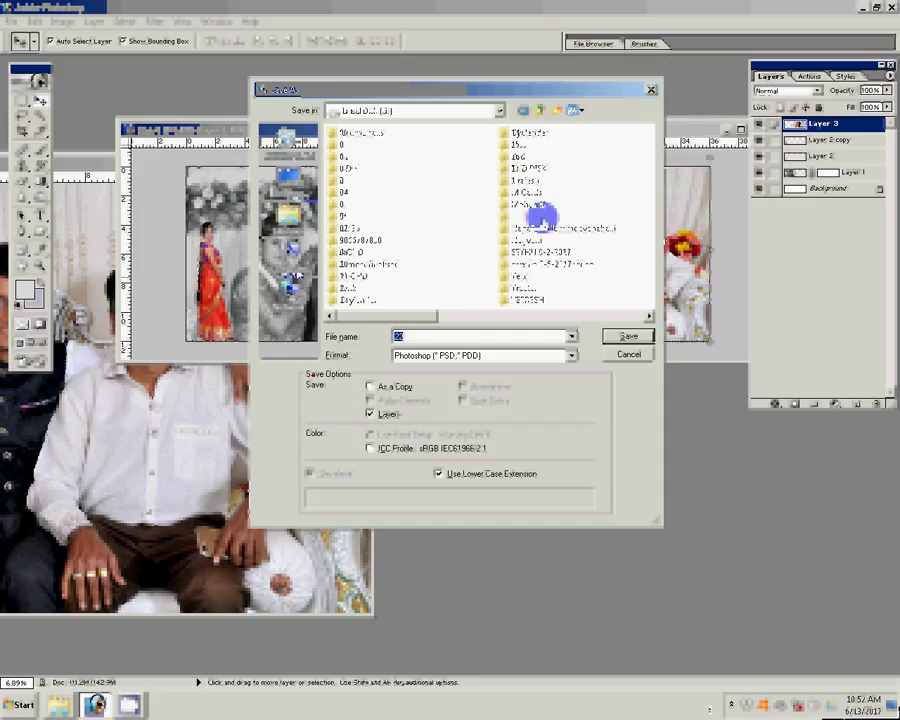
{"action": "double_click", "coordinate": [540, 215]}
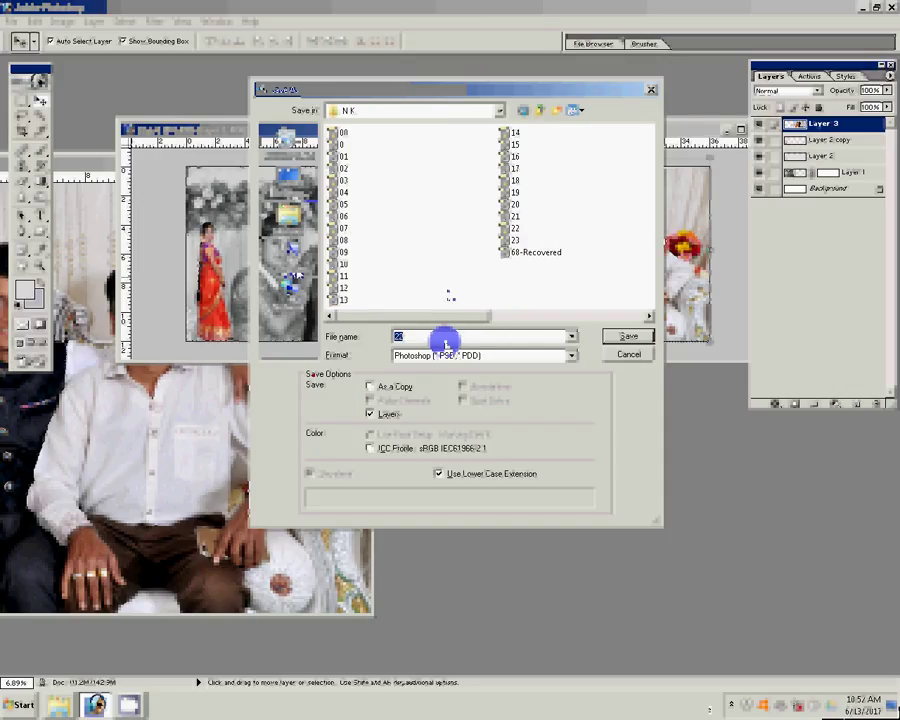
{"action": "type", "text": "2"}
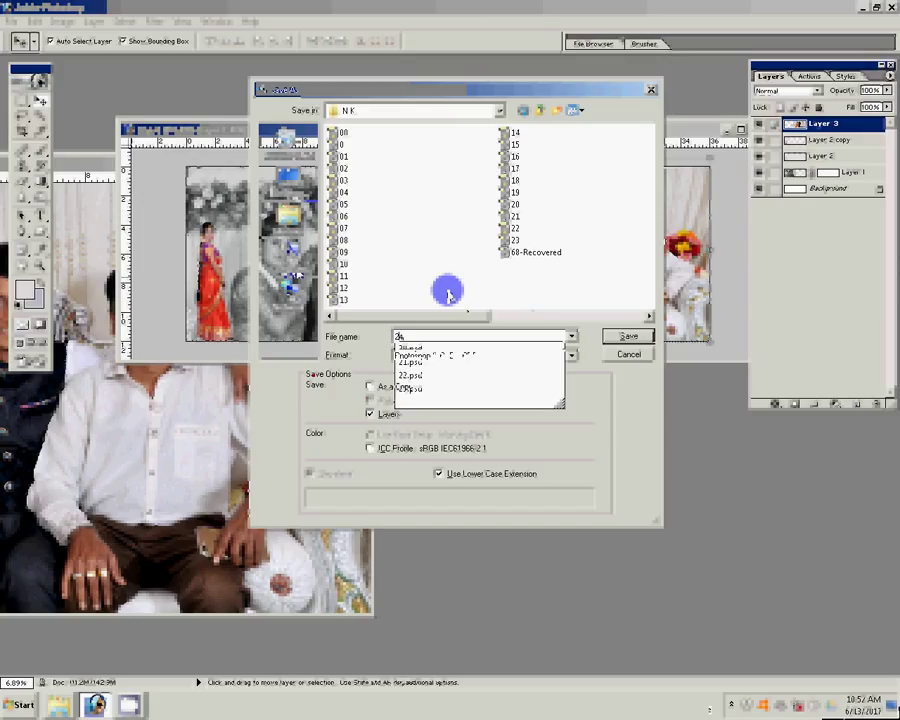
{"action": "key", "text": "Return"}
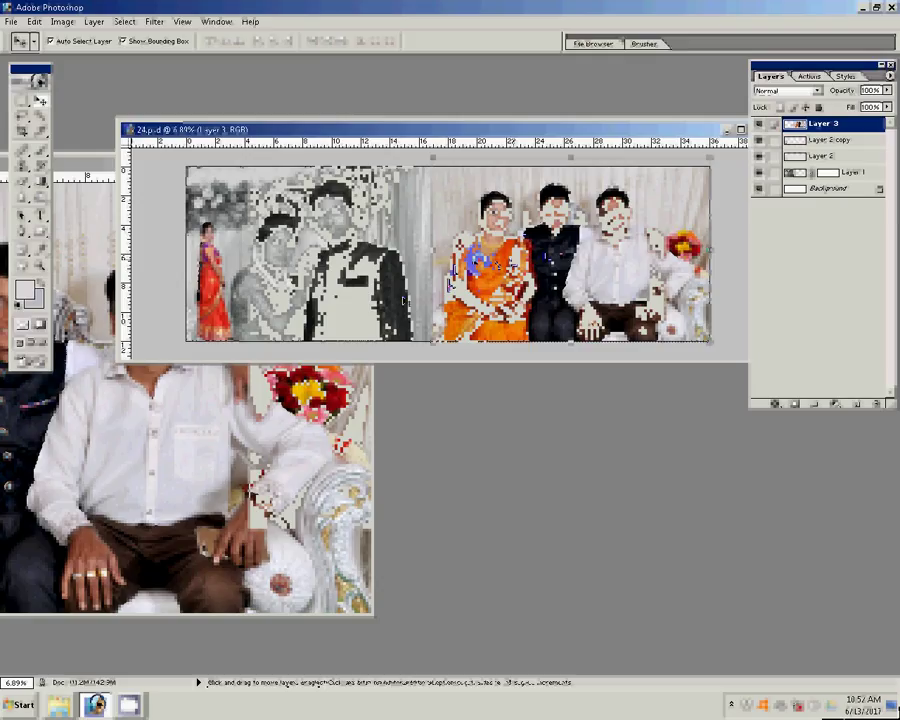
Move the album window aside, close DSC_0986.JPG discarding changes, and close the ex d window.
{"action": "left_click_drag", "start_coordinate": [582, 165], "coordinate": [618, 206]}
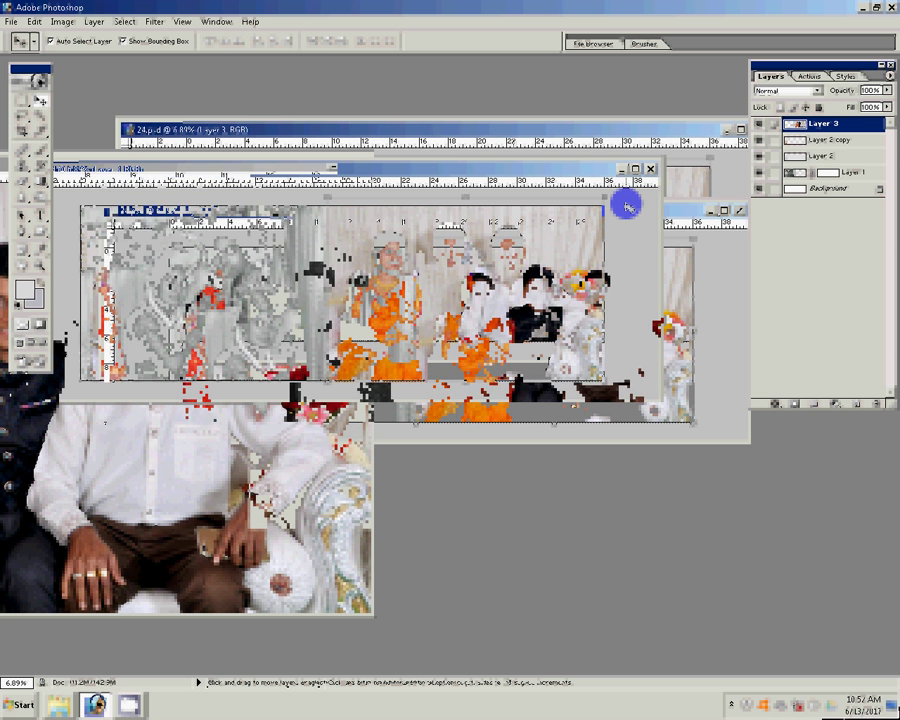
{"action": "mouse_move", "coordinate": [618, 206]}
{"action": "left_mouse_down"}
{"action": "mouse_move", "coordinate": [510, 241]}
{"action": "mouse_move", "coordinate": [680, 251]}
{"action": "left_mouse_up"}
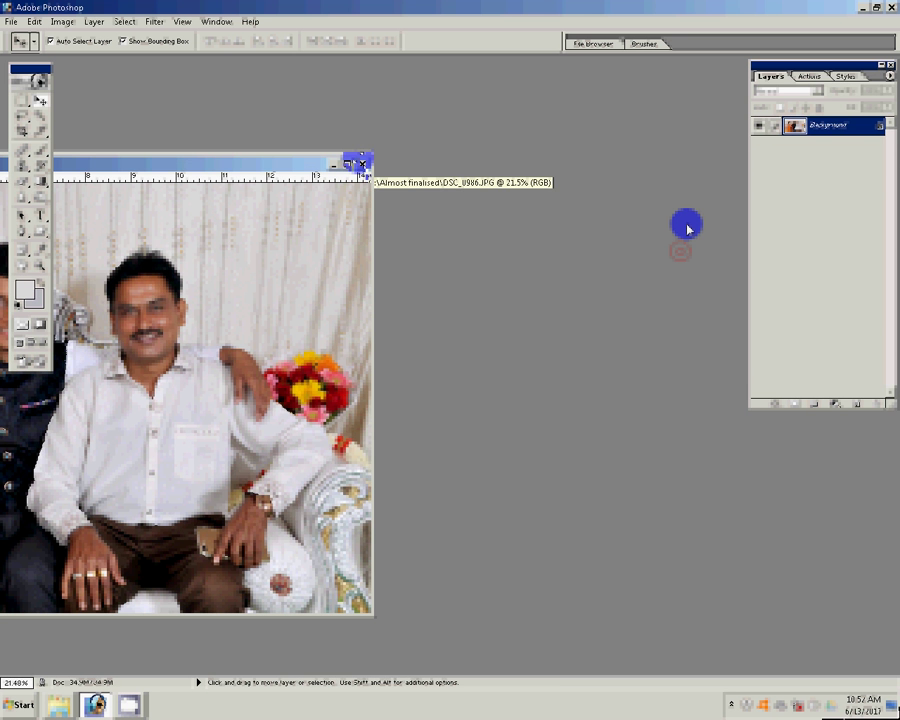
{"action": "left_click", "coordinate": [362, 163]}
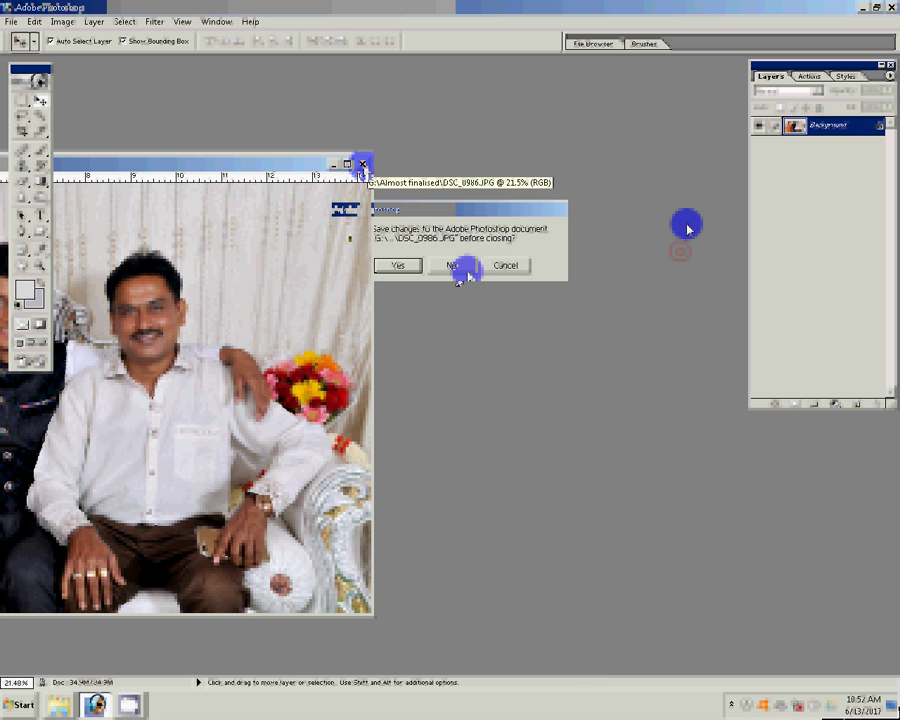
{"action": "left_click", "coordinate": [458, 268]}
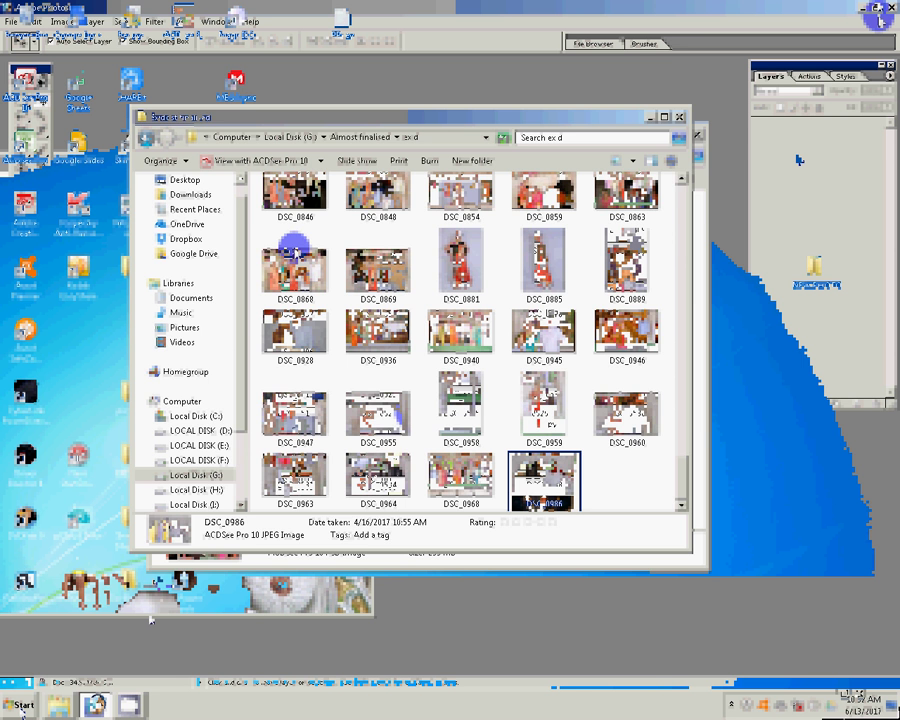
{"action": "left_click", "coordinate": [678, 117]}
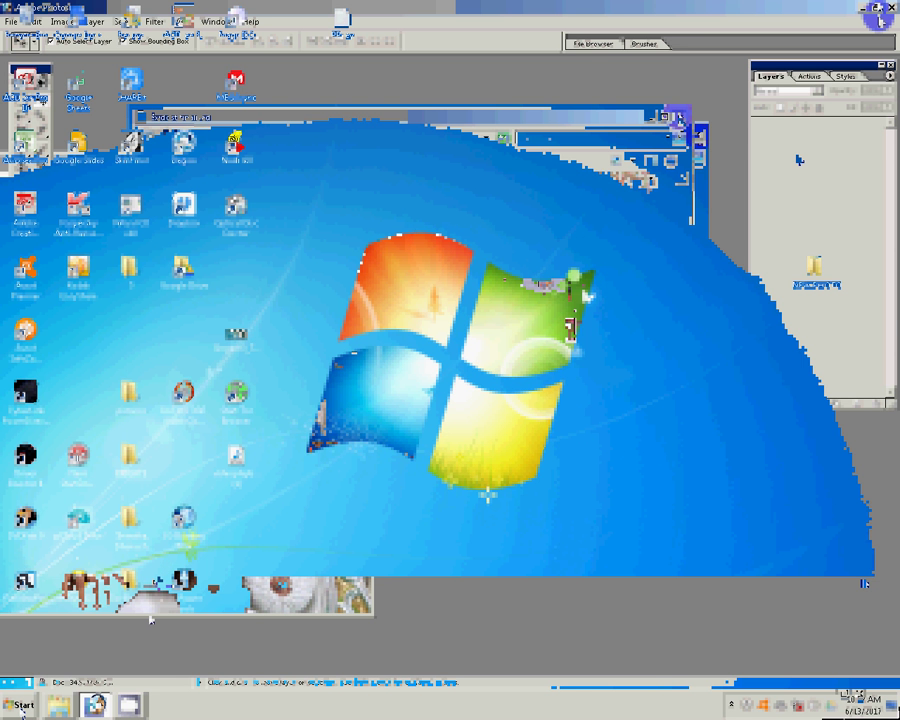